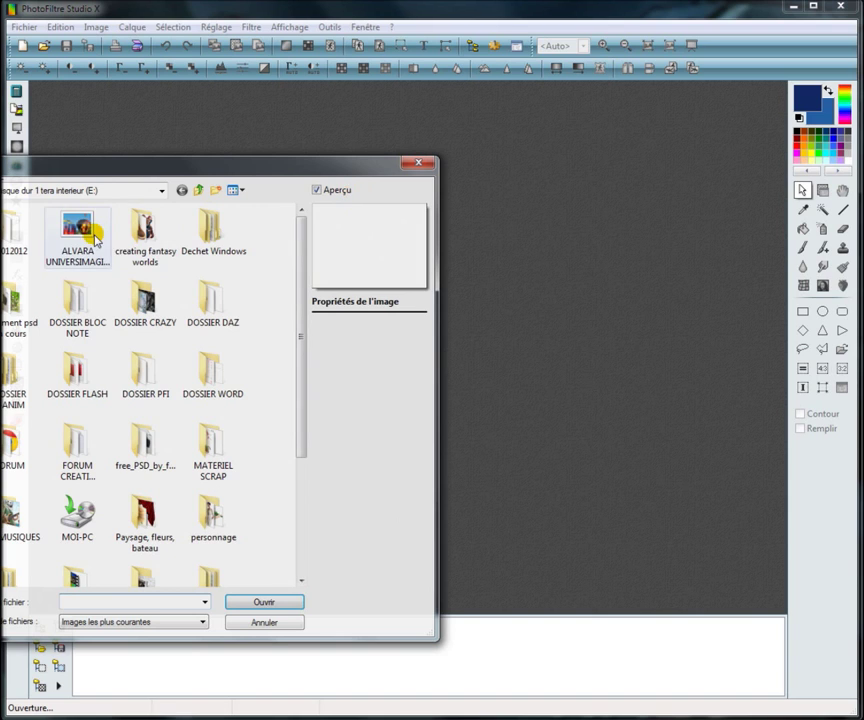
- Open the image couleurabime.jpg from the 22 - Abimes folder inside TUTORIEL PHOTOFILTRE
drag(179, 171, 366, 150)
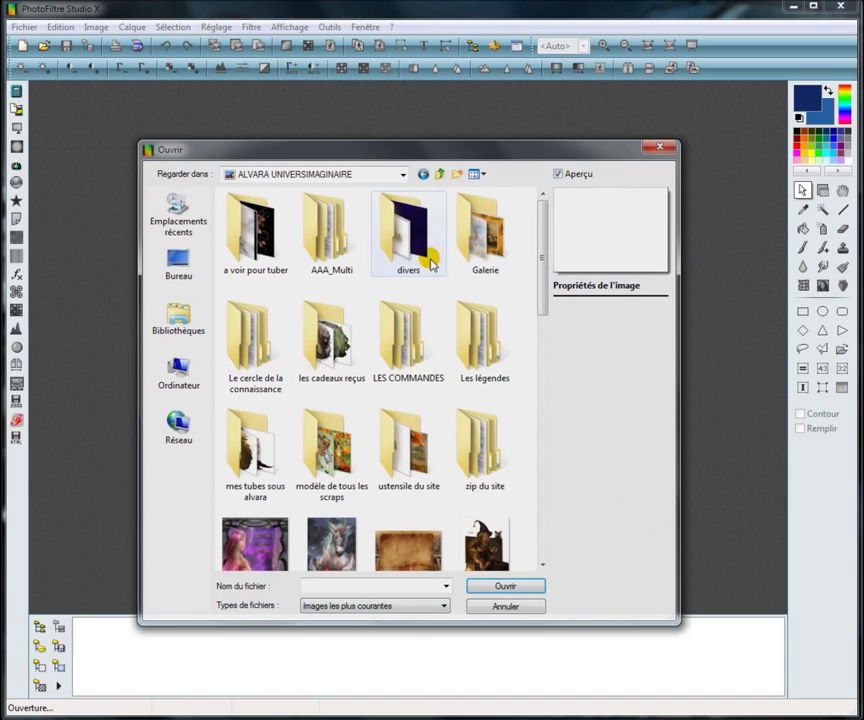
double_click(250, 335)
double_click(418, 270)
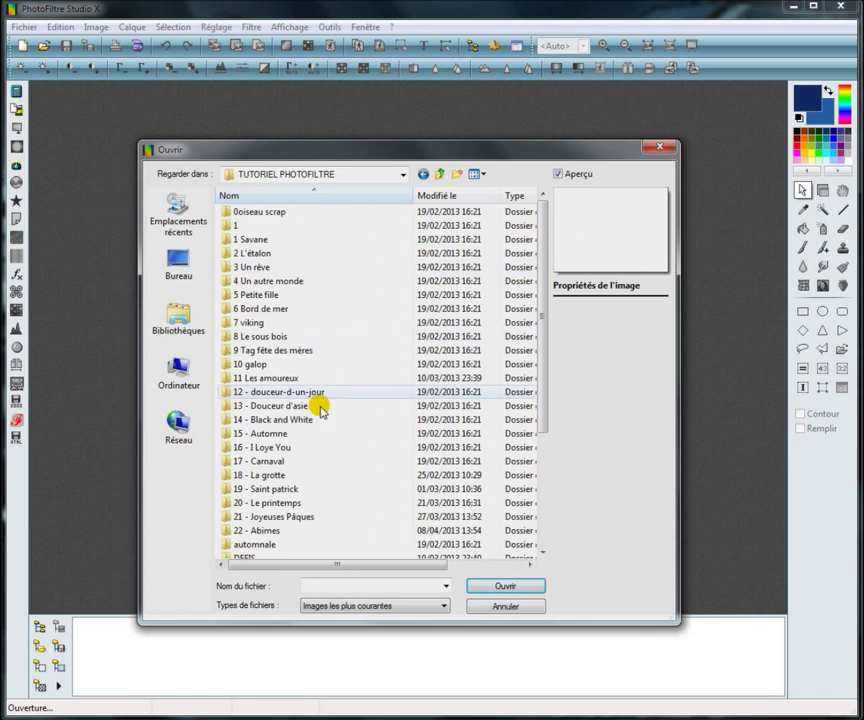
double_click(275, 530)
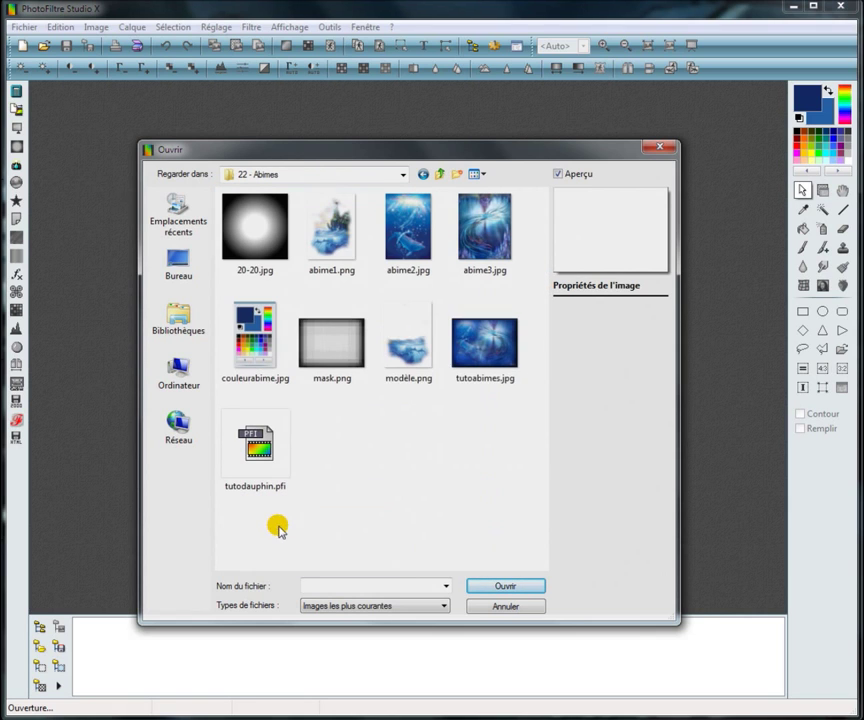
click(243, 338)
click(505, 590)
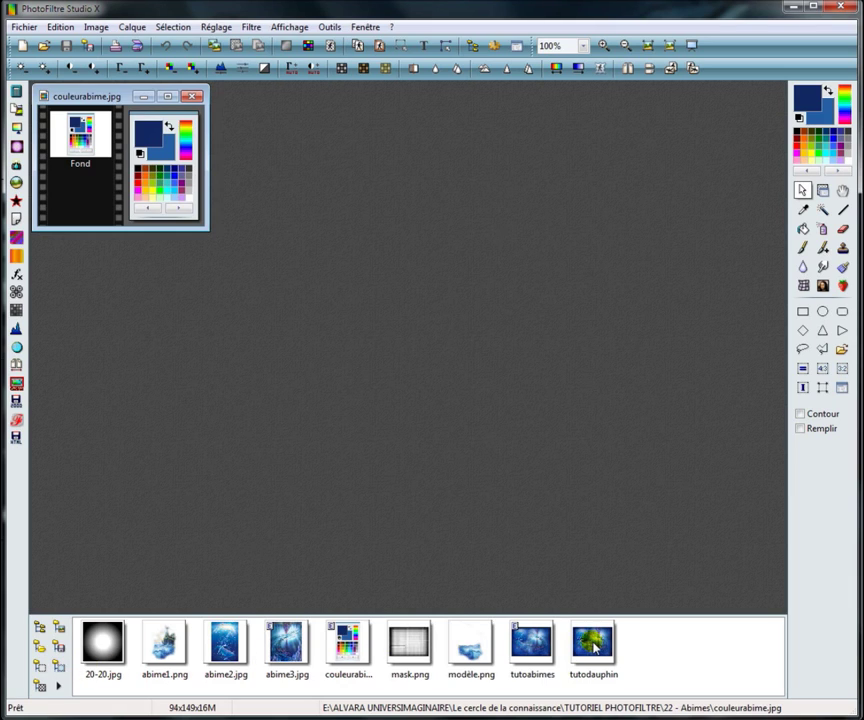
- View the finished example tutoabimes.jpg, and close both it and couleurabime.jpg
drag(548, 652, 411, 411)
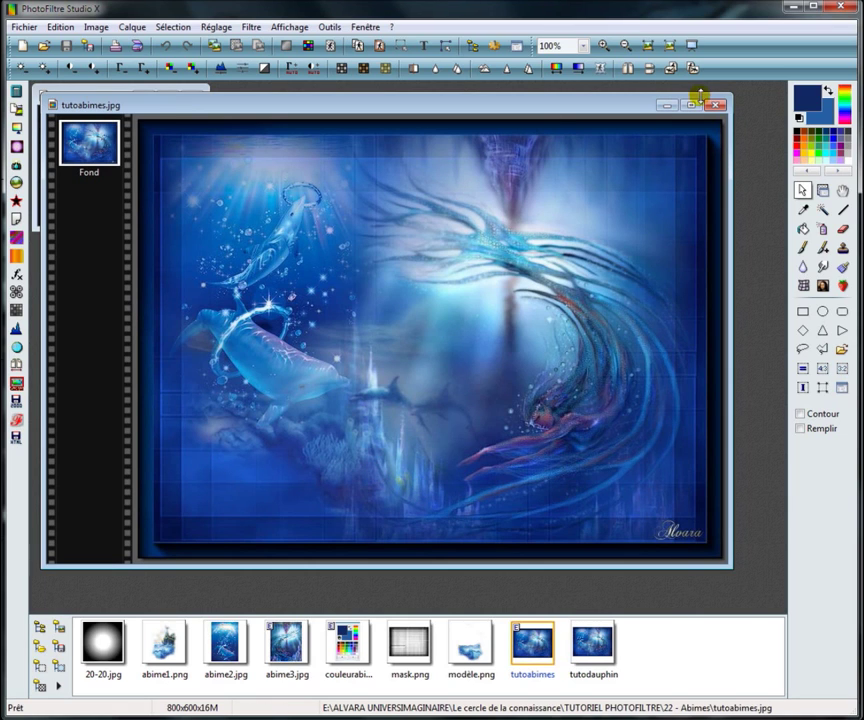
click(716, 106)
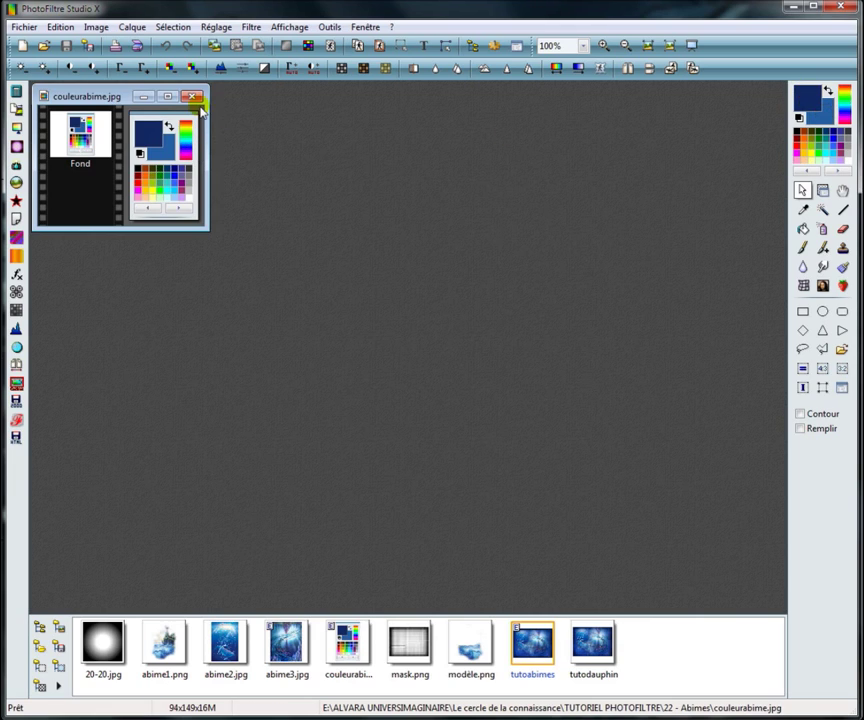
click(806, 101)
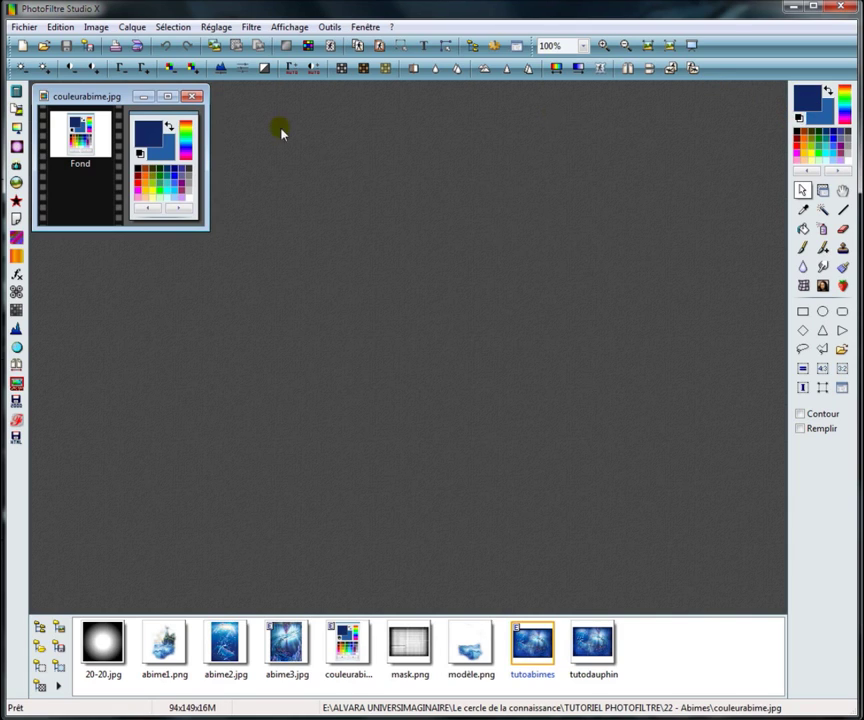
click(193, 97)
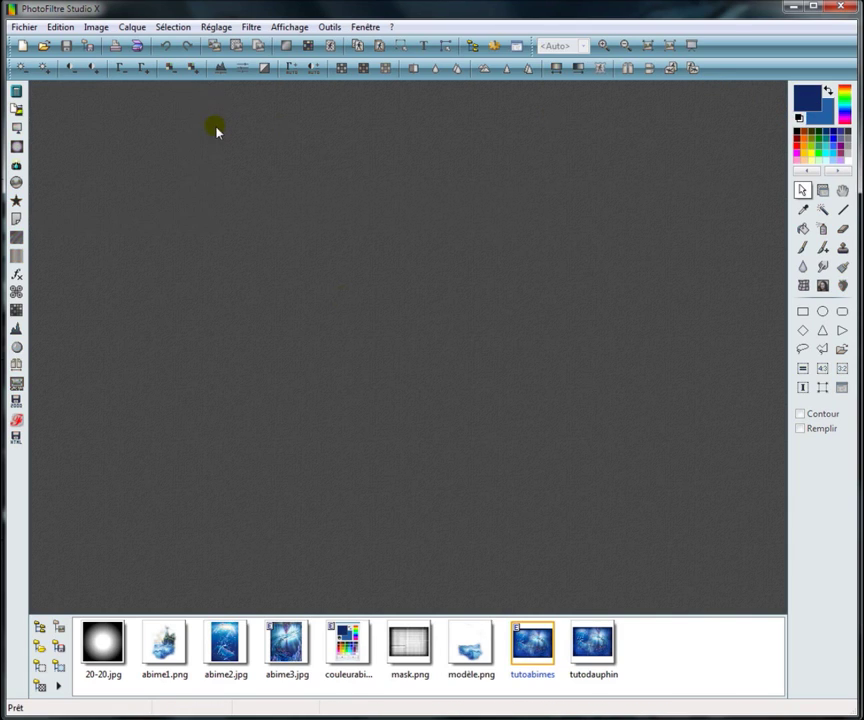
- Create a new 800 x 600 pixel image at 72 pixels per inch with a white background
click(18, 28)
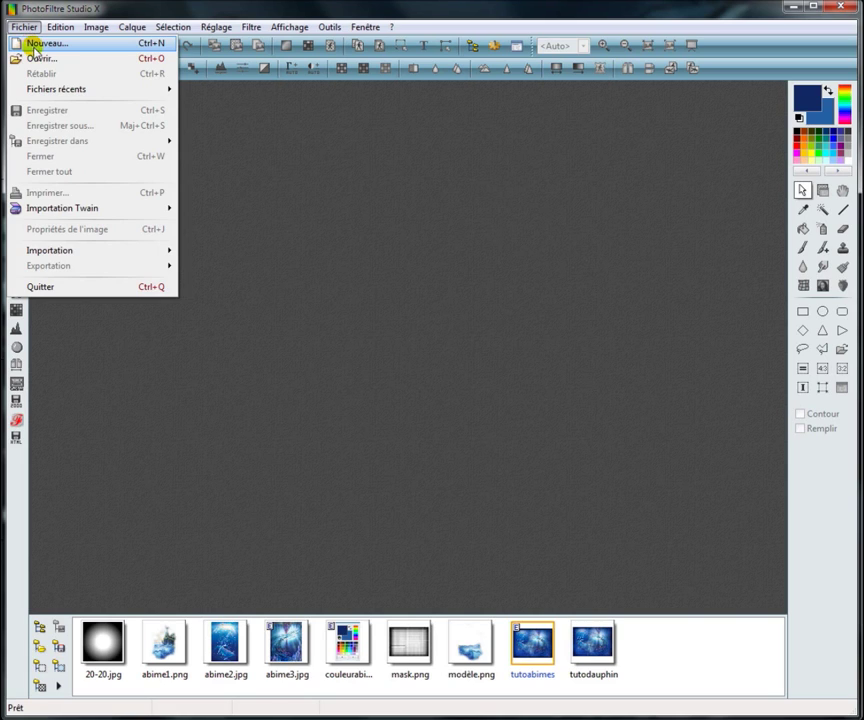
click(18, 42)
click(89, 331)
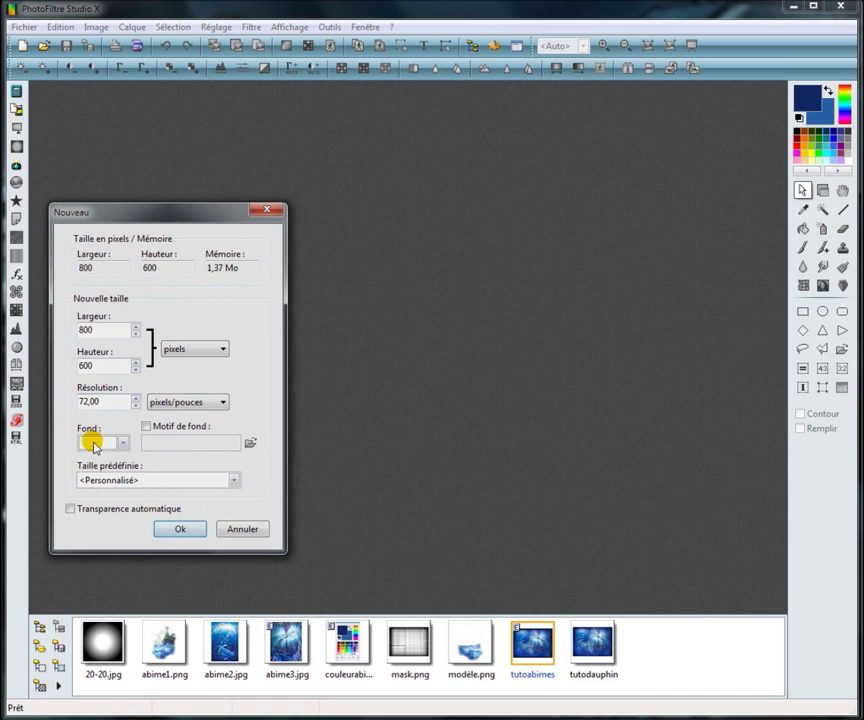
click(185, 528)
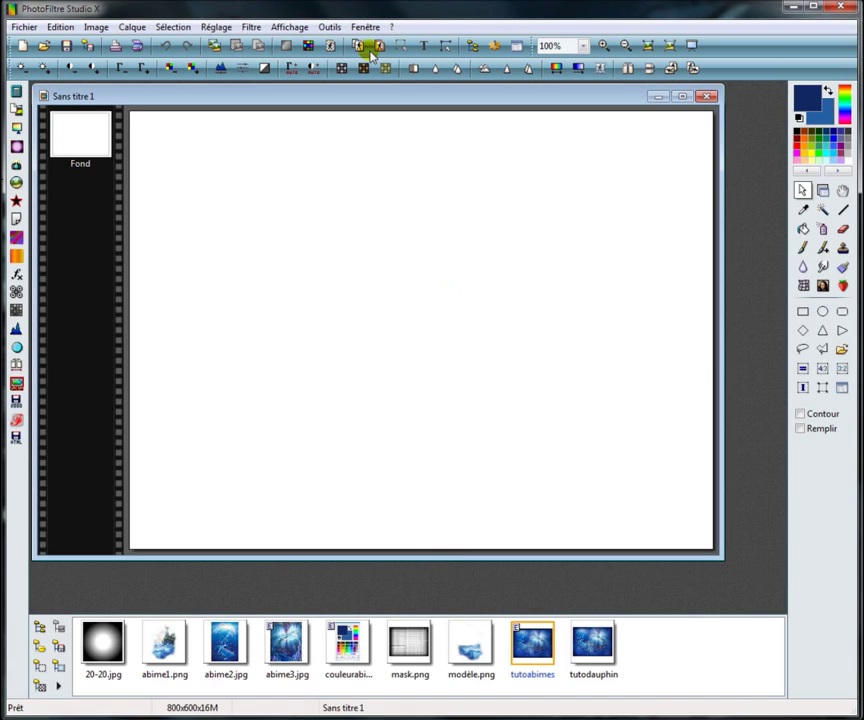
click(254, 28)
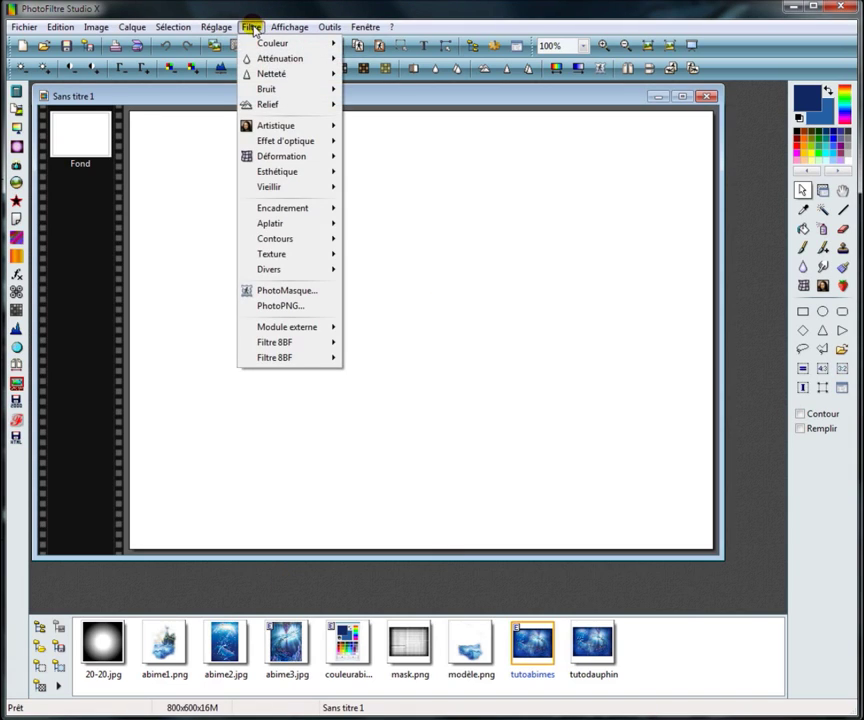
mouse_move(279, 346)
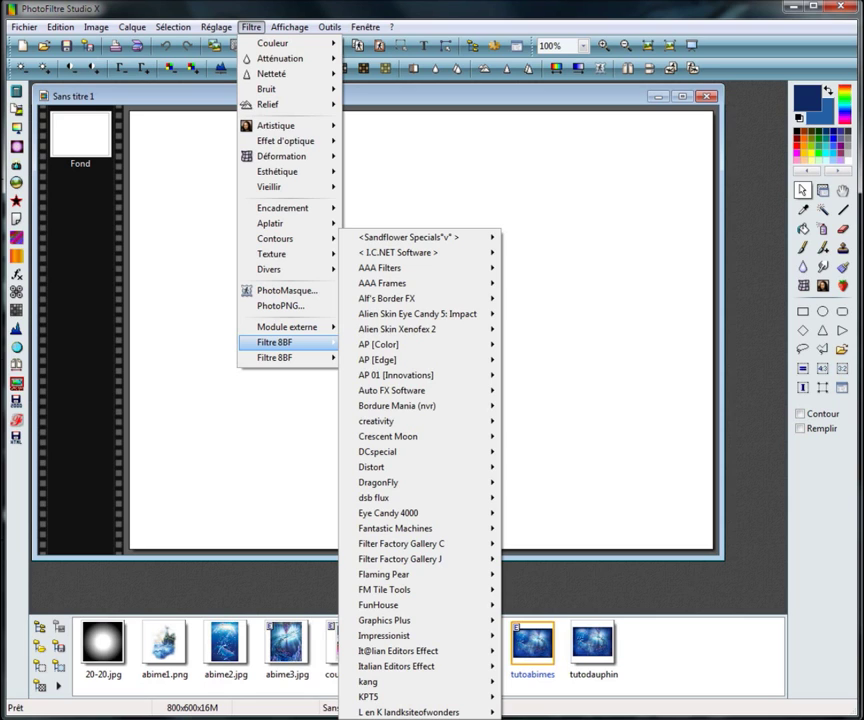
click(274, 357)
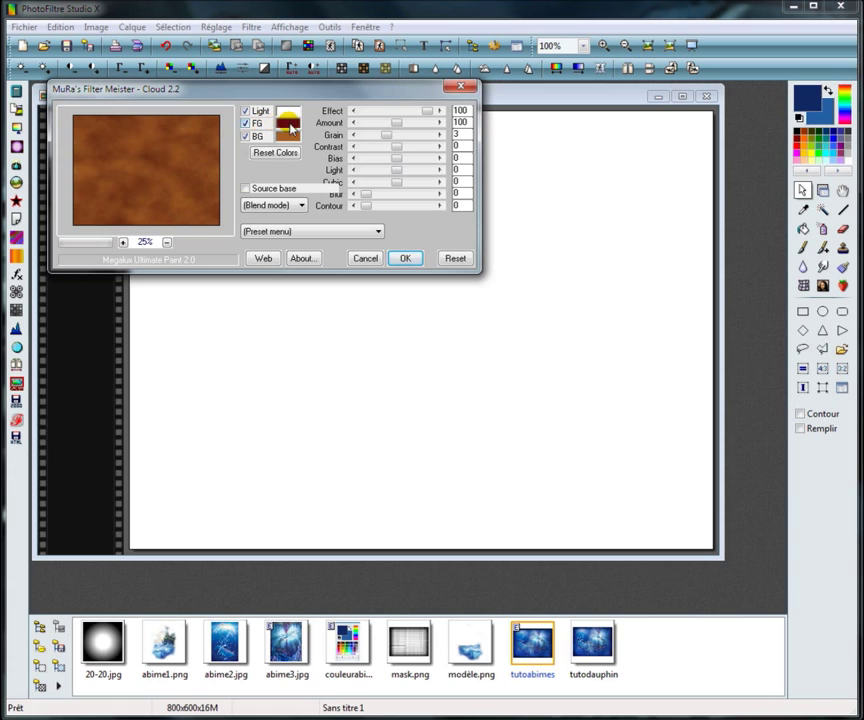
click(290, 127)
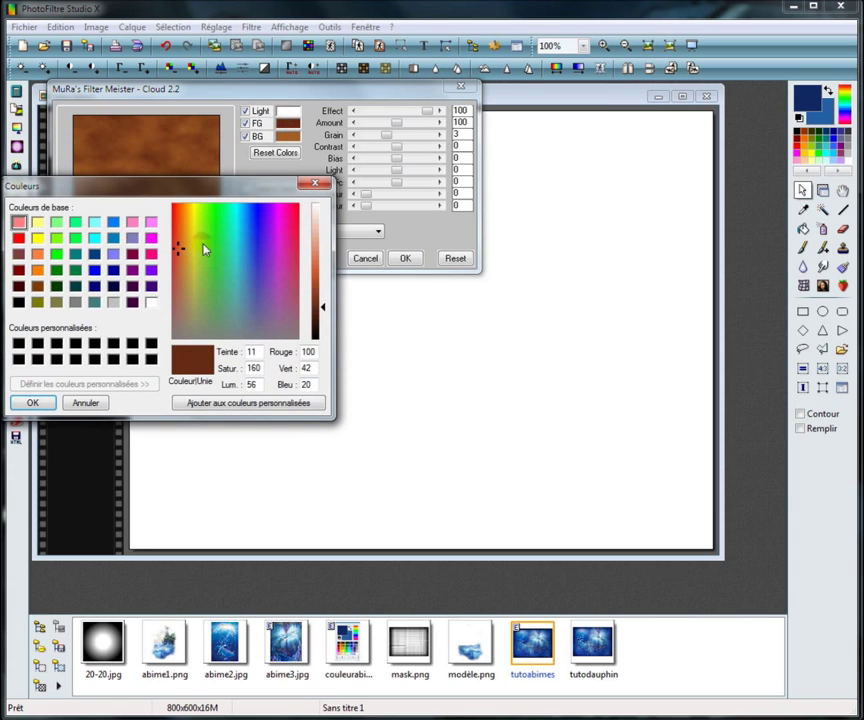
click(86, 403)
click(461, 90)
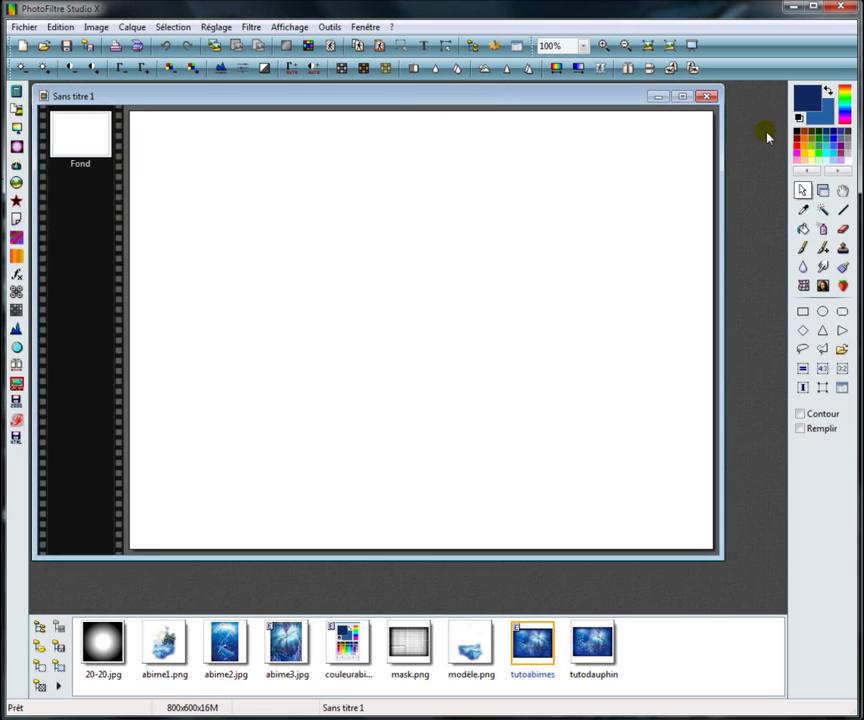
- Add the dark blue foreground colour (RGB 20, 42, 100) to the custom colours
click(813, 99)
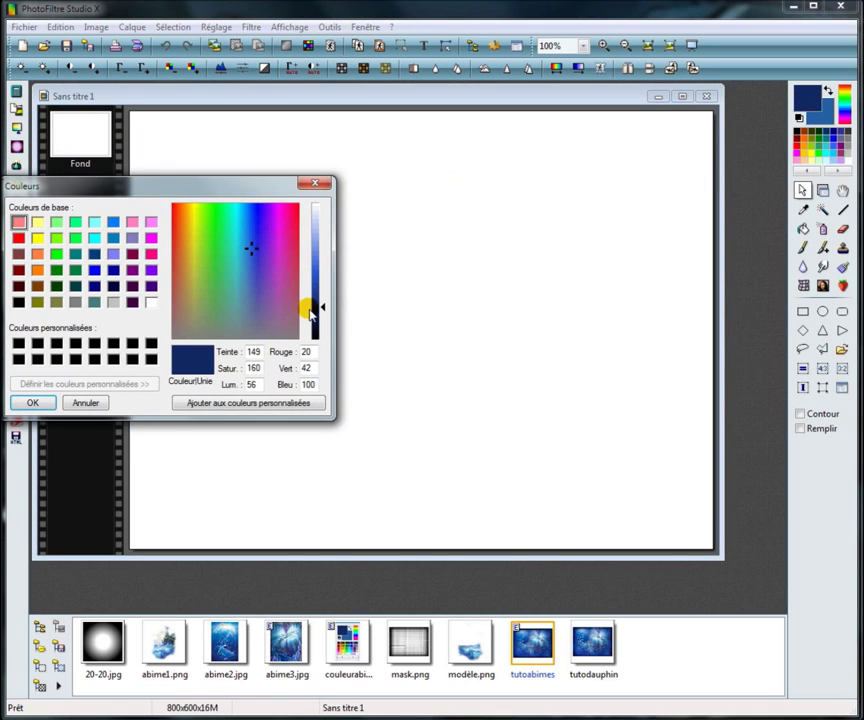
drag(211, 188, 422, 182)
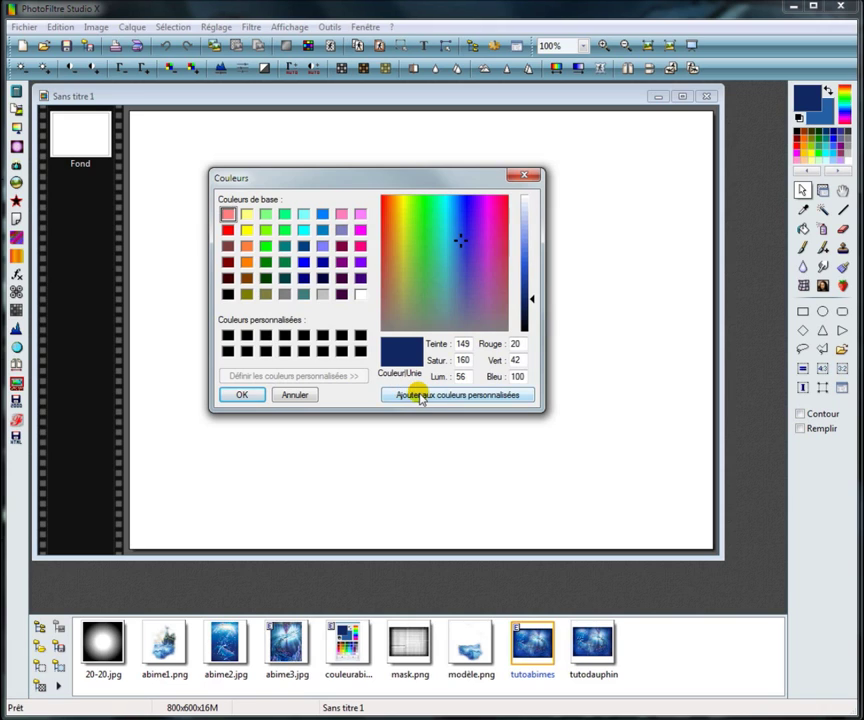
click(420, 396)
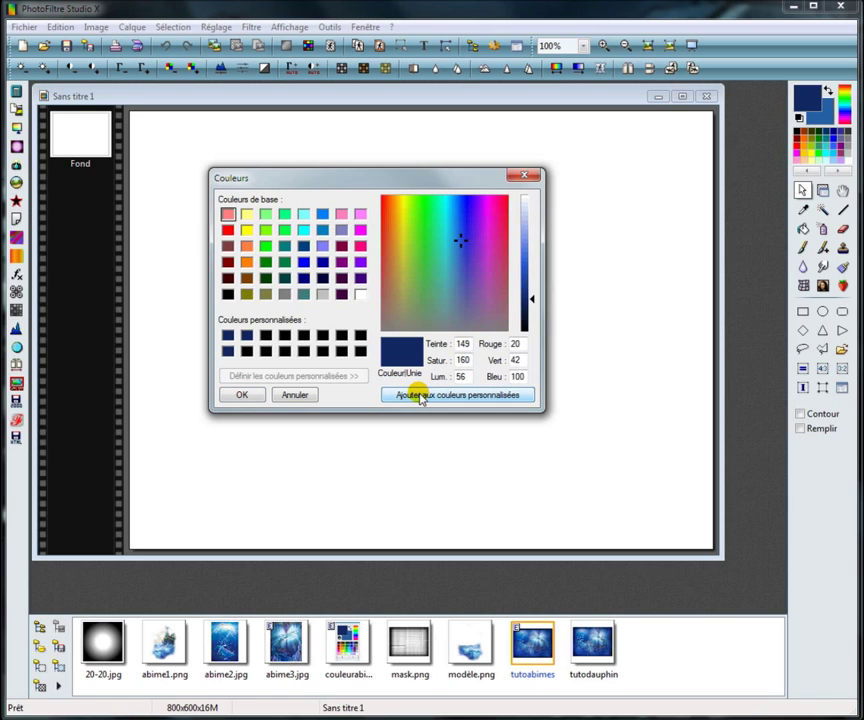
click(243, 394)
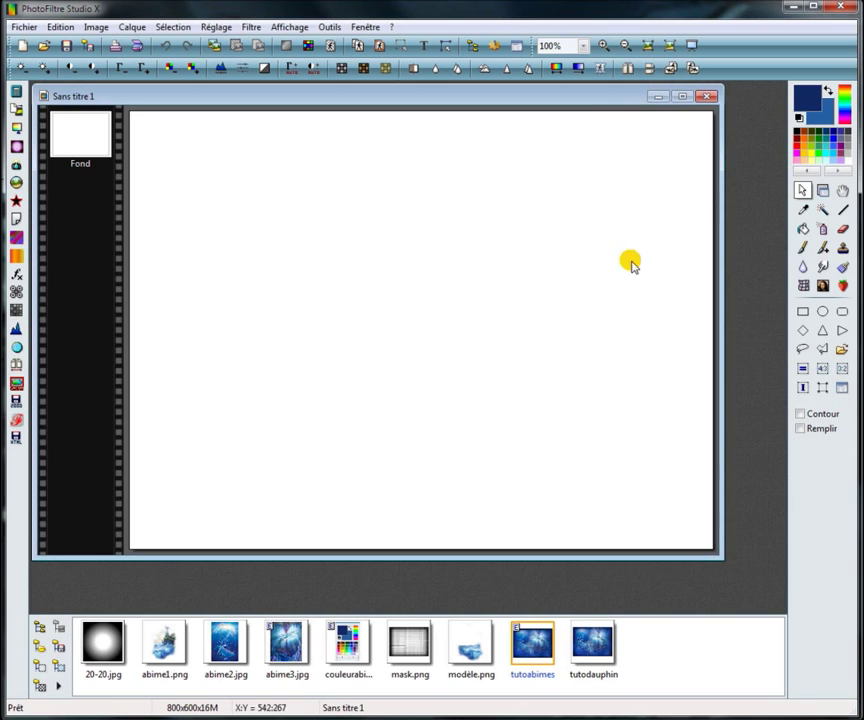
- Add the lighter blue background colour (RGB 37, 96, 164) to the custom colours
click(822, 122)
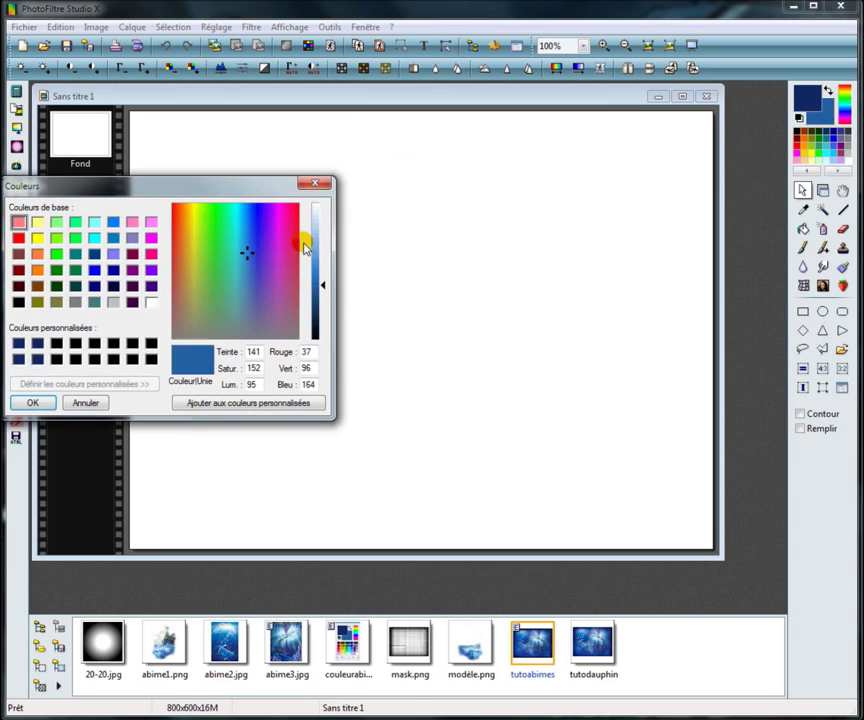
drag(179, 189, 318, 186)
click(362, 397)
click(168, 397)
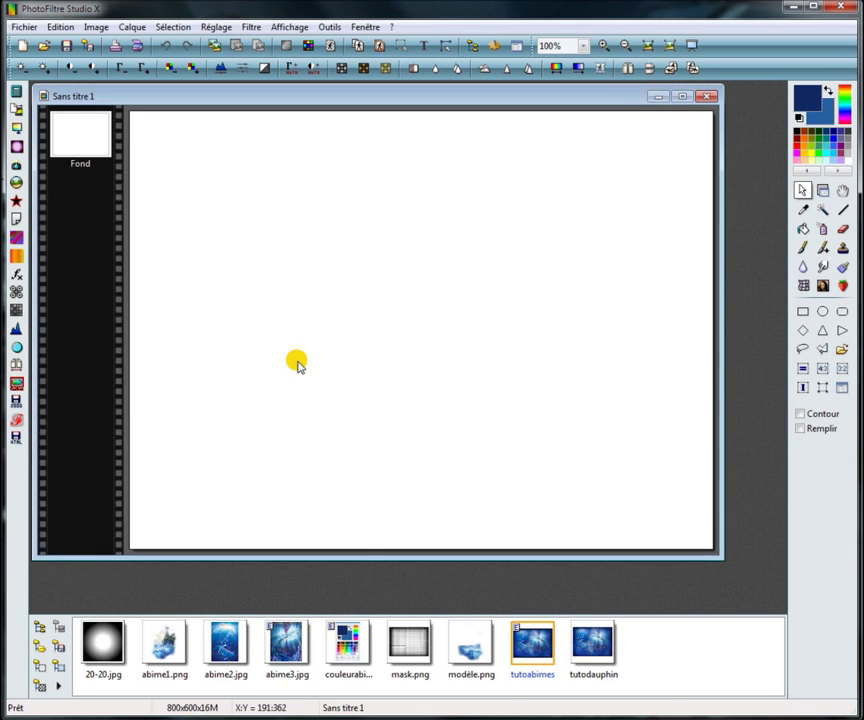
- Start the MuRa's Filter Meister Cloud 2.2 filter and set its FG colour to the saved dark blue
click(258, 28)
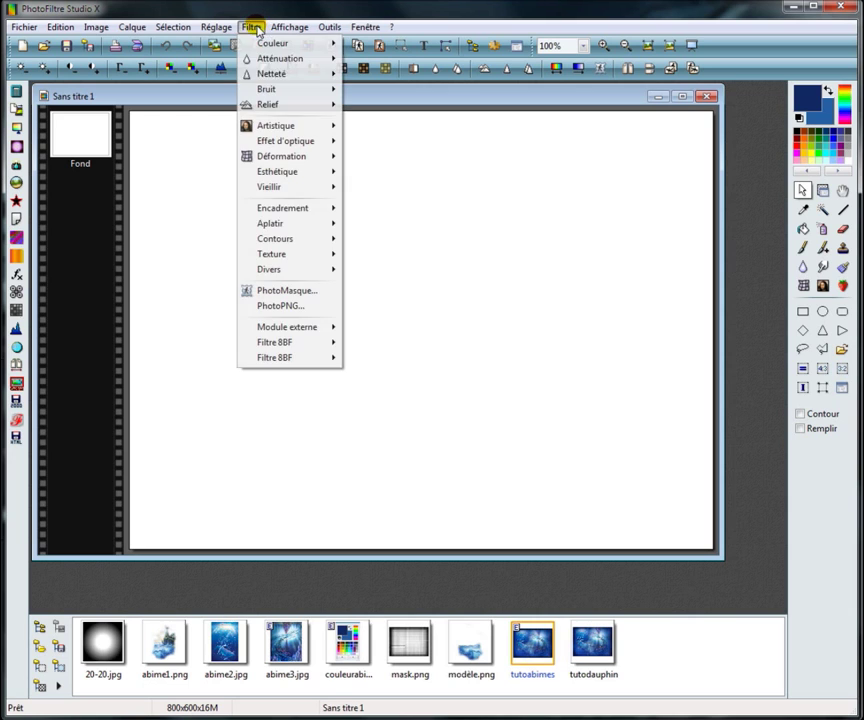
mouse_move(266, 343)
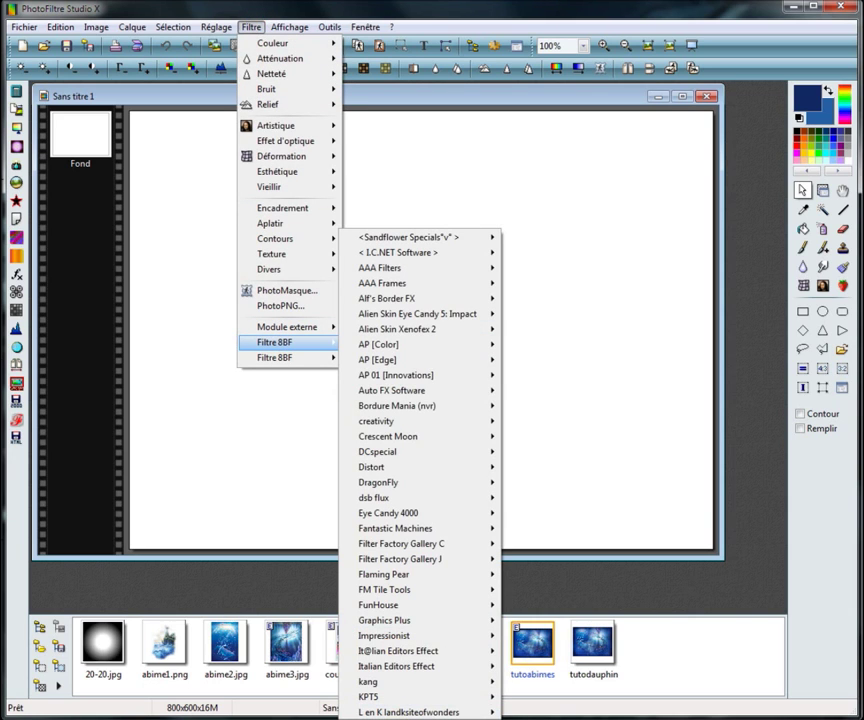
click(560, 715)
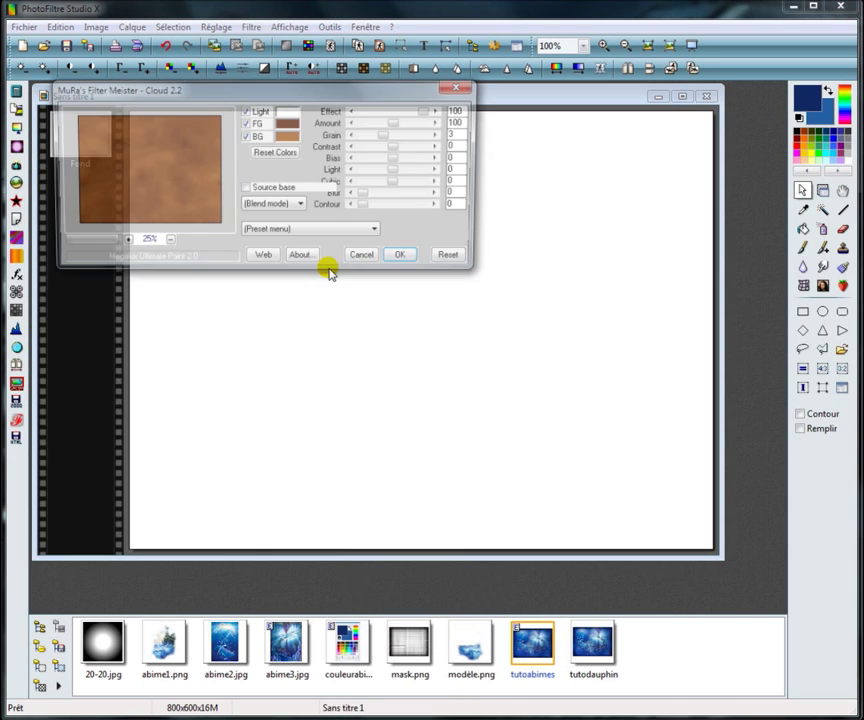
drag(230, 95, 290, 207)
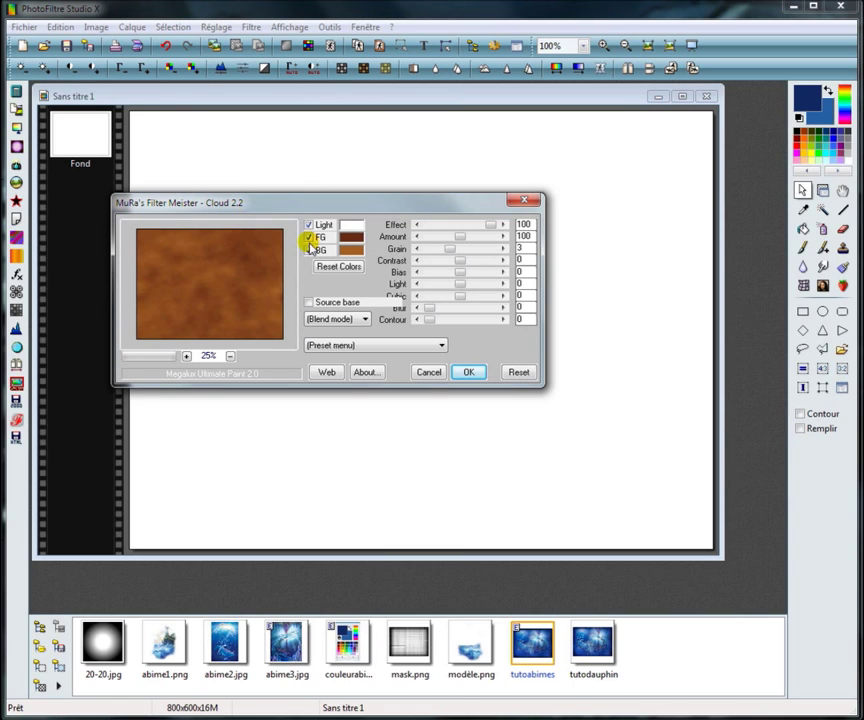
click(350, 242)
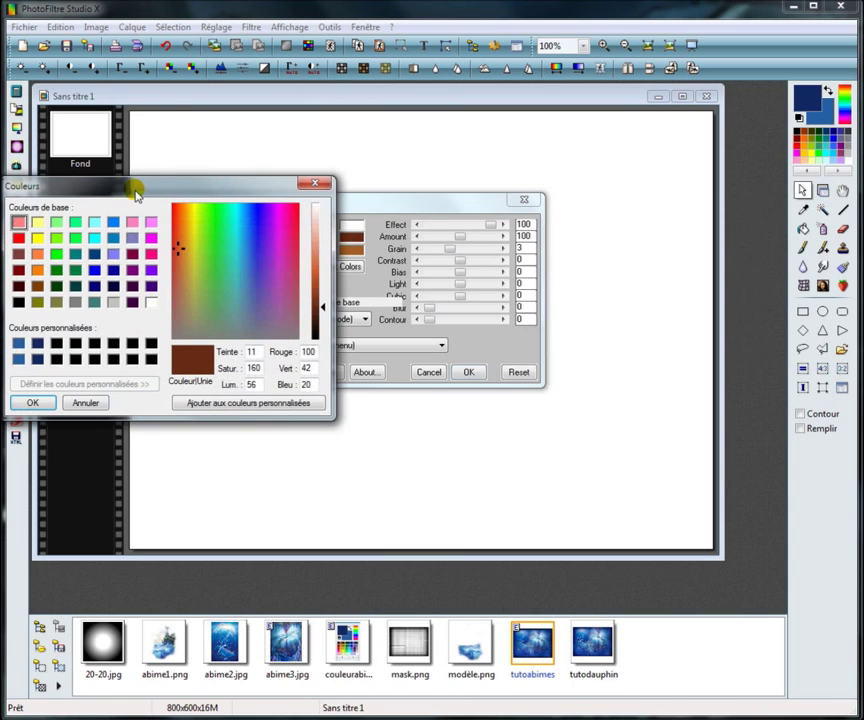
drag(116, 187, 200, 193)
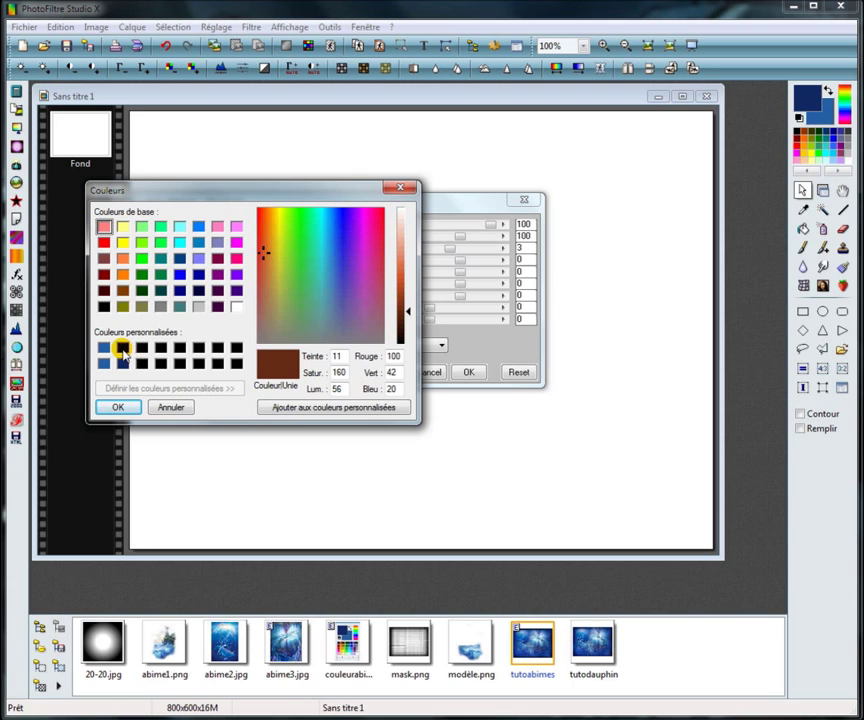
click(121, 348)
click(119, 406)
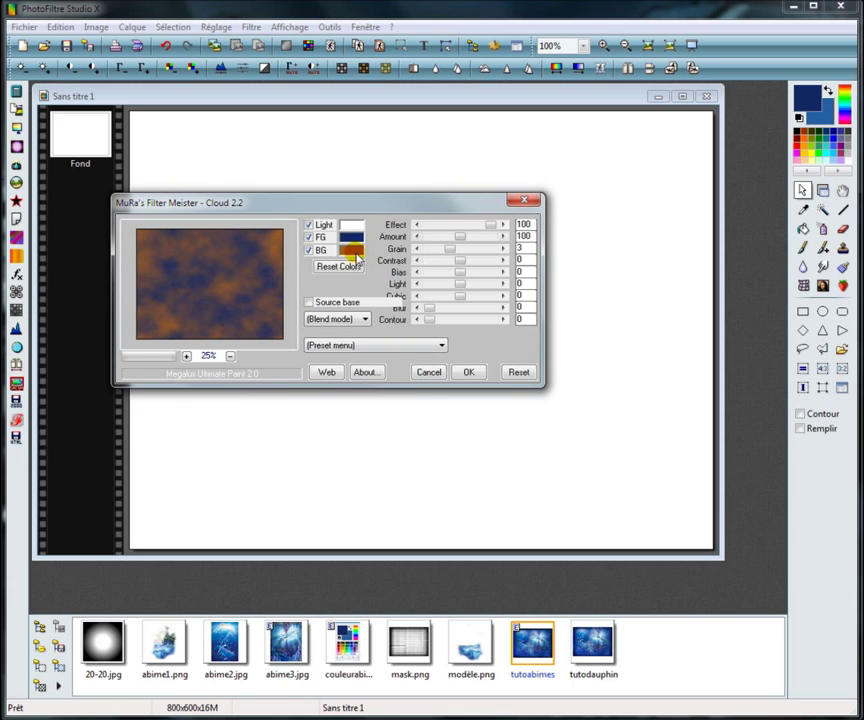
- Set the Cloud filter's BG colour to the saved lighter blue (RGB 37, 96, 164) and apply it with Amount 101
click(352, 253)
drag(160, 192, 247, 193)
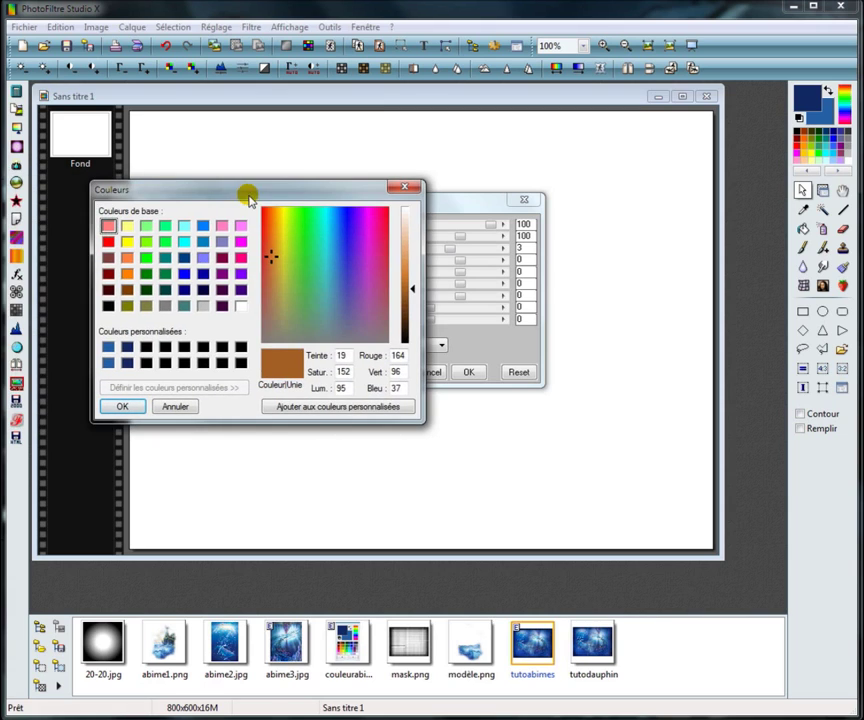
click(108, 347)
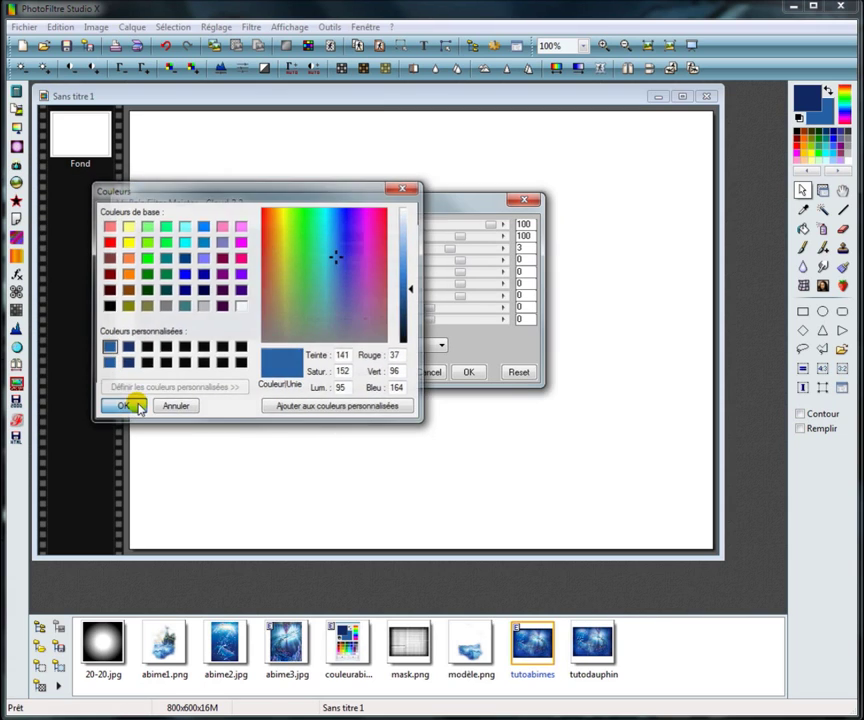
click(119, 406)
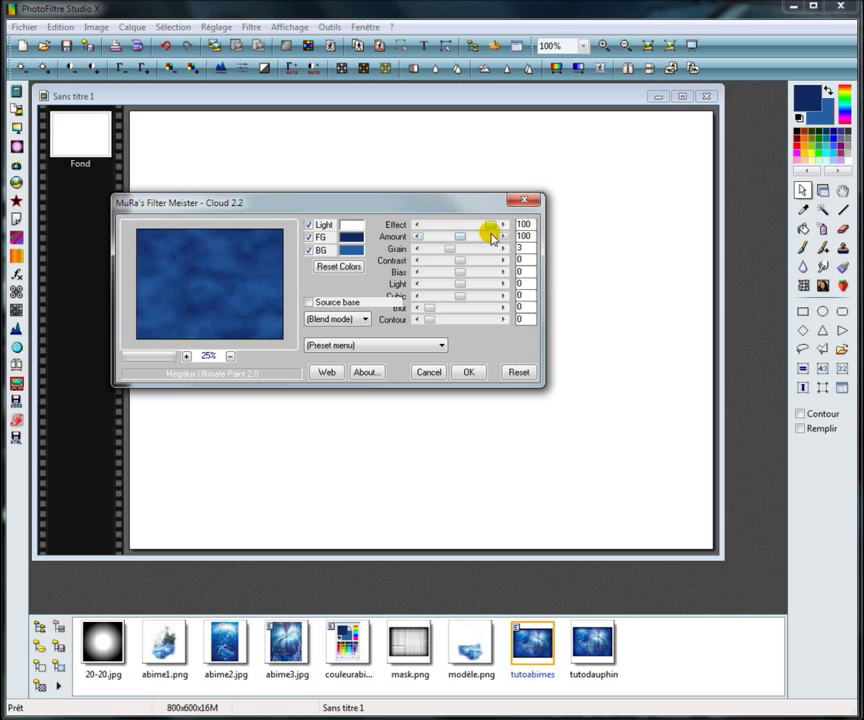
click(502, 237)
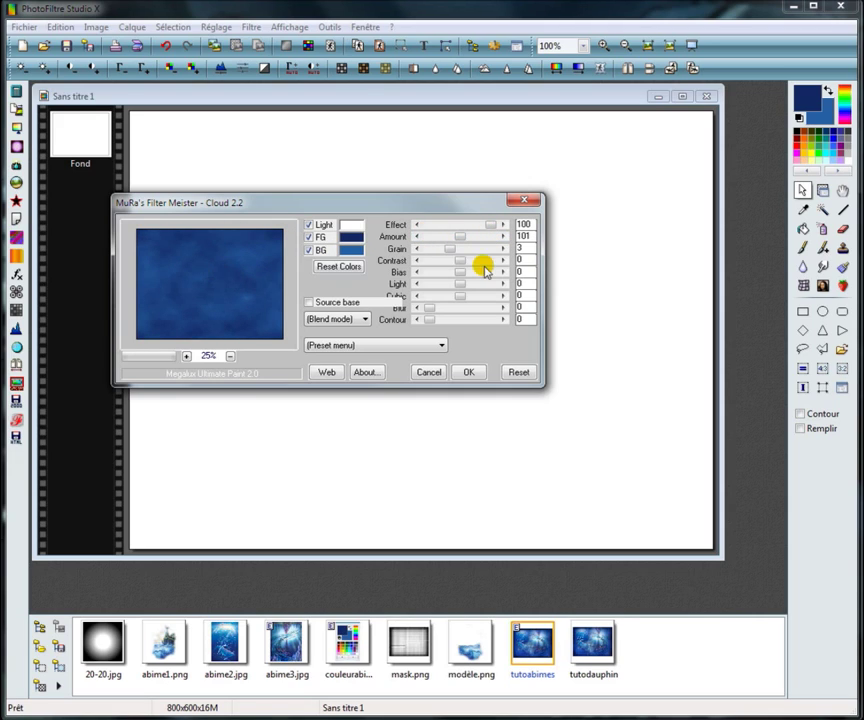
click(472, 372)
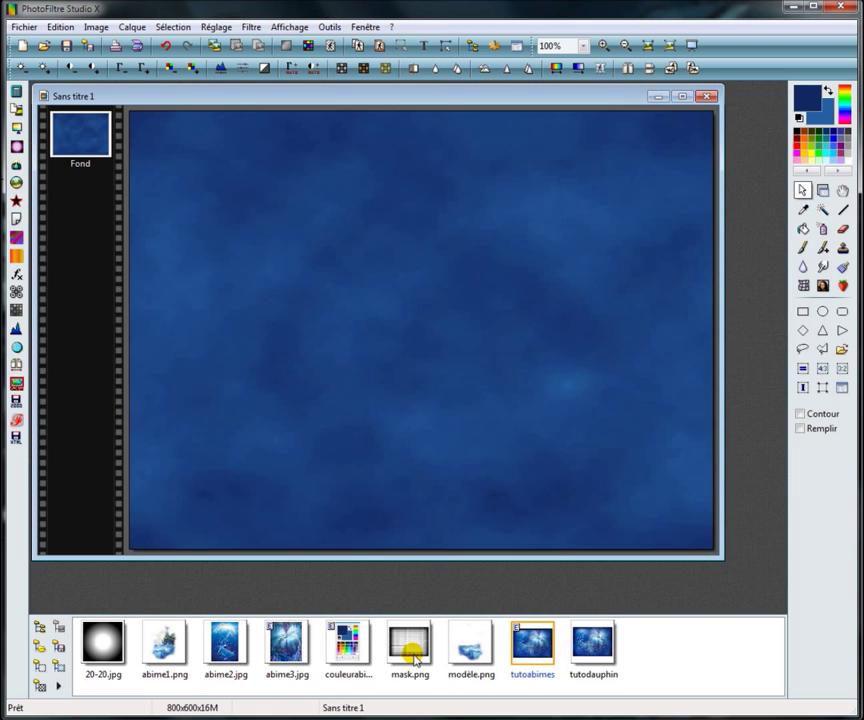
- Insert mask.png as a new layer over the cloud background and set its blend mode to Incrustation
click(420, 654)
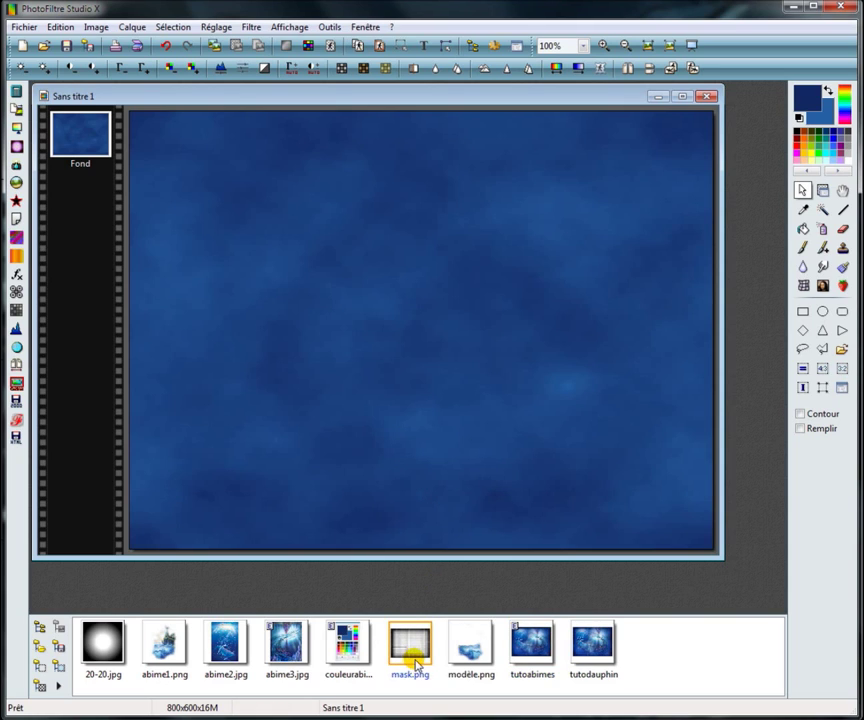
drag(417, 664, 238, 228)
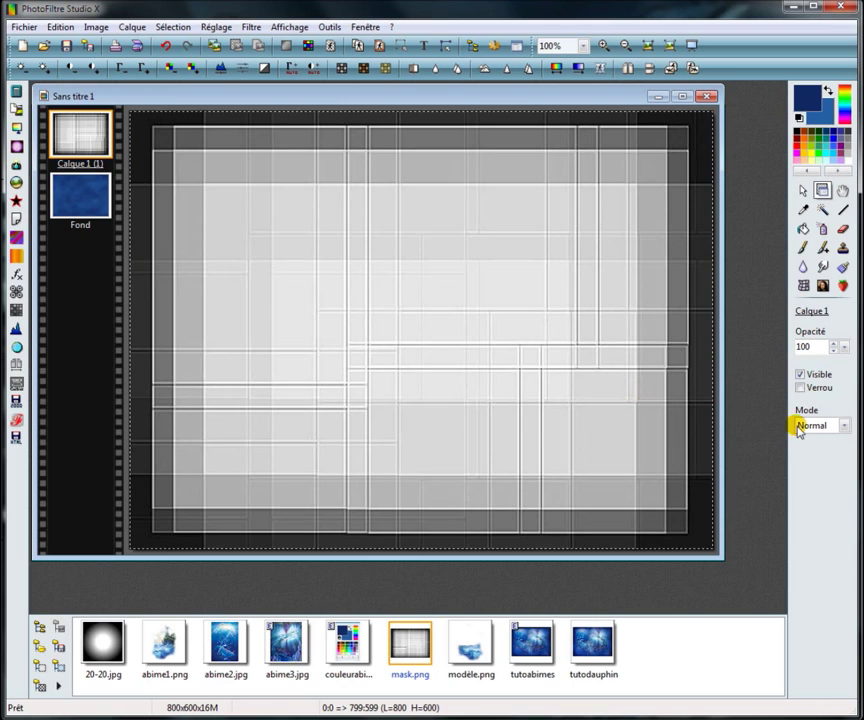
click(845, 427)
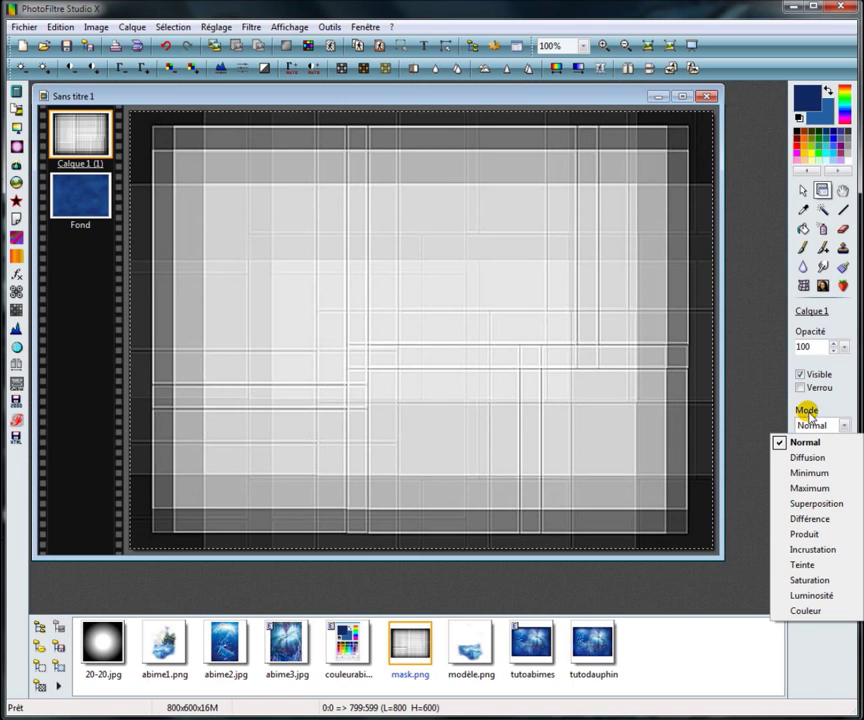
click(819, 550)
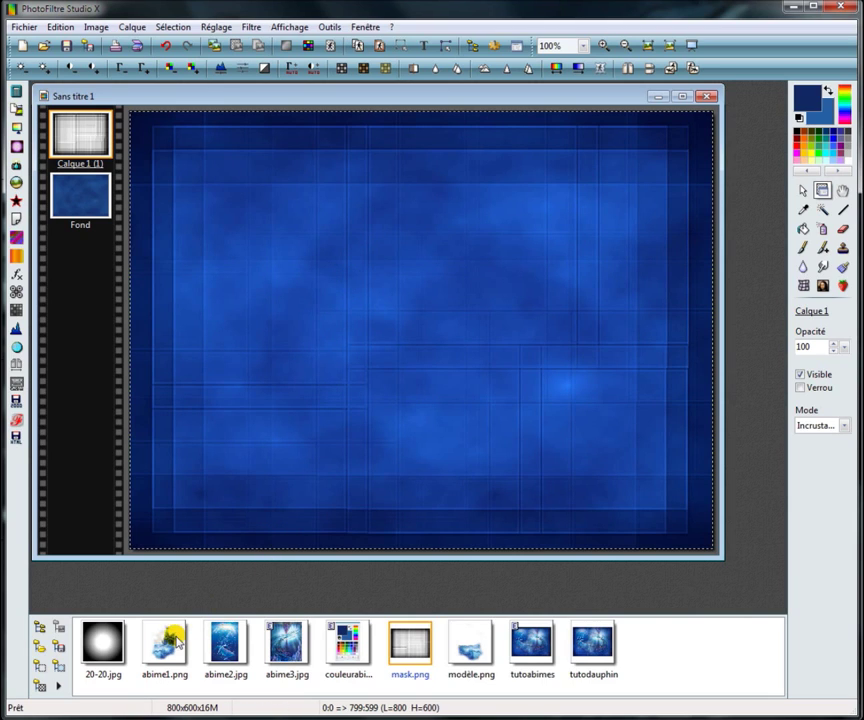
- Insert abime1.png as a horizontally mirrored layer in the left part of the canvas, at about X -11, Y -13
click(158, 664)
click(166, 658)
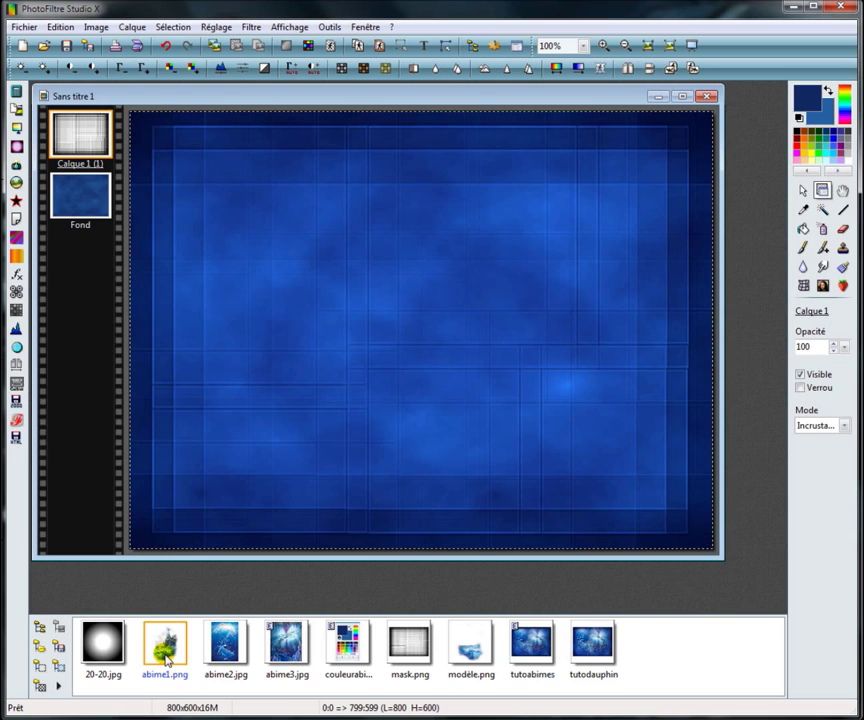
drag(166, 658, 240, 305)
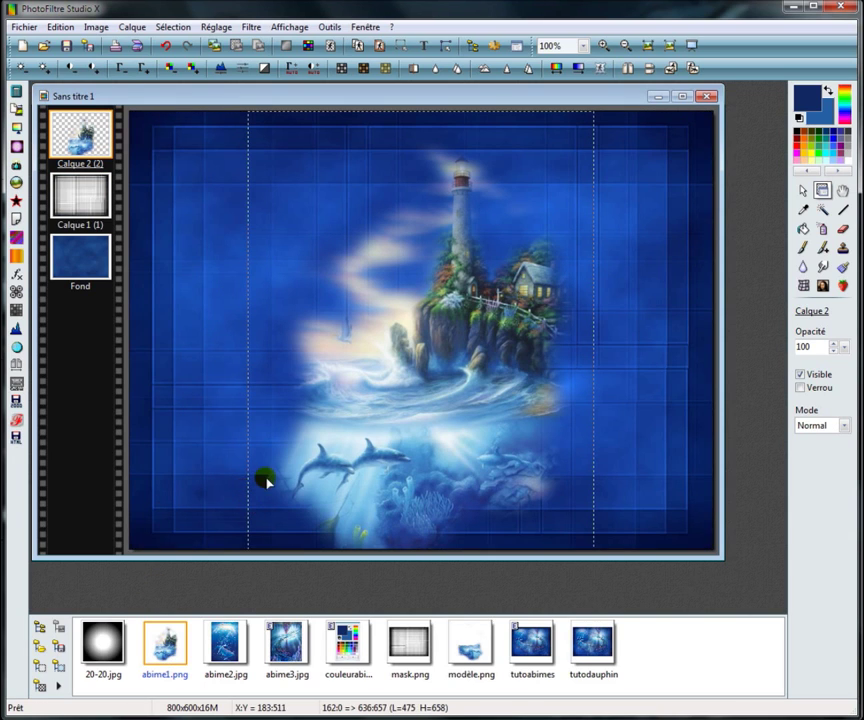
click(630, 70)
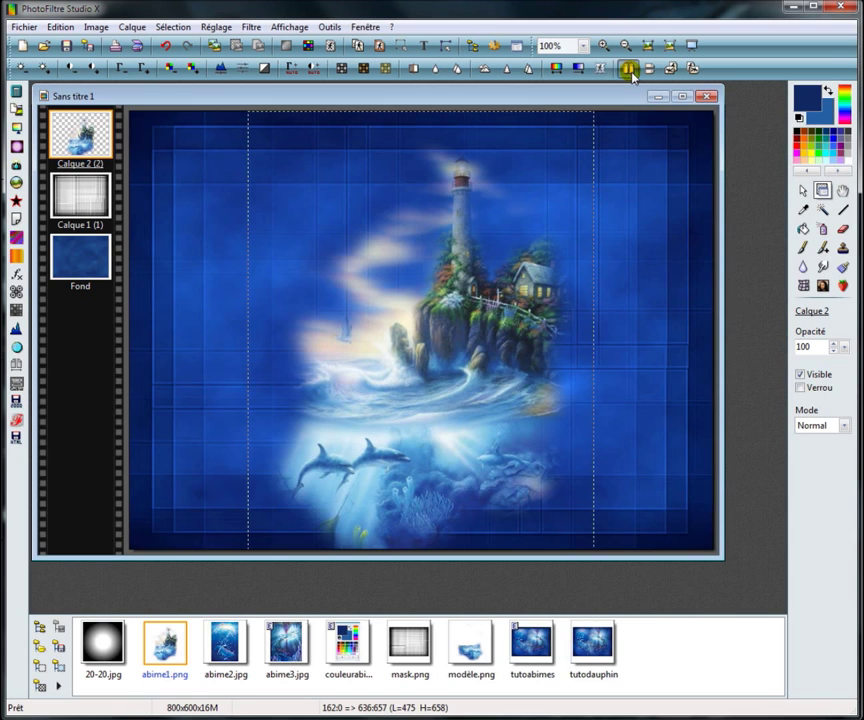
drag(401, 401, 287, 397)
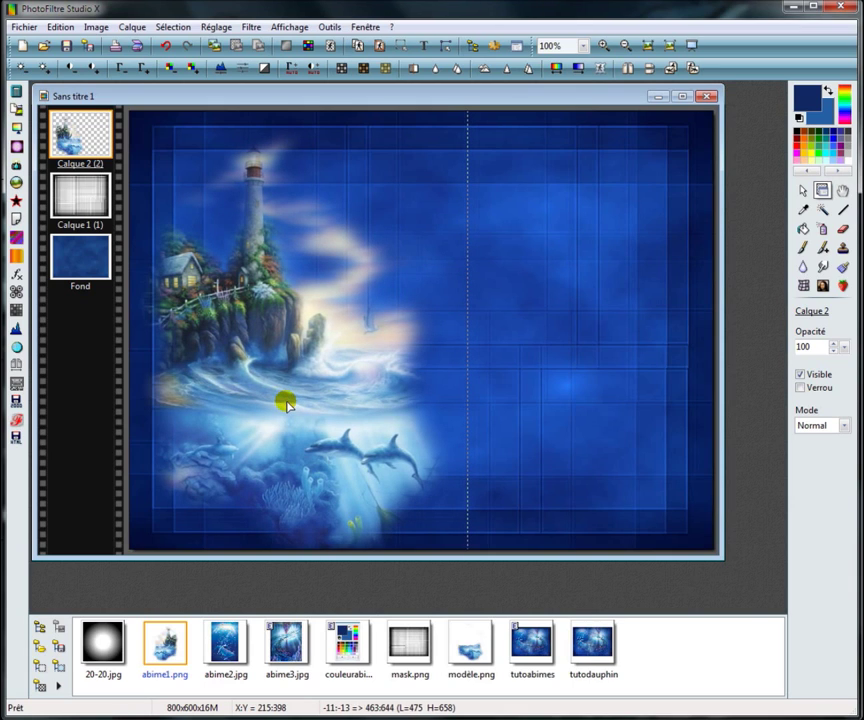
- Nudge the lighthouse layer to the right until its left edge sits at X 29
key(Right)
key(Right)
key(Right)
key(Right)
key(Right)
key(Right)
key(Right)
key(Right)
key(Right)
key(Right)
key(Right)
key(Right)
key(Right)
key(Right)
key(Right)
key(Right)
key(Right)
key(Right)
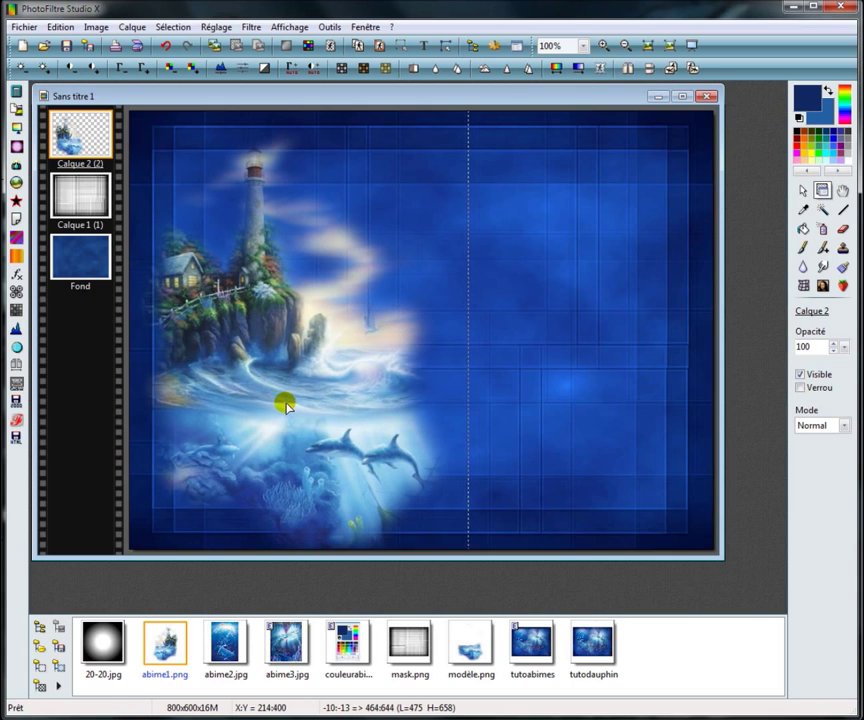
key(Right)
key(Right)
key(Right)
key(Right)
key(Right)
key(Right)
key(Right)
key(Right)
key(Right)
key(Right)
key(Right)
key(Right)
key(Right)
key(Right)
key(Right)
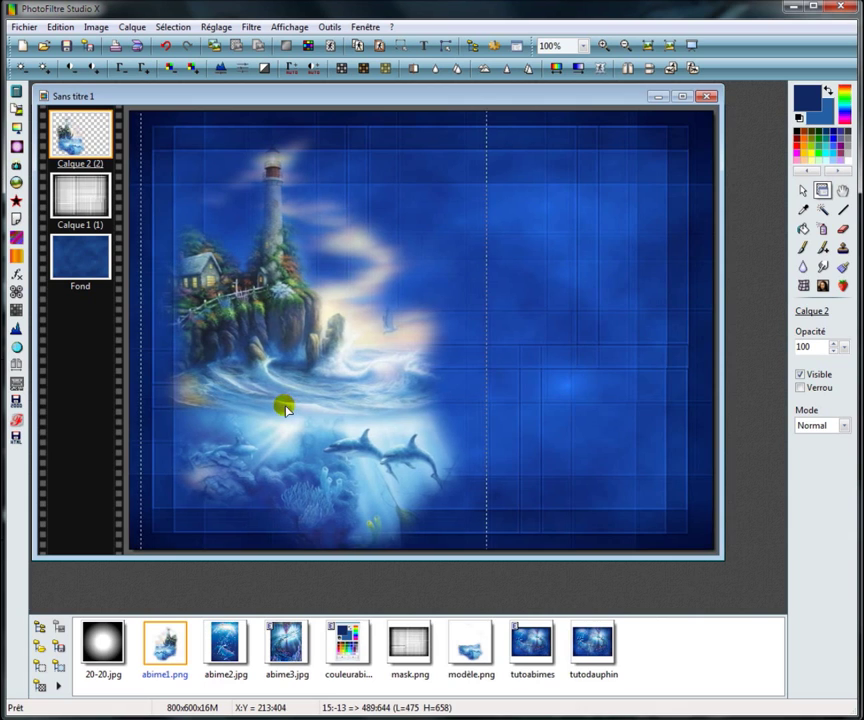
key(Right)
key(Right)
key(Right)
key(Right)
key(Right)
key(Right)
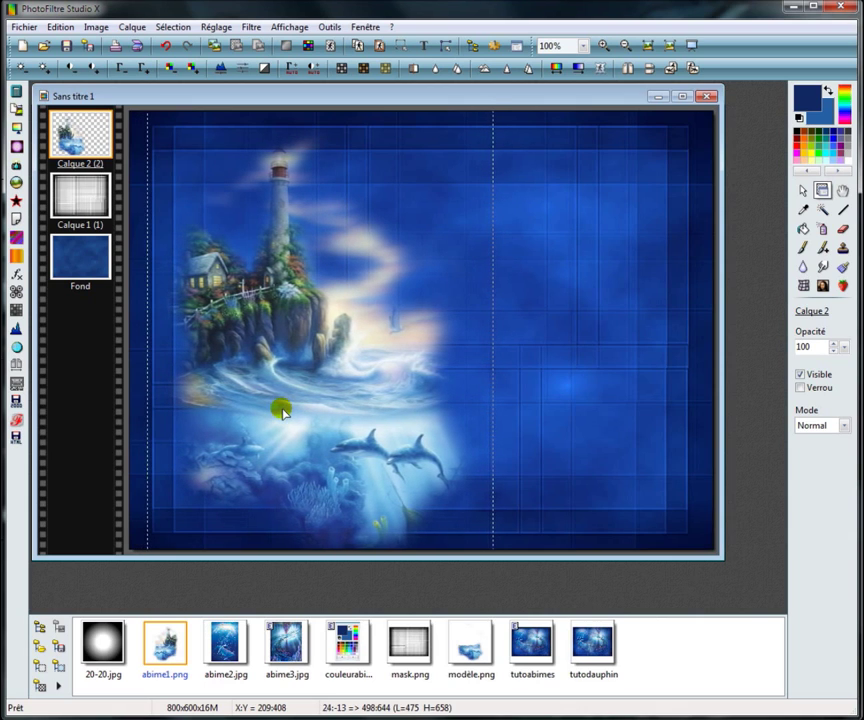
key(Right)
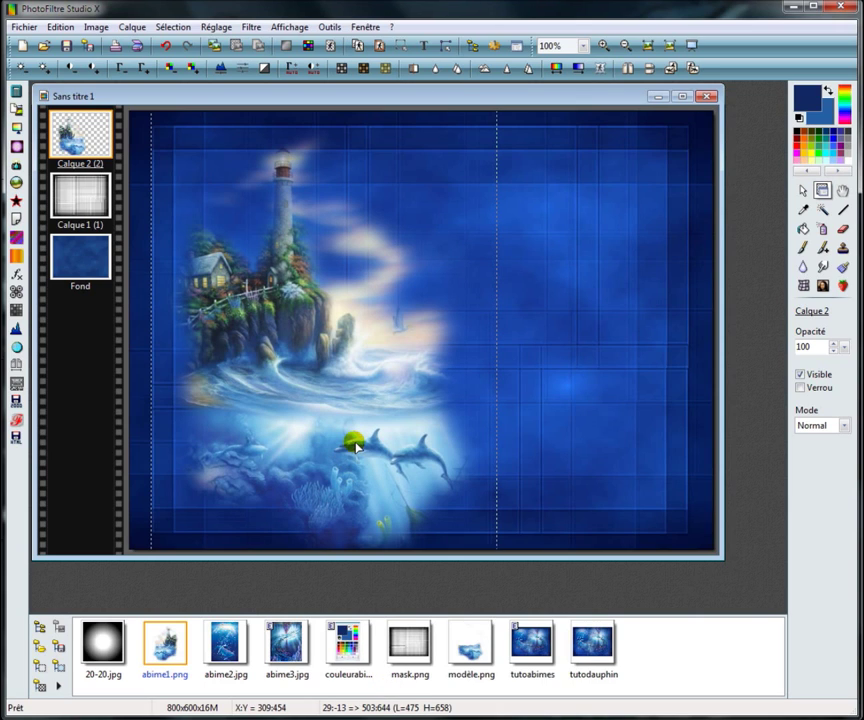
- Nudge the lighthouse layer upward until the top of the lighthouse extends past the upper edge of the canvas
key(Up)
key(Up)
key(Up)
key(Up)
key(Up)
key(Up)
key(Up)
key(Up)
key(Up)
key(Up)
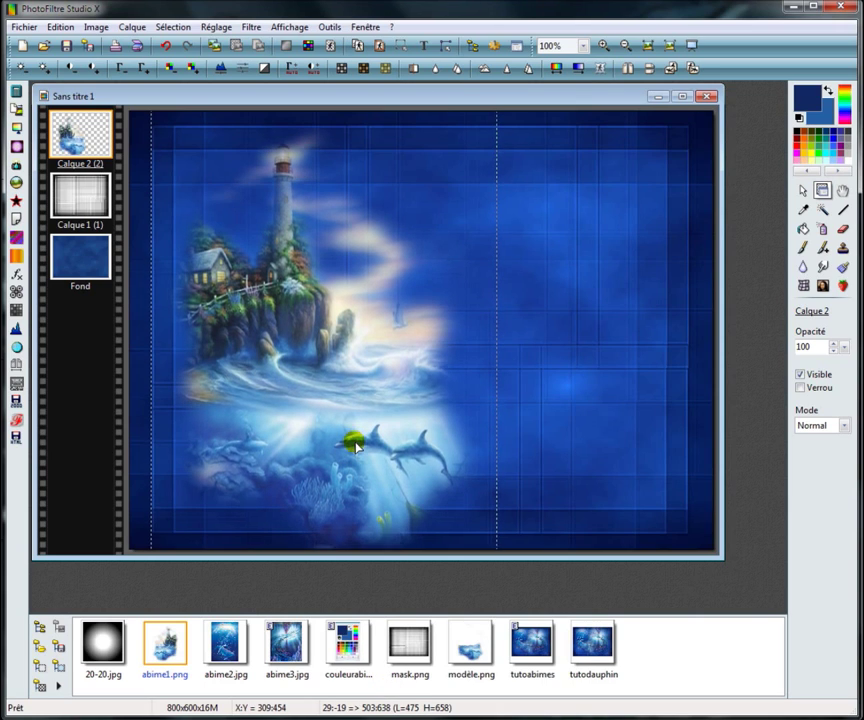
key(Up)
key(Up)
key(Up)
key(Up)
key(Up)
key(Up)
key(Up)
key(Up)
key(Up)
key(Up)
key(Up)
key(Up)
key(Up)
key(Up)
key(Up)
key(Up)
key(Up)
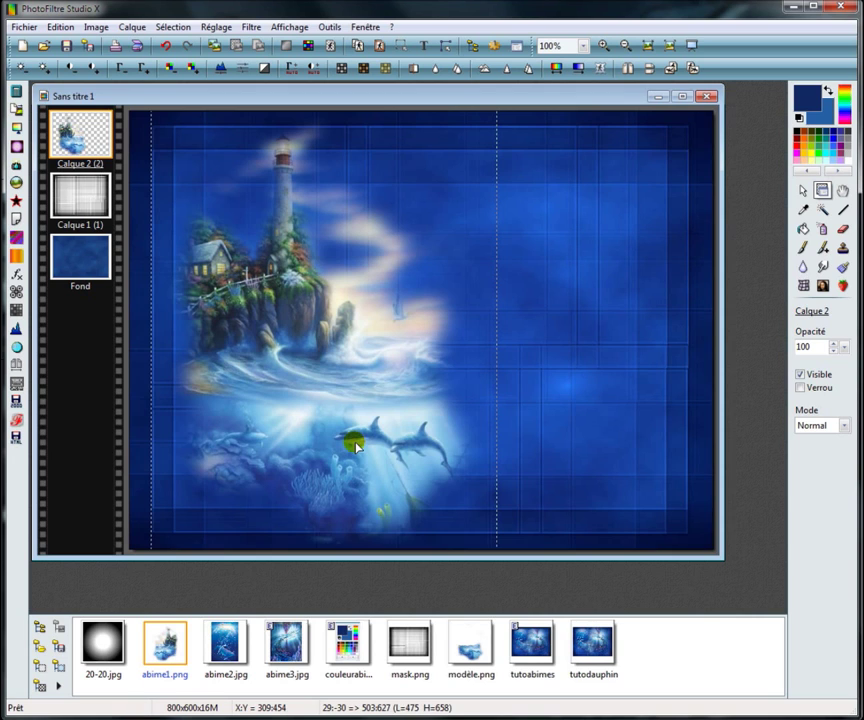
key(Up)
key(Up)
key(Up)
key(Up)
key(Up)
key(Up)
key(Up)
key(Up)
key(Up)
key(Up)
key(Up)
key(Up)
key(Up)
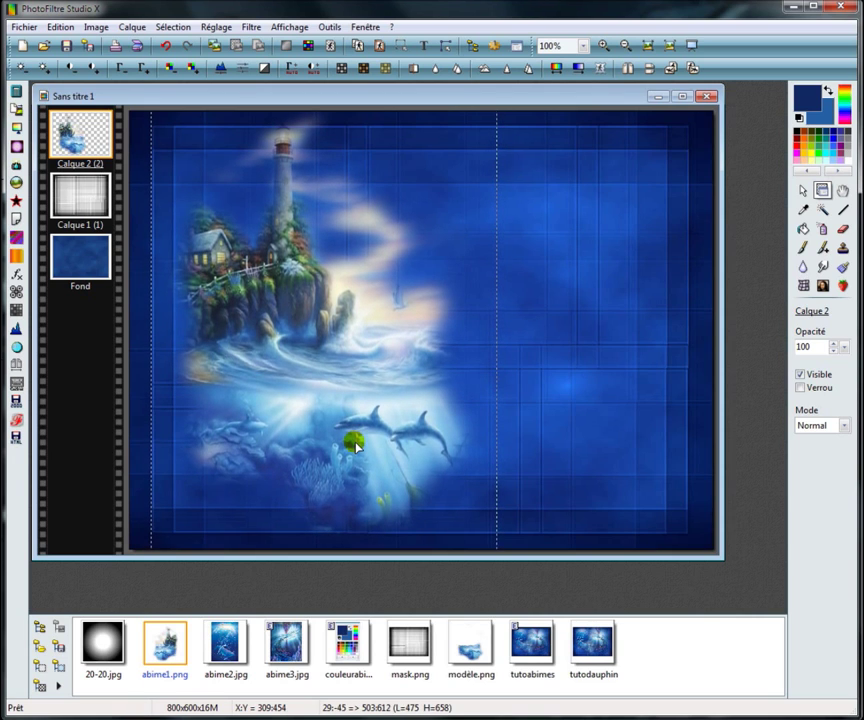
key(Up)
key(Up)
key(Up)
key(Up)
key(Up)
key(Up)
key(Up)
key(Up)
key(Up)
key(Up)
key(Up)
key(Up)
key(Up)
key(Up)
key(Up)
key(Up)
key(Up)
key(Up)
key(Up)
key(Up)
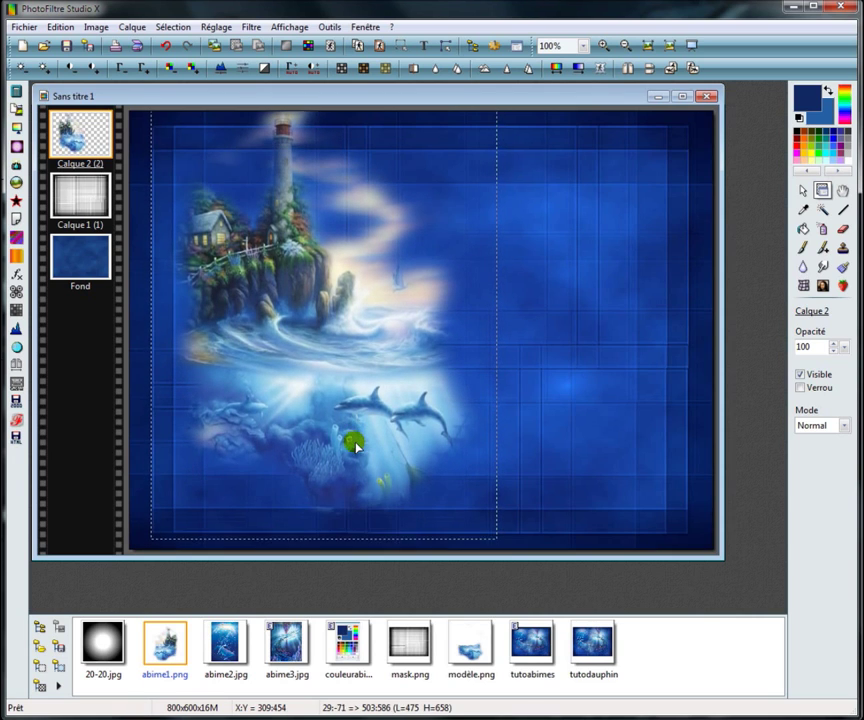
key(Up)
key(Up)
key(Up)
key(Up)
key(Up)
key(Up)
key(Up)
key(Up)
key(Up)
key(Up)
key(Up)
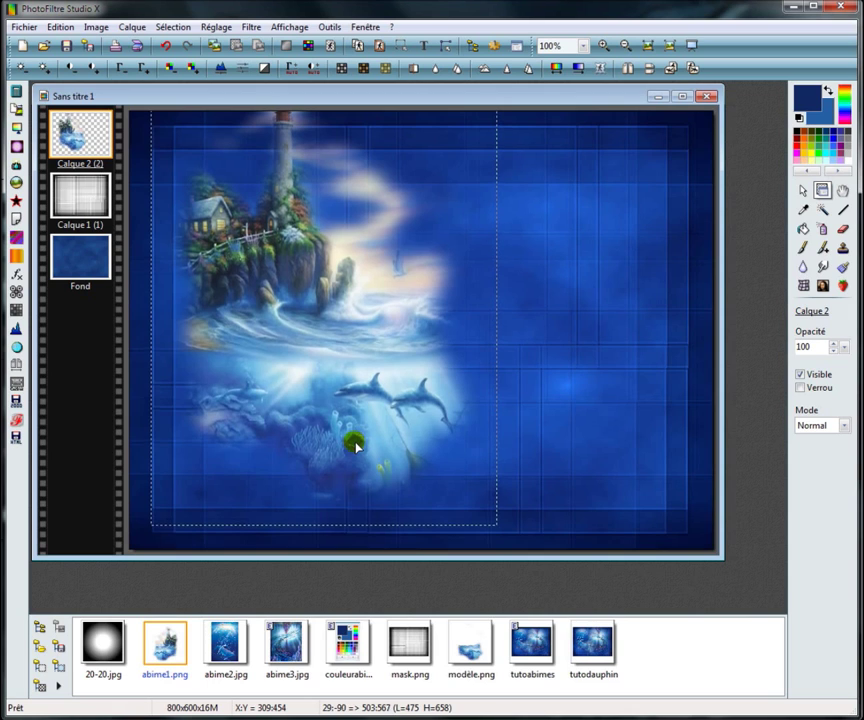
key(Up)
key(Up)
key(Up)
key(Up)
key(Up)
key(Up)
key(Up)
key(Up)
key(Up)
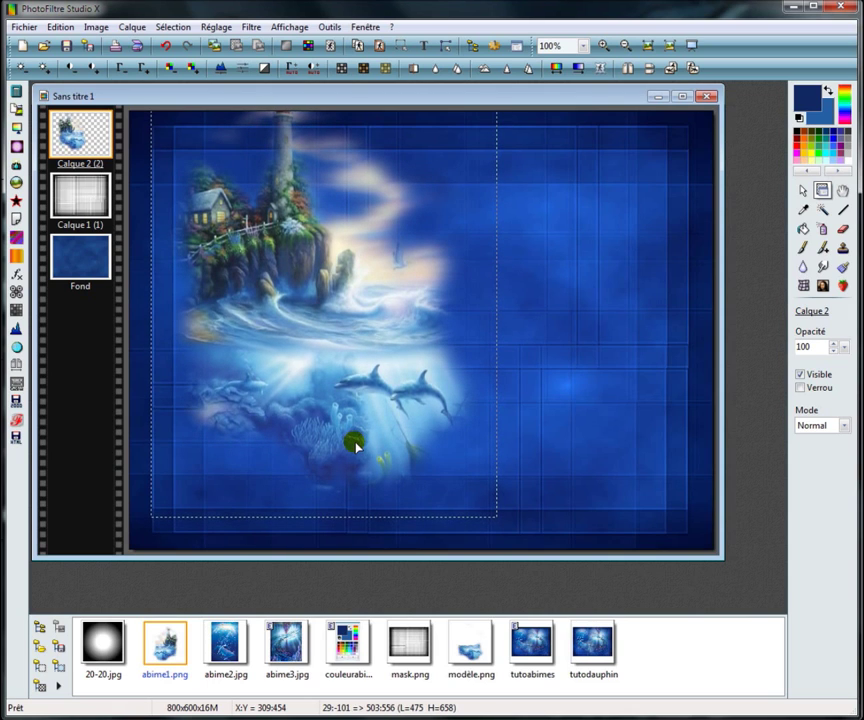
key(Up)
key(Up)
key(Up)
key(Up)
key(Up)
key(Up)
key(Up)
key(Up)
key(Up)
key(Up)
key(Up)
key(Up)
key(Up)
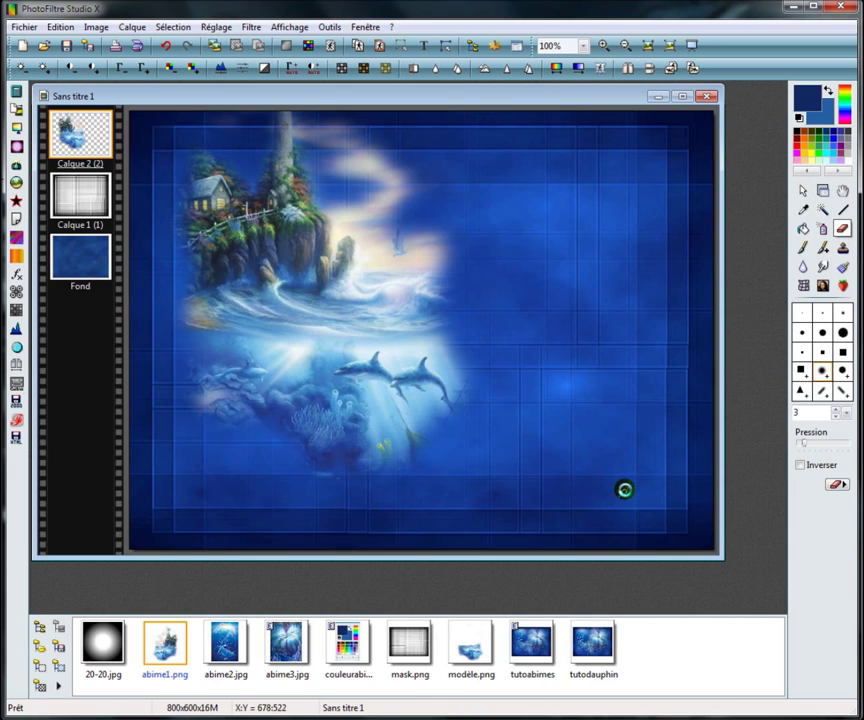
- Erase the lighthouse, house and sky above the rocks with a soft round eraser of size 30 at medium pressure
click(822, 372)
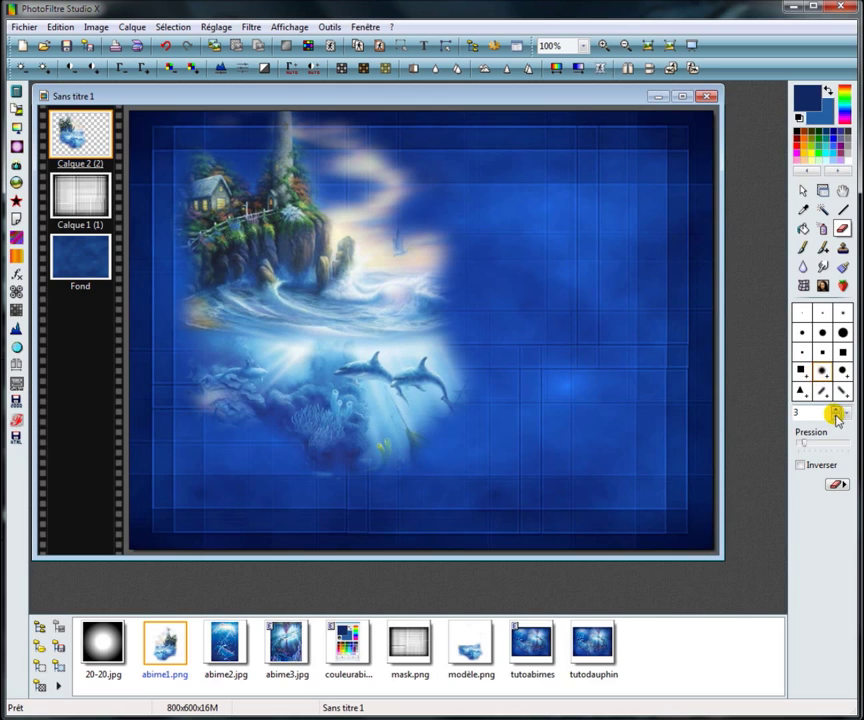
click(843, 414)
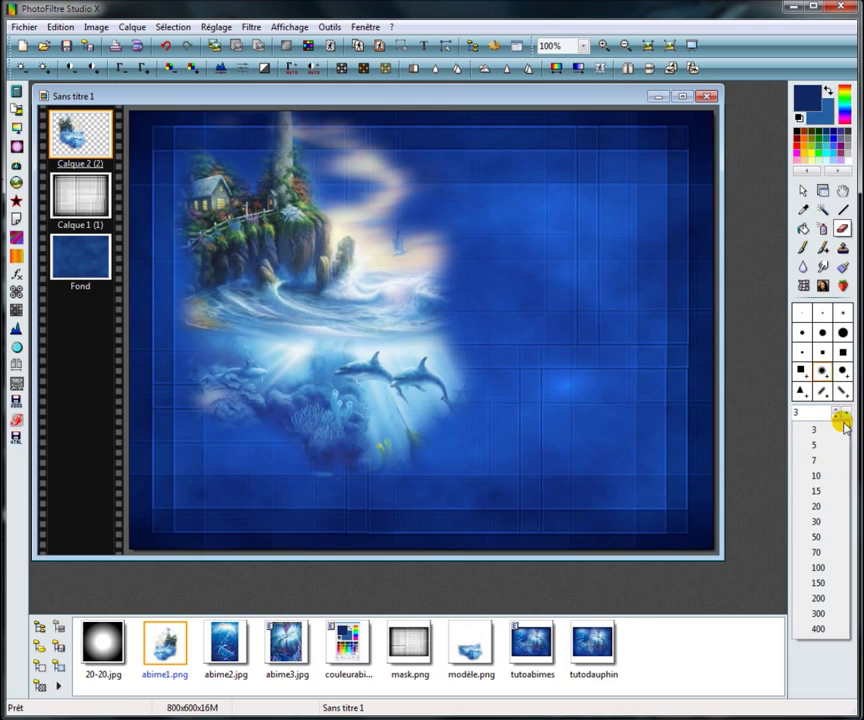
click(826, 521)
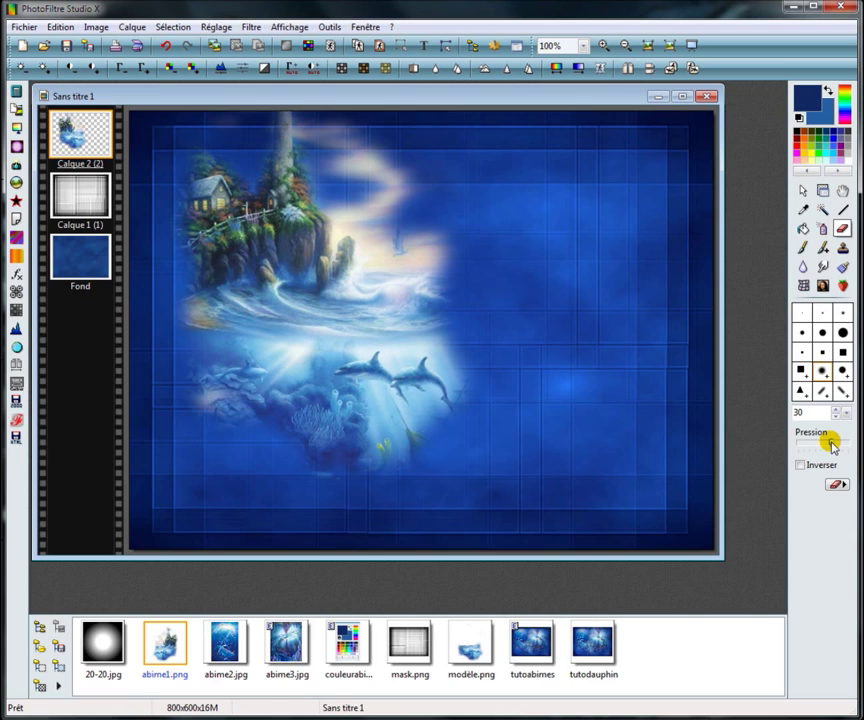
mouse_move(328, 123)
mouse_down()
mouse_move(328, 139)
mouse_move(199, 154)
mouse_move(174, 181)
mouse_move(270, 170)
mouse_move(353, 139)
mouse_move(403, 158)
mouse_move(386, 225)
mouse_move(450, 237)
mouse_move(417, 233)
mouse_move(438, 243)
mouse_move(409, 259)
mouse_move(447, 253)
mouse_move(368, 265)
mouse_move(353, 233)
mouse_move(324, 228)
mouse_move(285, 200)
mouse_move(201, 195)
mouse_up()
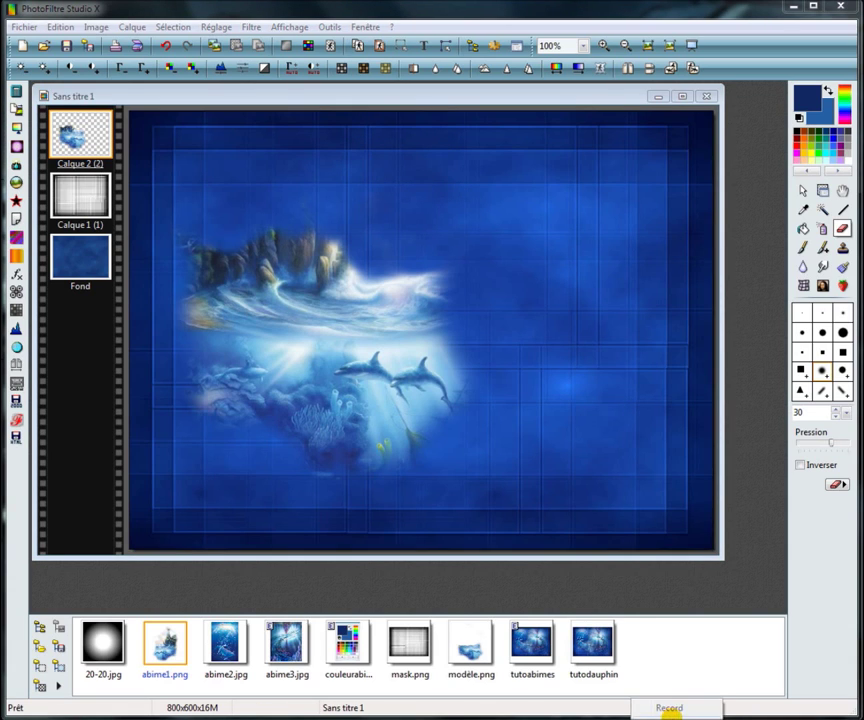
- Replace the partly erased lighthouse layer with modèle.png, placed at about X 28, Y -119
drag(470, 645, 355, 316)
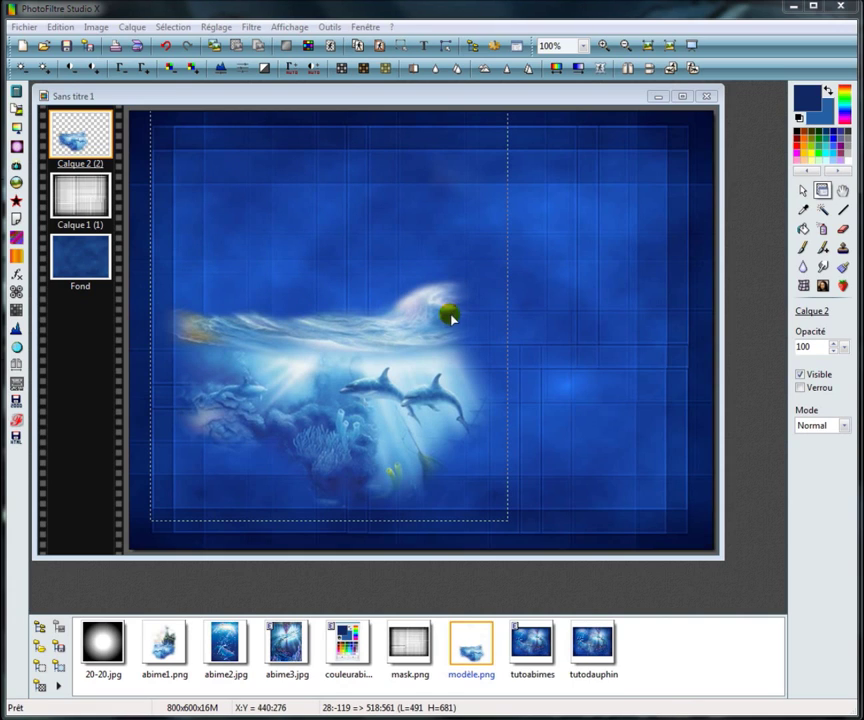
click(801, 191)
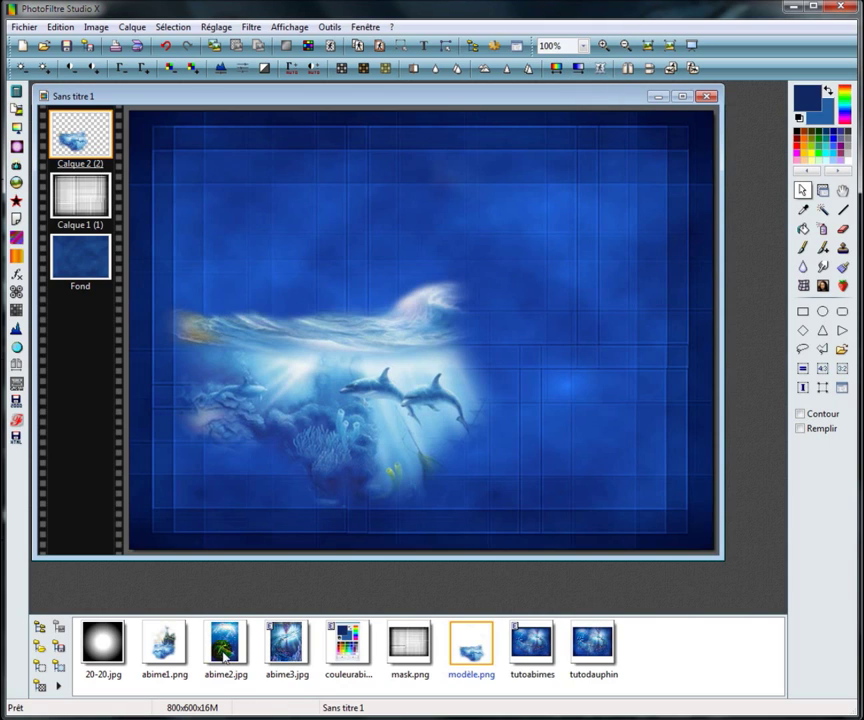
- Insert abime2.jpg as a new layer and apply PhotoMasque with mask 20-20.bmp, opacity 80, Transparence mode and the mask stretched
drag(230, 655, 235, 428)
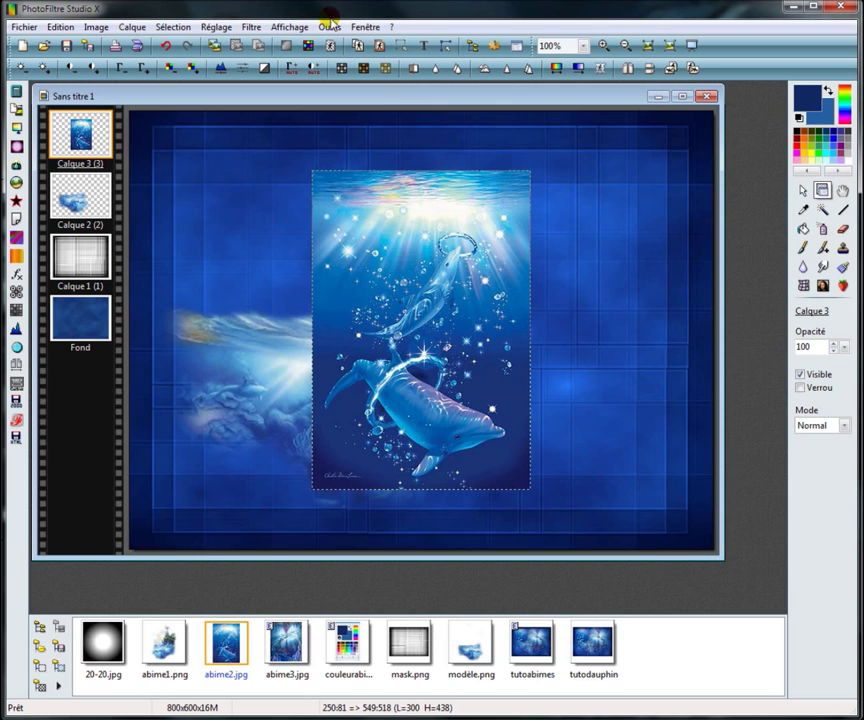
click(254, 27)
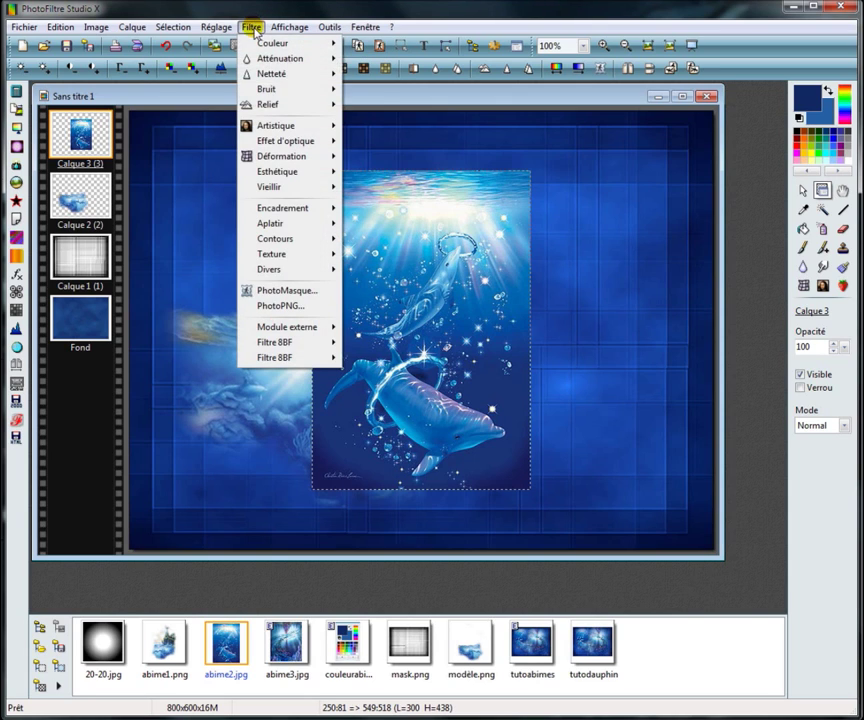
click(329, 297)
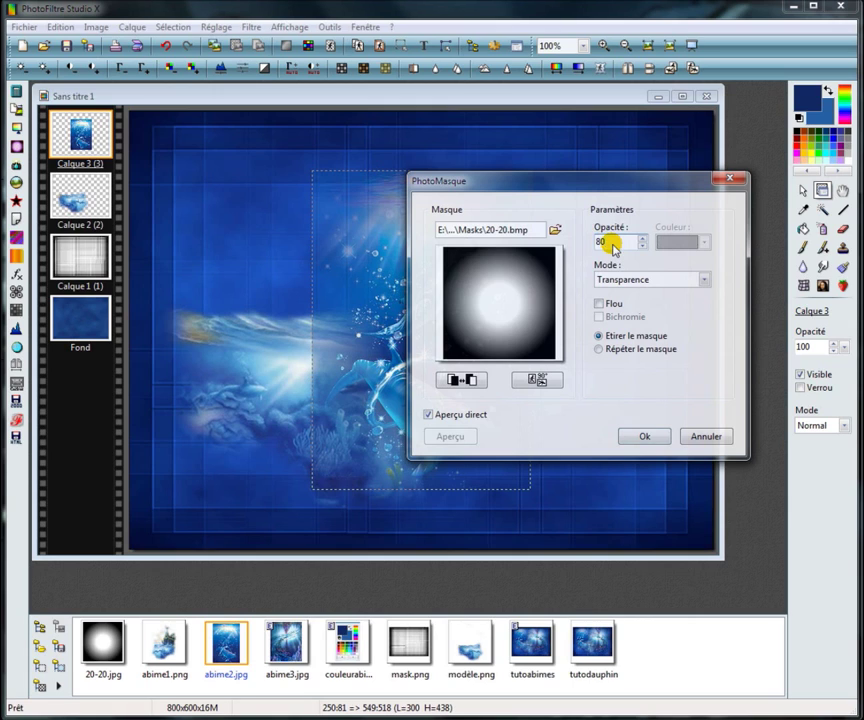
drag(613, 247, 590, 251)
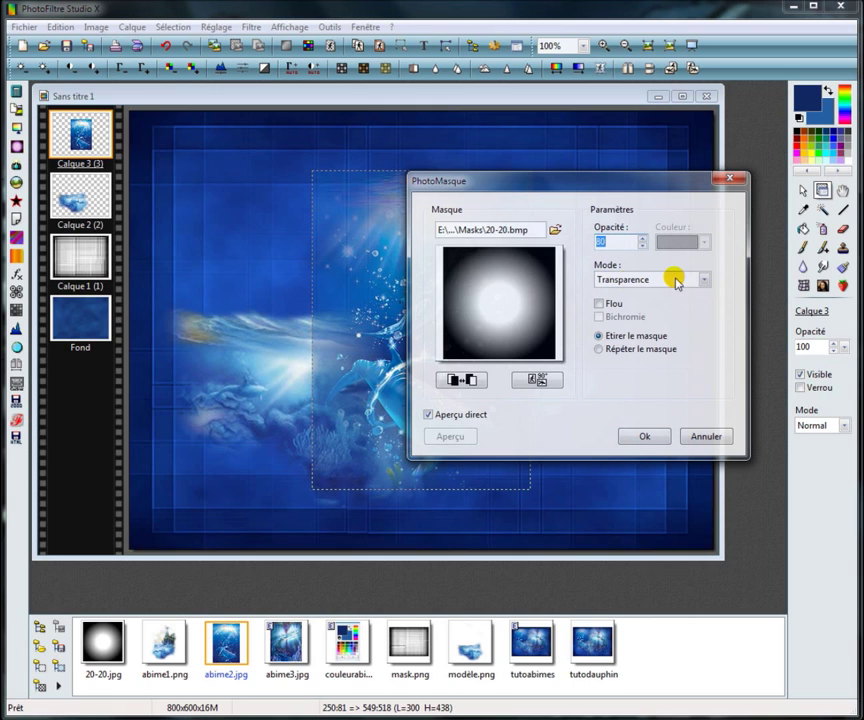
click(642, 438)
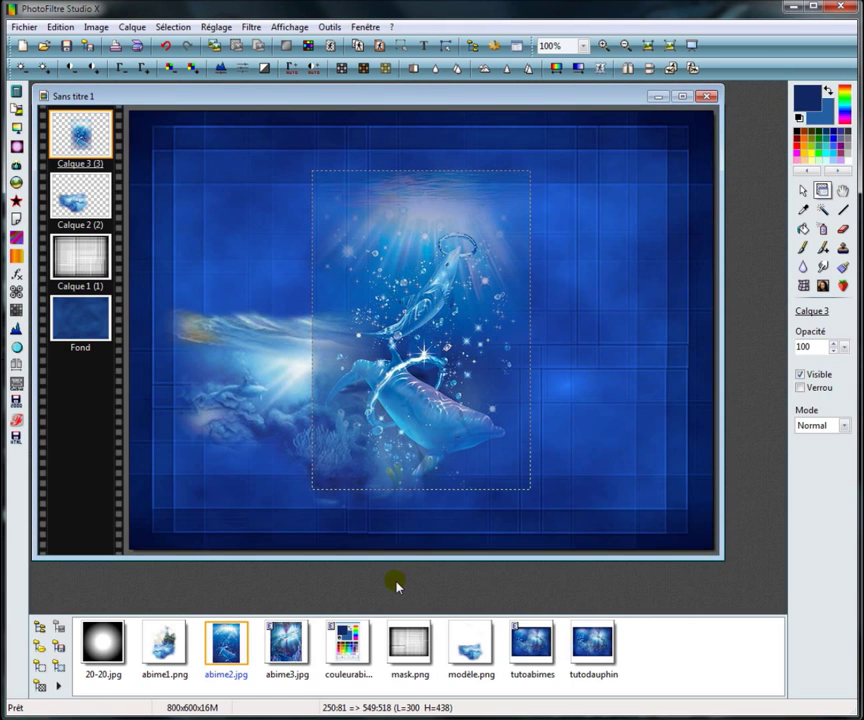
- Move the masked abime2 layer to the canvas's upper left at X 31, Y 0 and apply a 10-pixel Contour progressif to its edges
drag(432, 430, 275, 374)
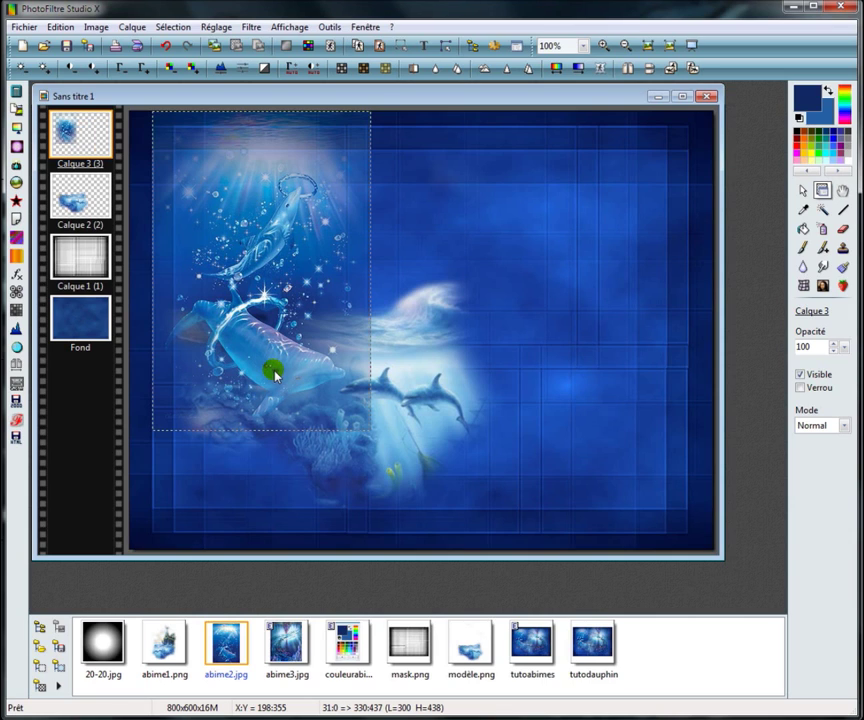
click(131, 27)
mouse_move(160, 128)
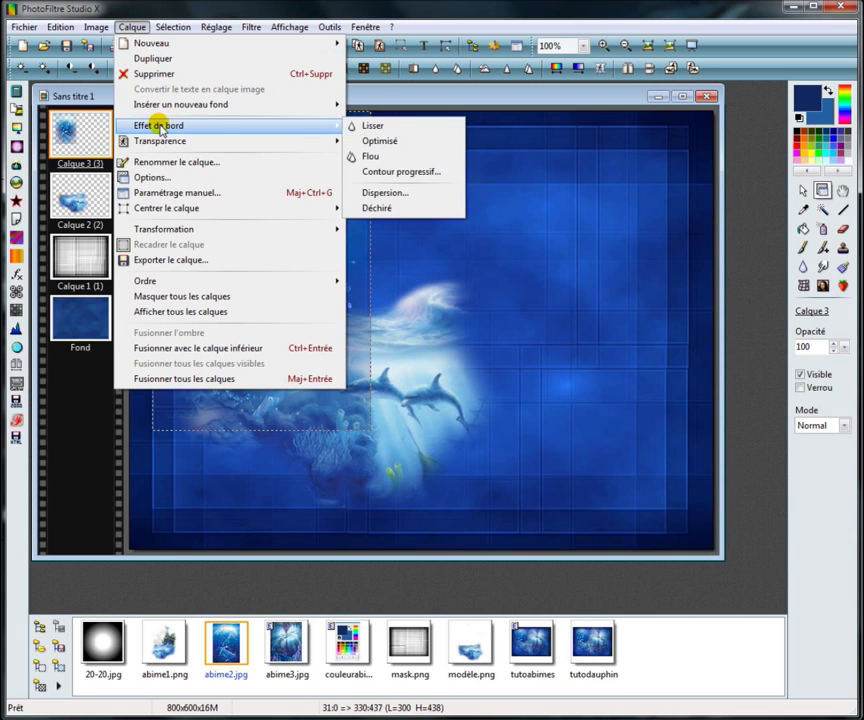
click(396, 172)
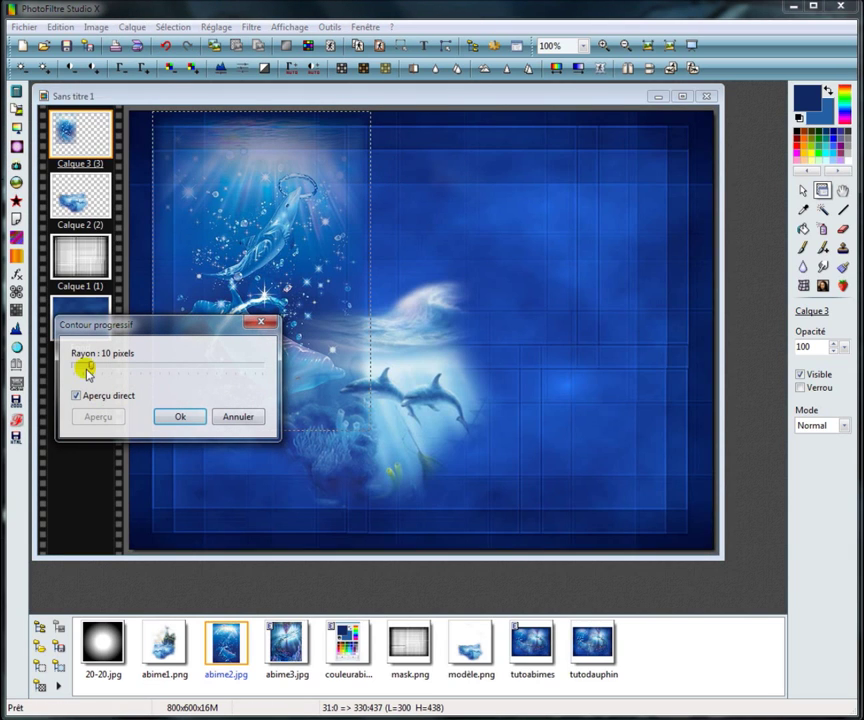
click(179, 417)
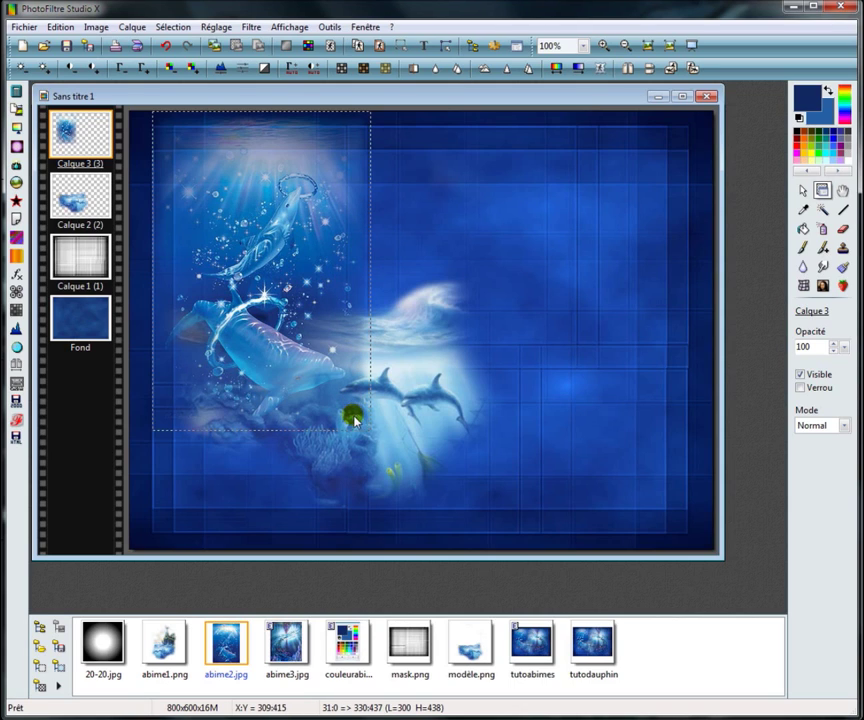
click(256, 484)
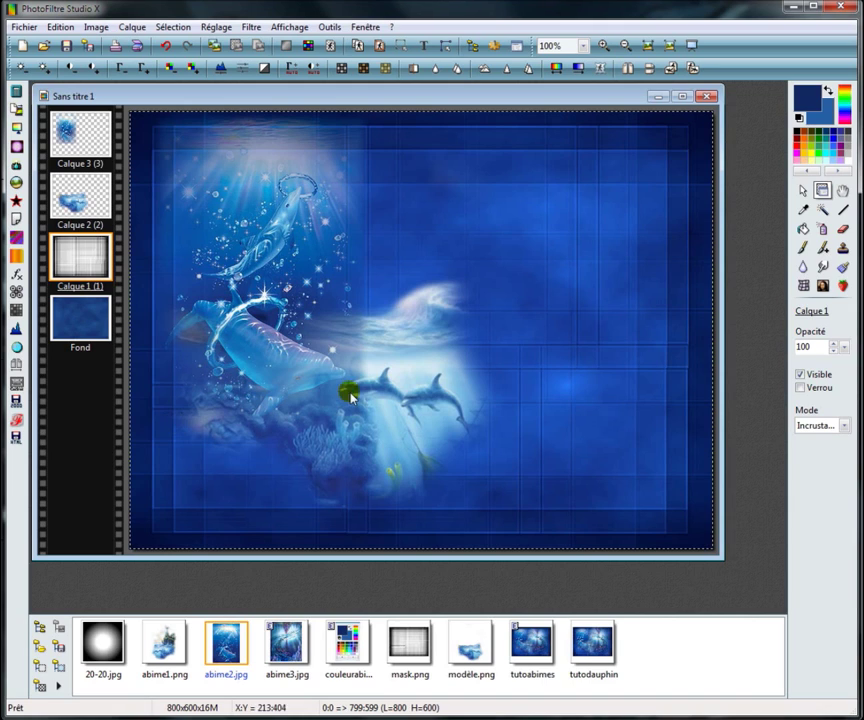
- Soften the lower-left edge of the abime2 layer (Calque 3) with a soft round eraser of size 30 at low pressure
click(843, 228)
click(838, 392)
click(830, 444)
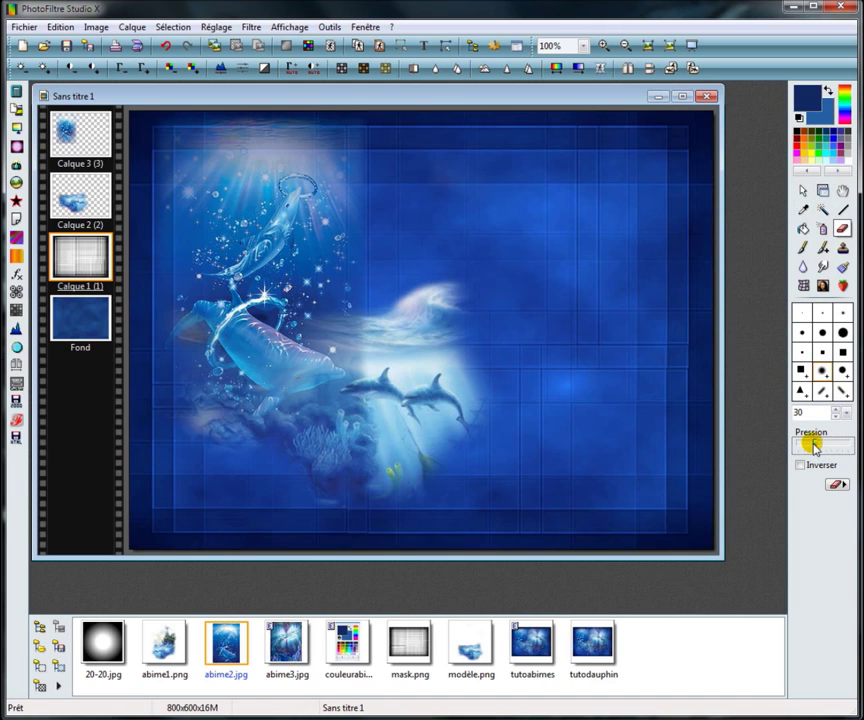
click(193, 455)
click(58, 123)
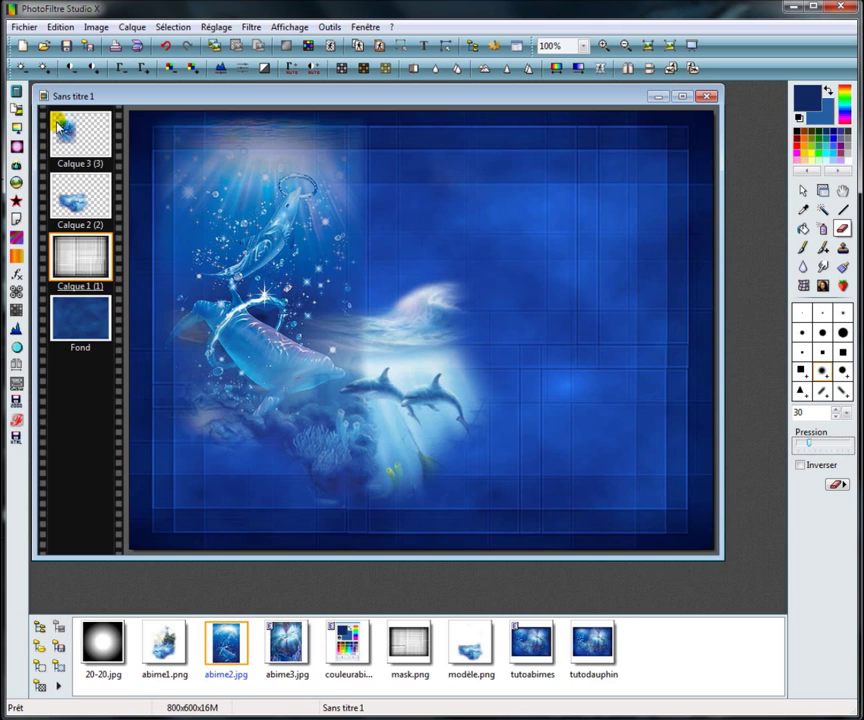
click(77, 267)
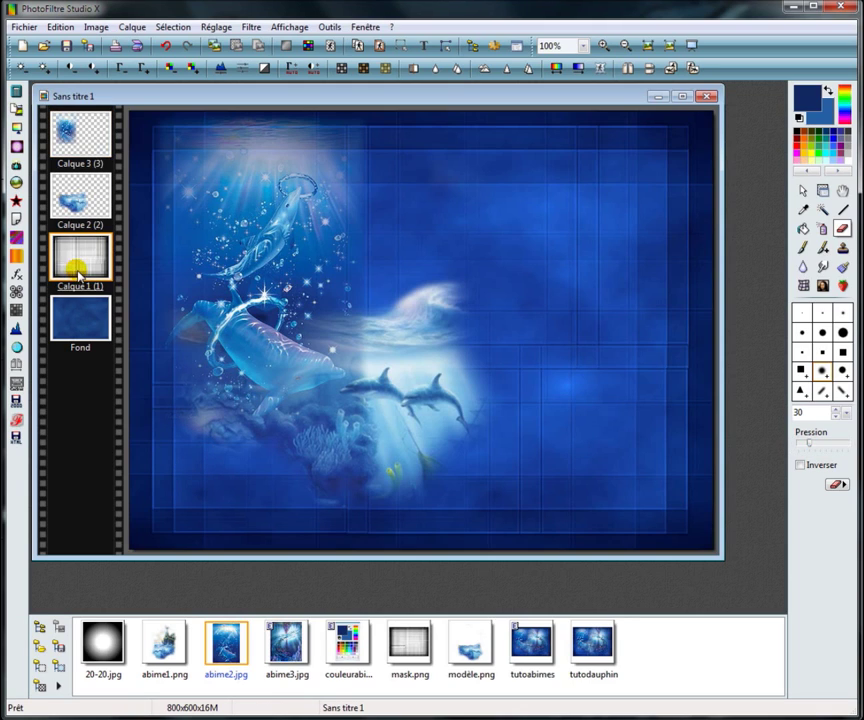
click(82, 147)
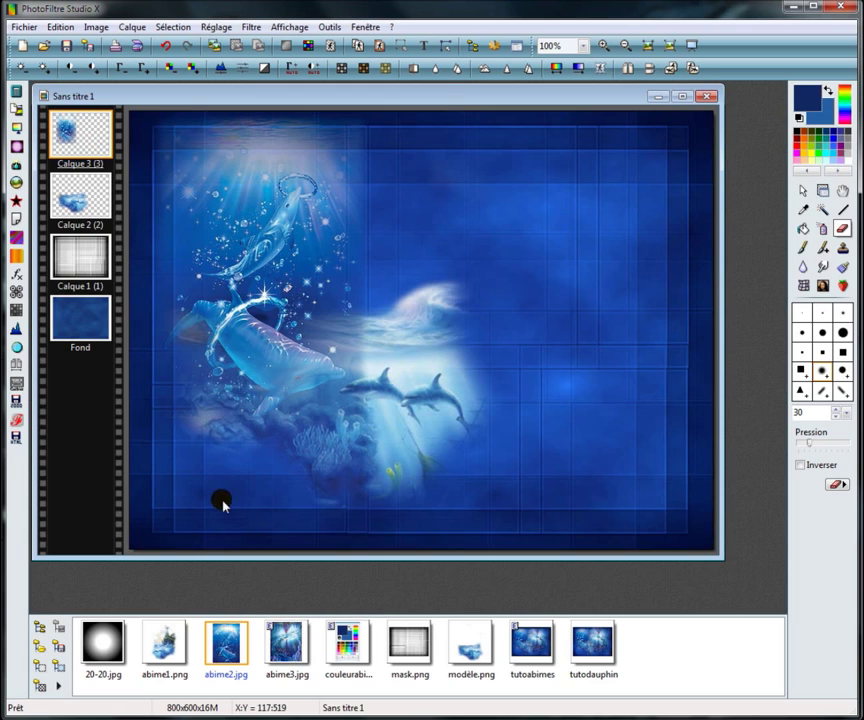
click(187, 453)
click(160, 443)
click(199, 459)
click(195, 478)
click(213, 473)
click(172, 454)
click(161, 439)
click(193, 455)
click(220, 463)
click(214, 511)
click(268, 474)
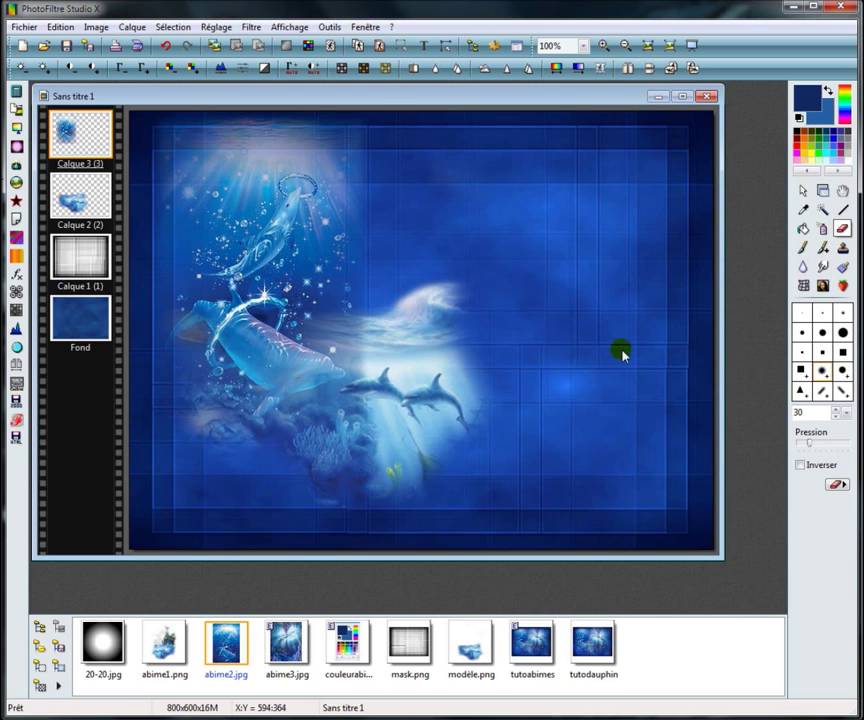
click(802, 190)
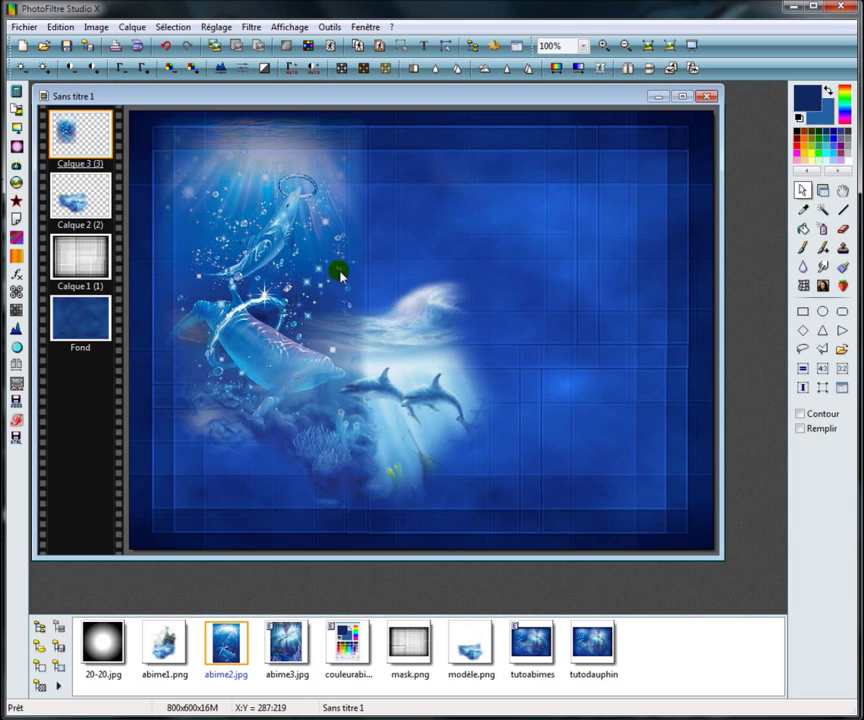
- Insert abime3.jpg as a new layer and mirror it horizontally
click(281, 646)
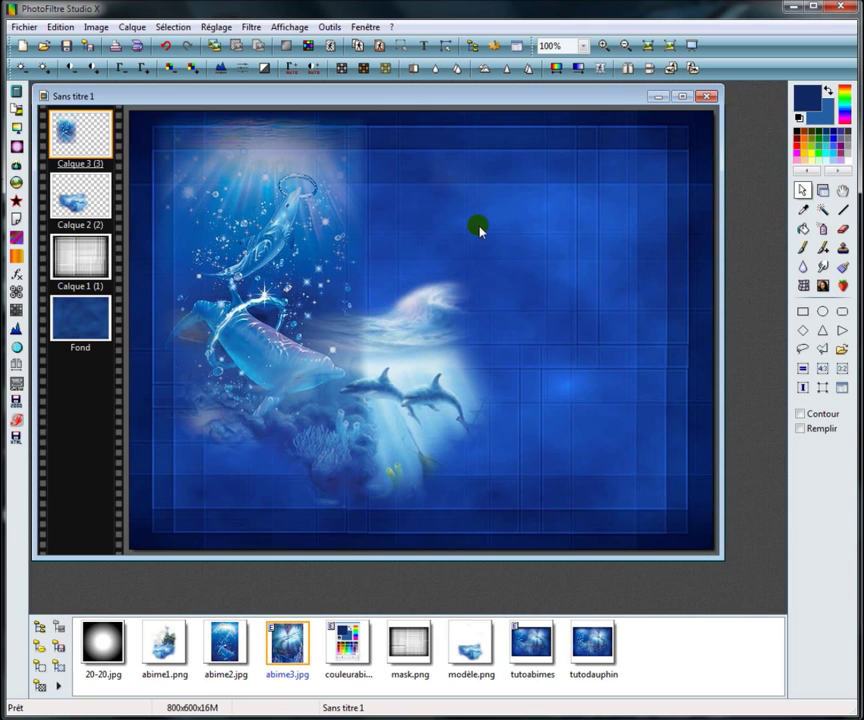
key(ctrl+v)
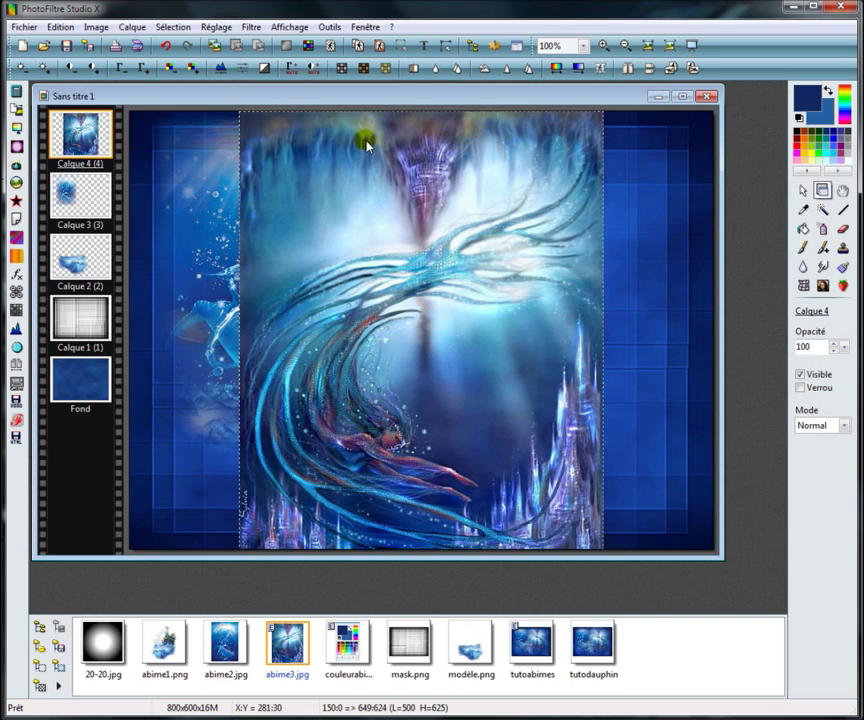
click(628, 70)
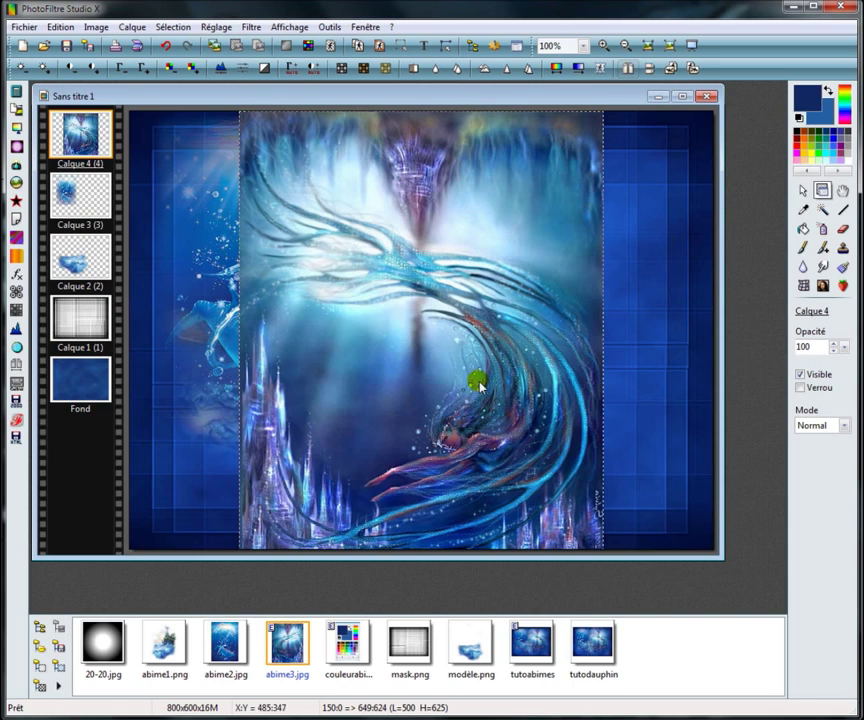
- Apply PhotoMasque to the abime3 layer with mask 20-20.bmp, opacity 80, Transparence mode and the mask stretched
click(251, 29)
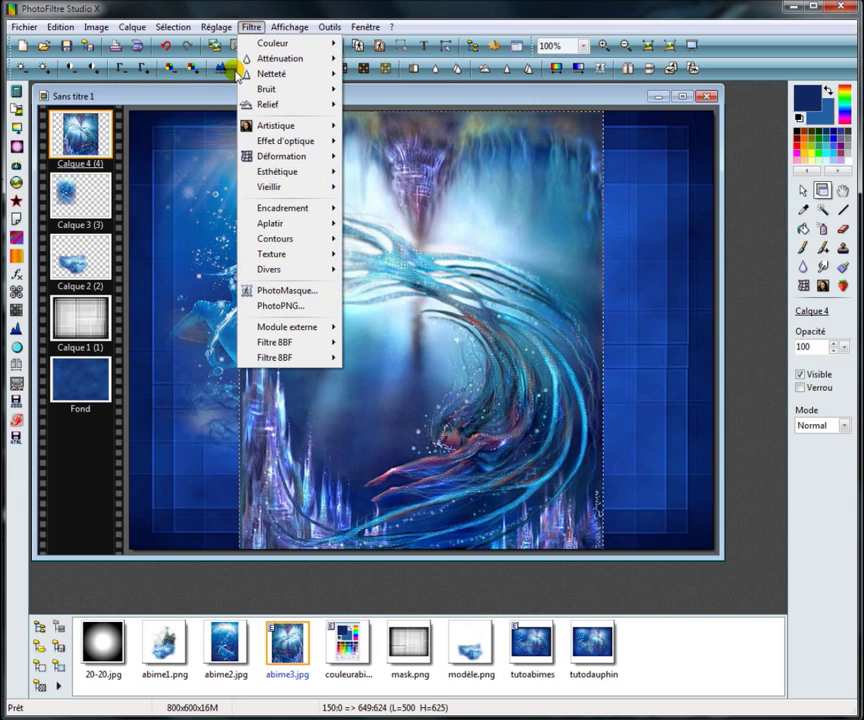
click(275, 292)
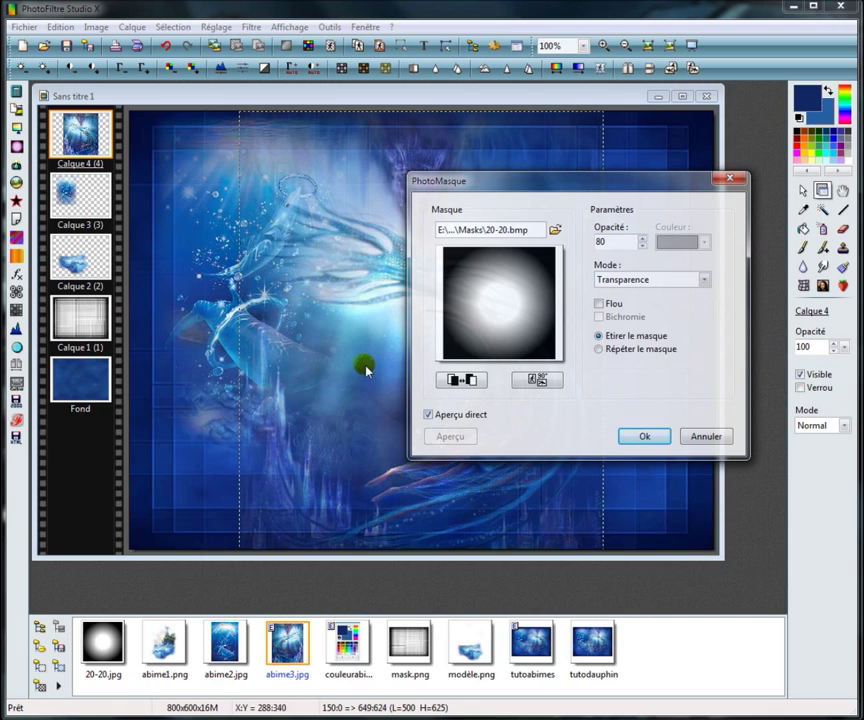
double_click(604, 243)
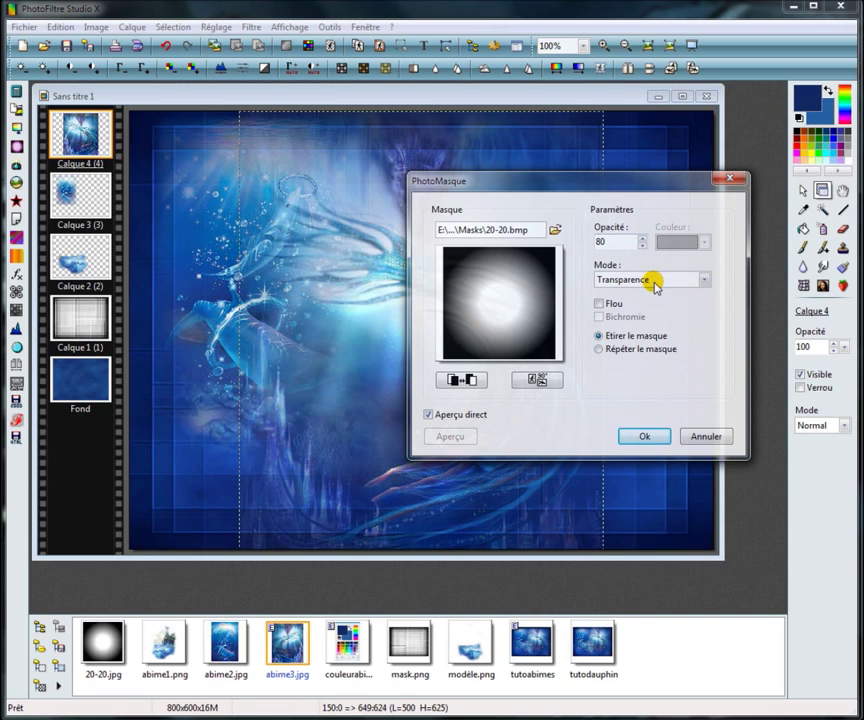
click(645, 437)
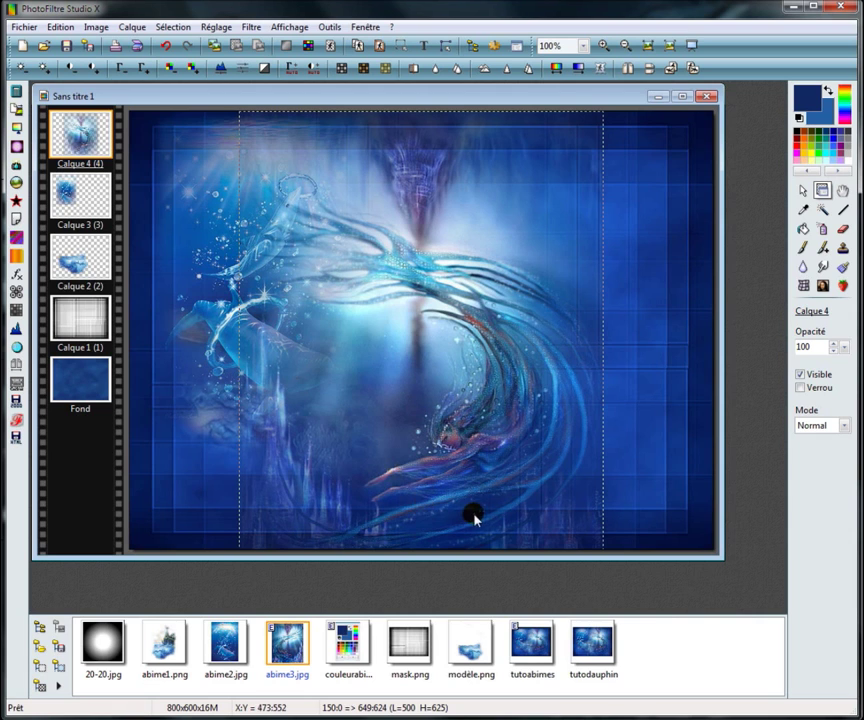
- Move the masked abime3 layer to the right side of the canvas, at about X 266, Y -40
drag(463, 500, 551, 491)
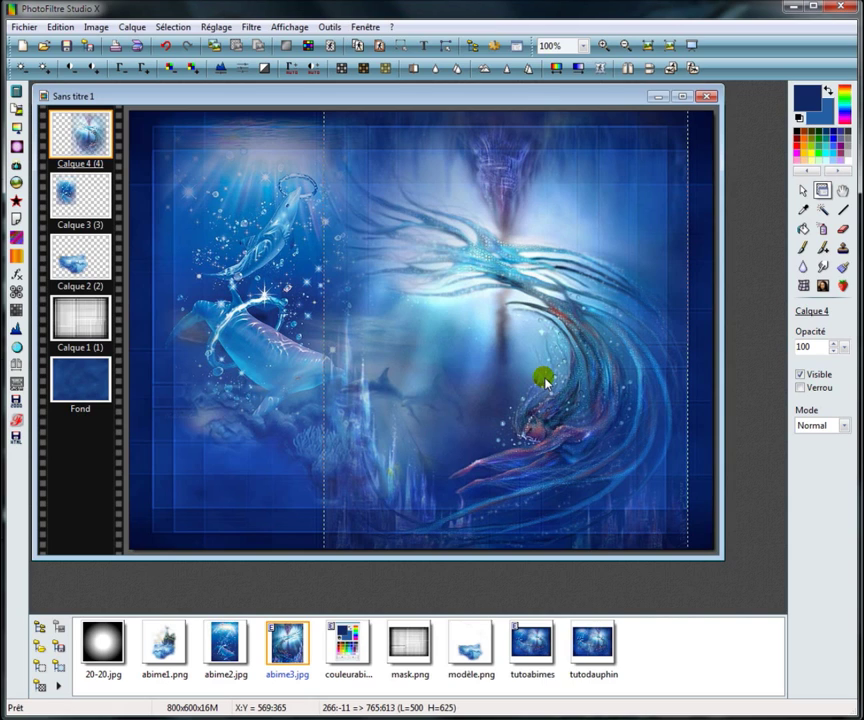
key(Right)
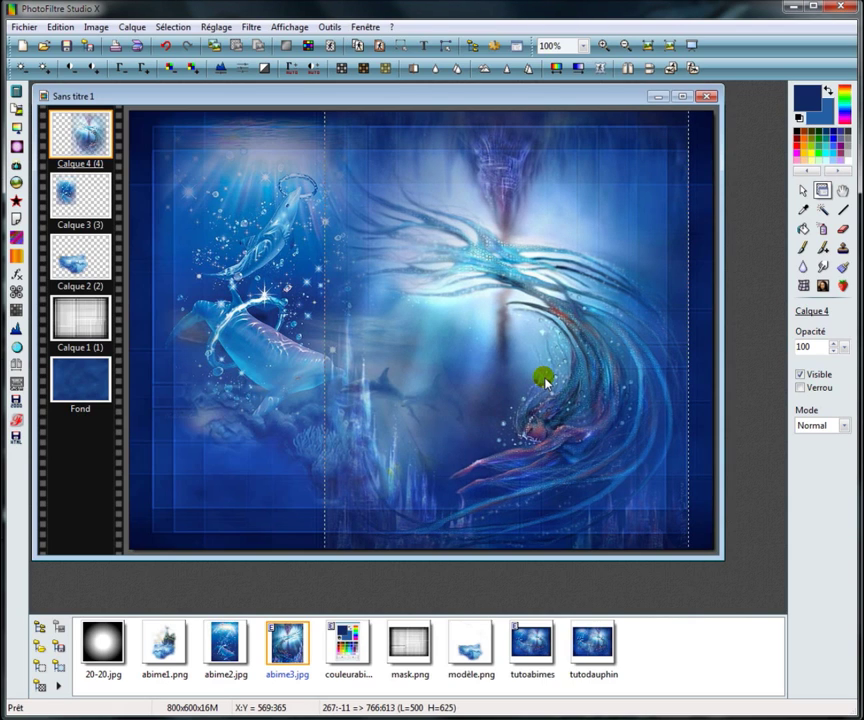
key(Right)
key(Left)
key(Left)
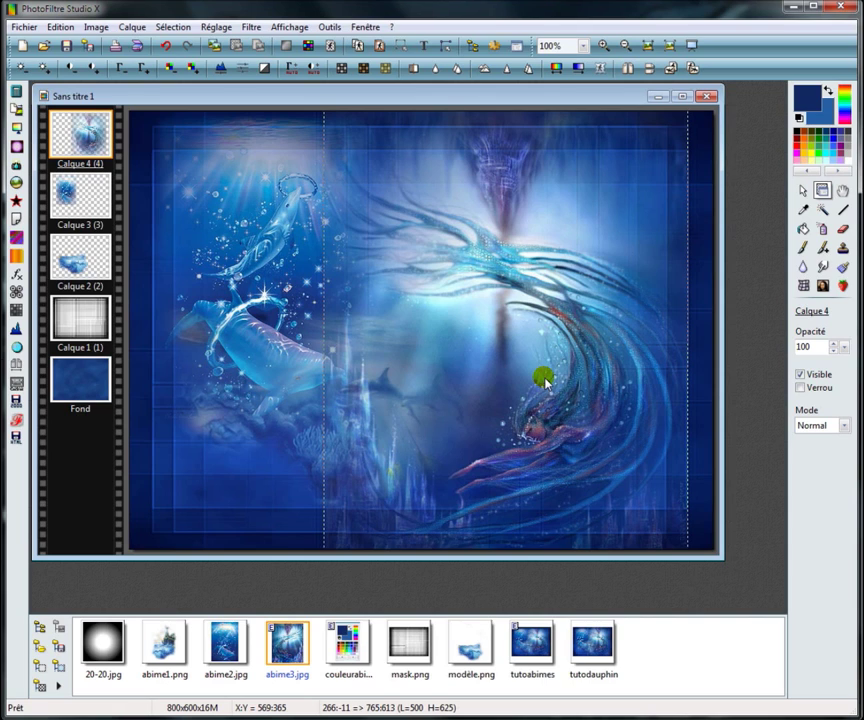
key(Up)
key(Down)
key(Down)
key(Down)
key(Down)
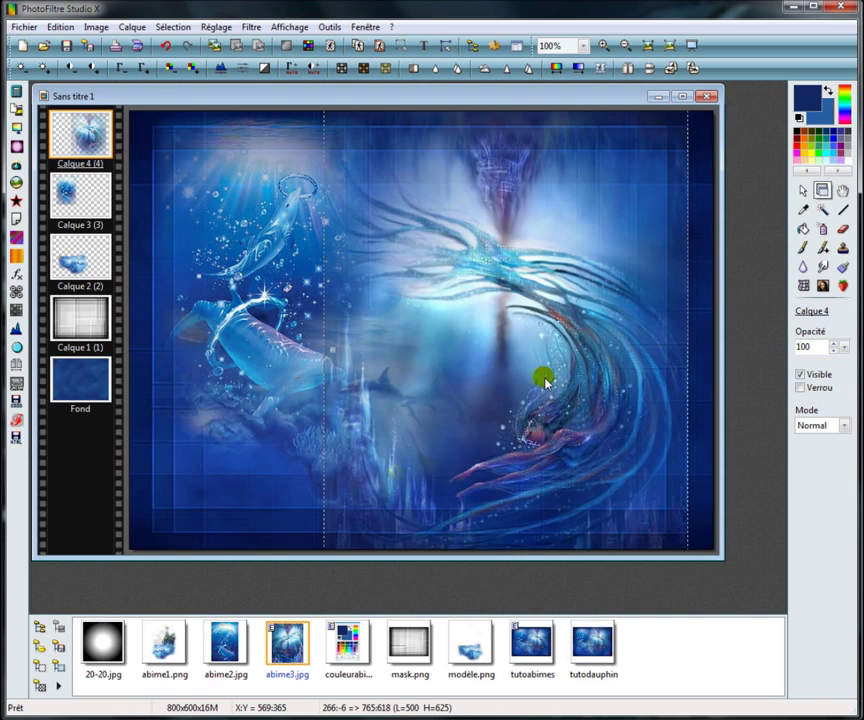
key(Up)
key(Up)
key(Up)
key(Up)
key(Up)
key(Up)
key(Up)
key(Up)
key(Up)
key(Up)
key(Up)
key(Up)
key(Up)
key(Up)
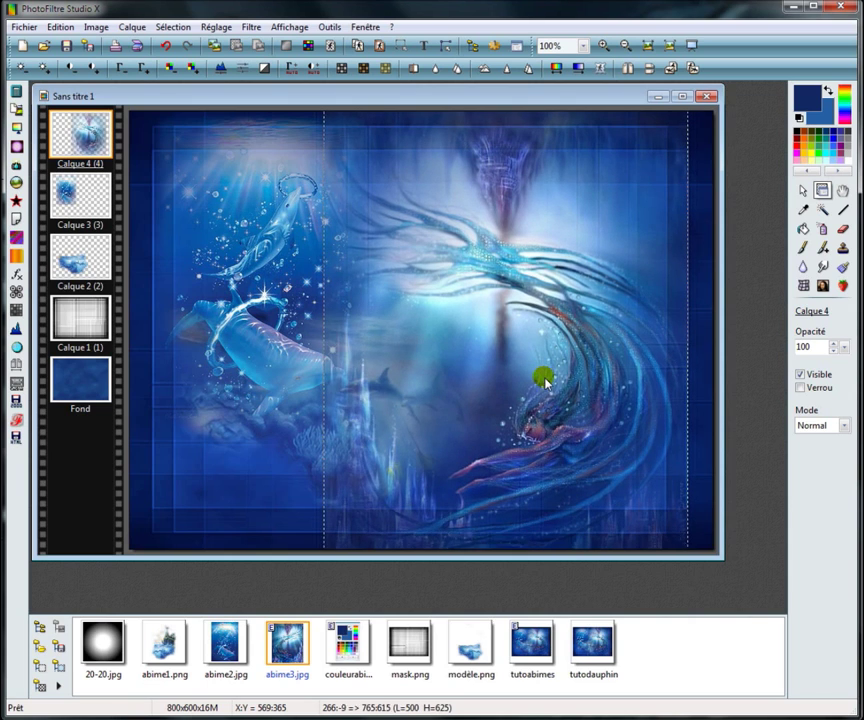
key(Up)
key(Up)
key(Up)
key(Up)
key(Up)
key(Up)
key(Up)
key(Up)
key(Up)
key(Up)
key(Up)
key(Up)
key(Up)
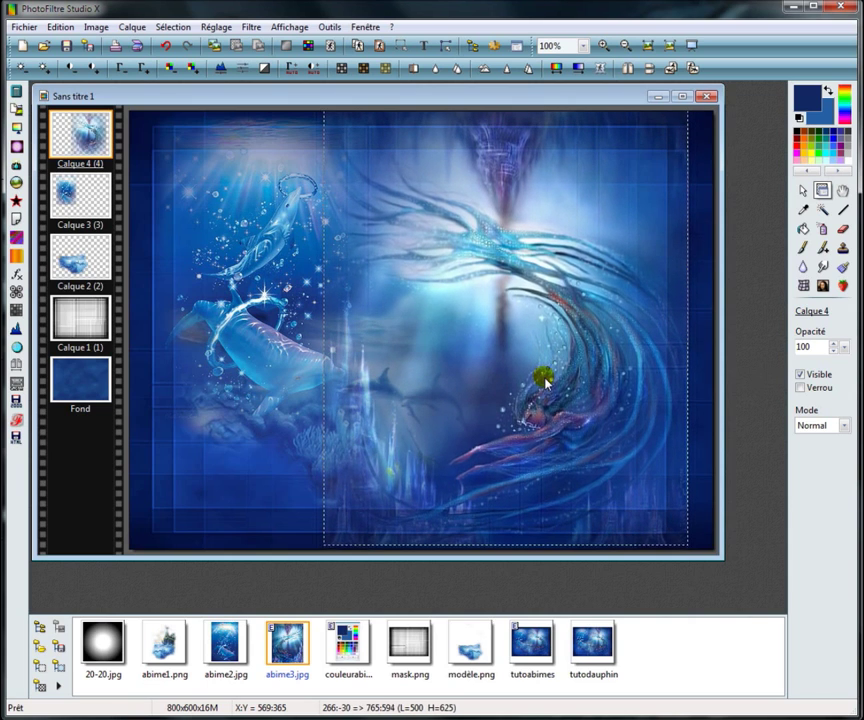
key(Up)
key(Up)
key(Up)
key(Up)
key(Up)
key(Up)
key(Up)
key(Up)
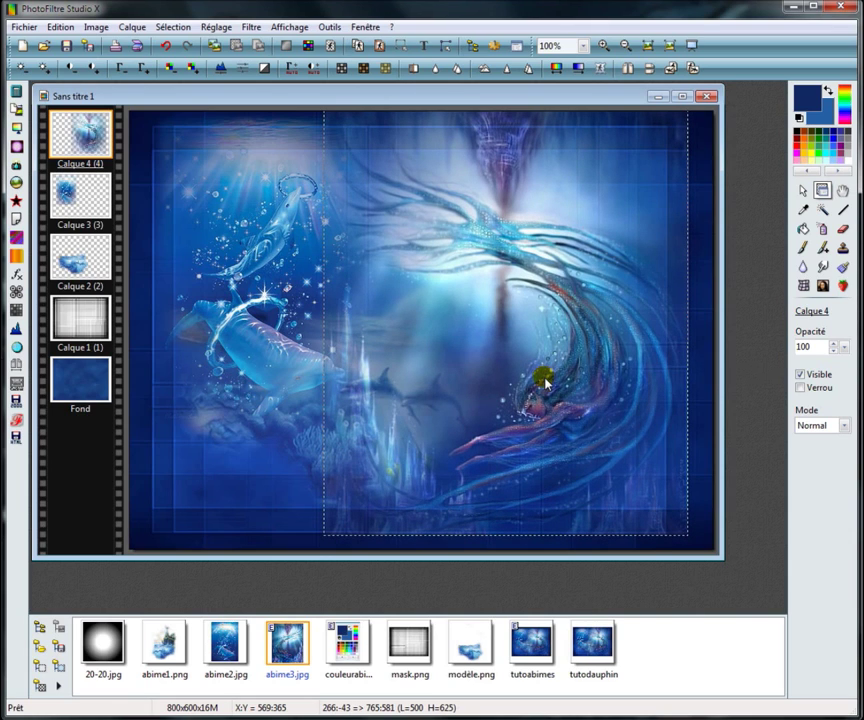
key(Down)
key(Down)
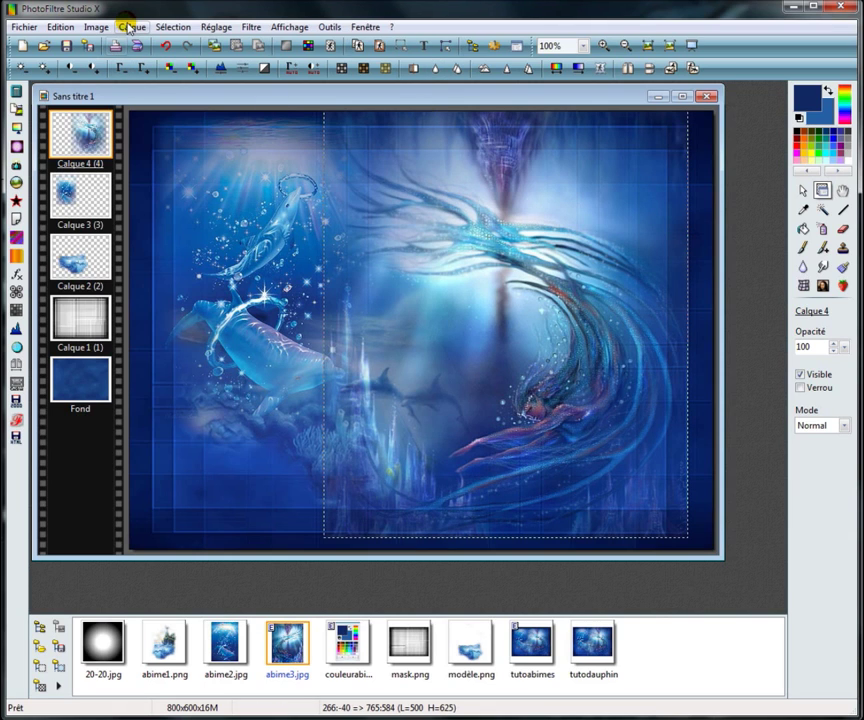
- Apply a 10-pixel Contour progressif to the abime3 layer's edges and place the abime2 layer (Calque 3) above it
click(128, 27)
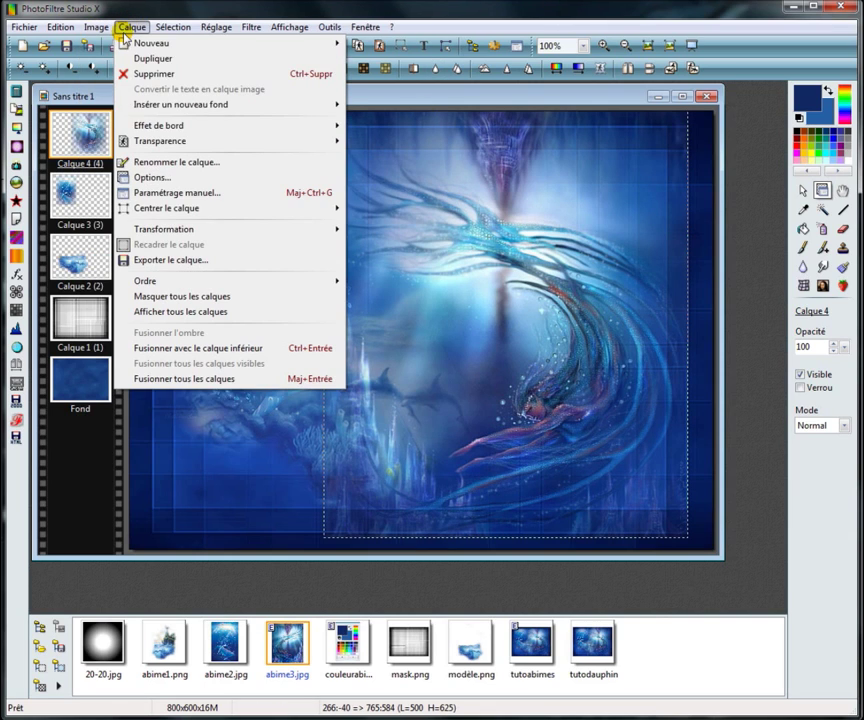
mouse_move(120, 125)
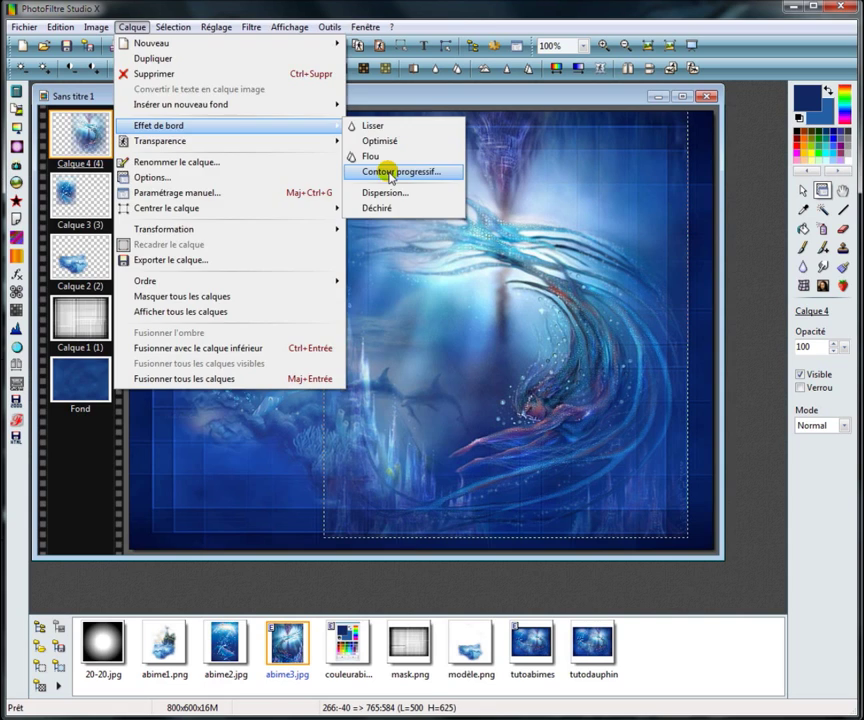
click(386, 171)
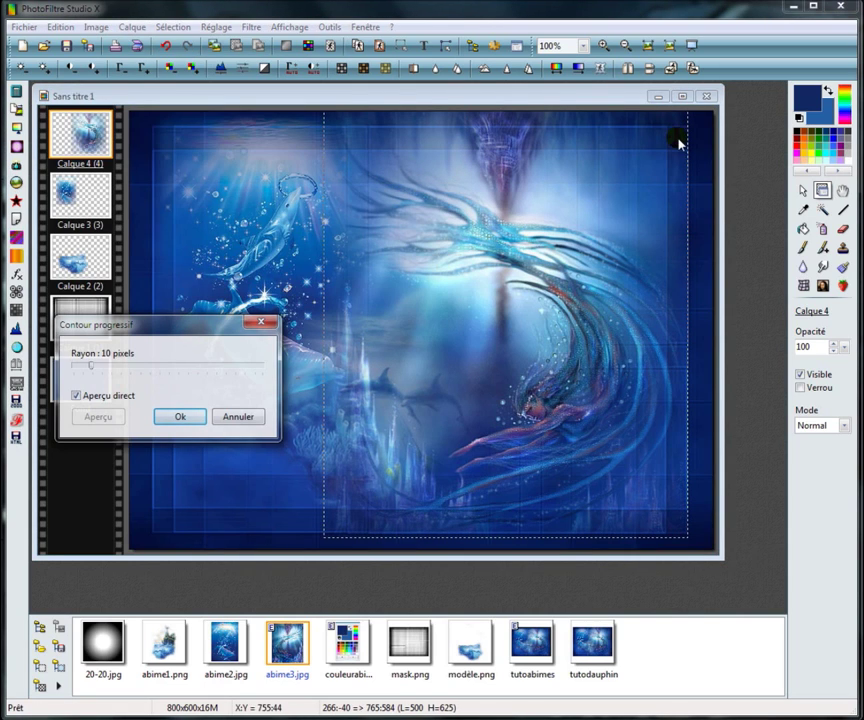
click(185, 417)
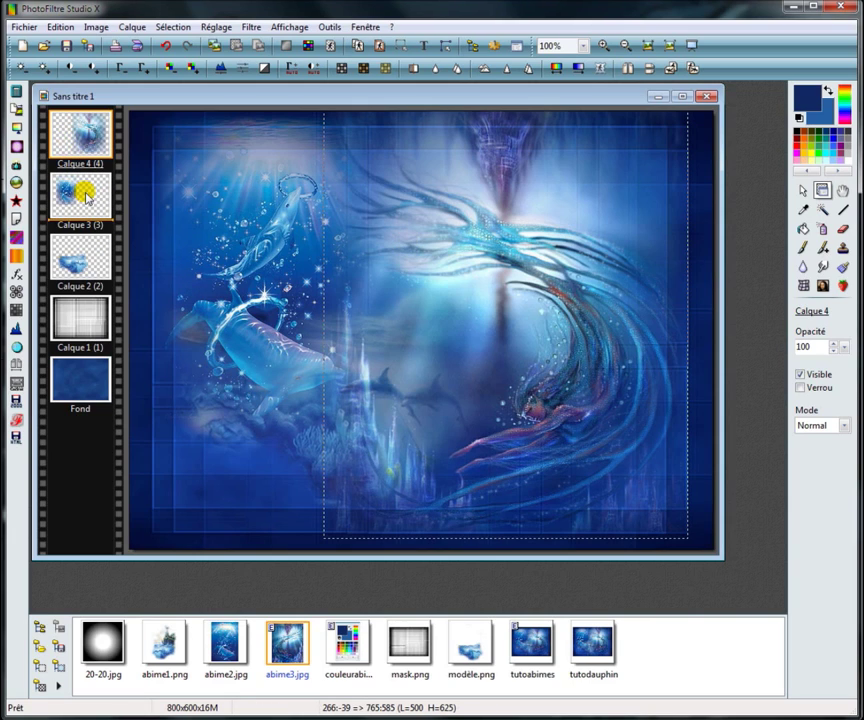
drag(86, 199, 58, 128)
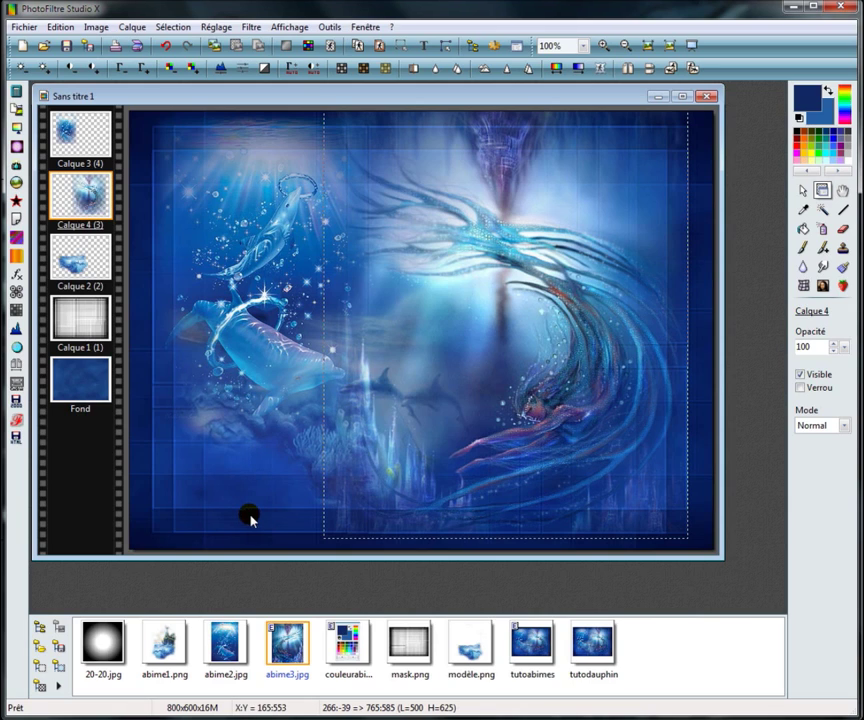
- Erase the parts of the abime3 layer covering the two small dolphins with a soft round eraser of size 3 at low pressure
click(106, 250)
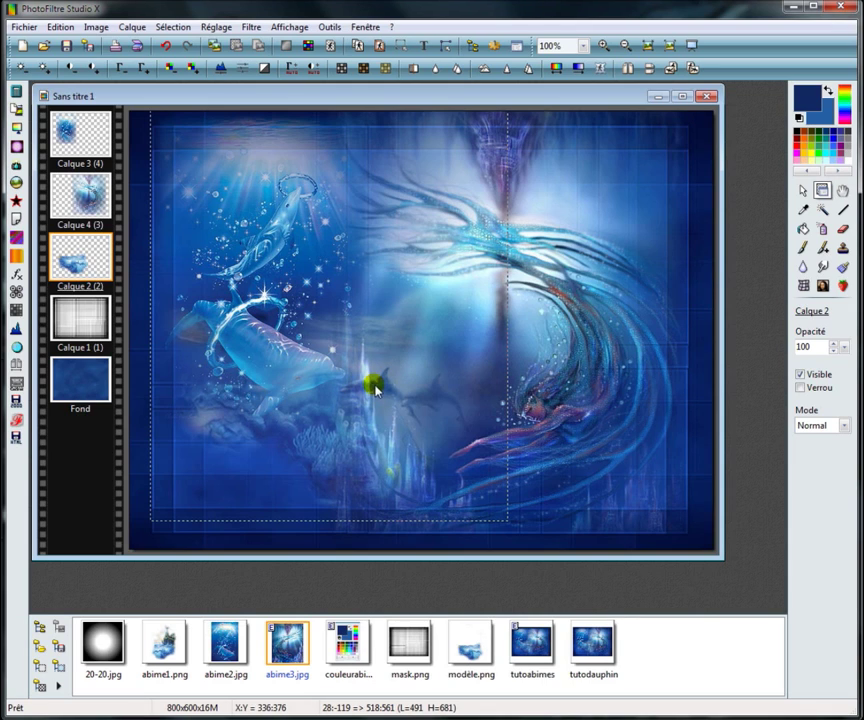
click(99, 208)
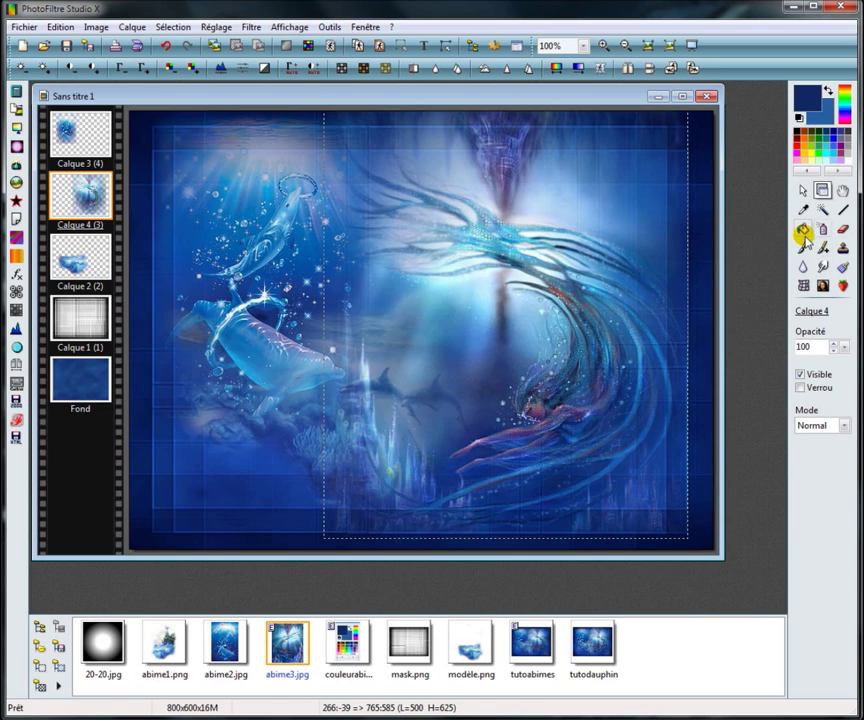
click(843, 228)
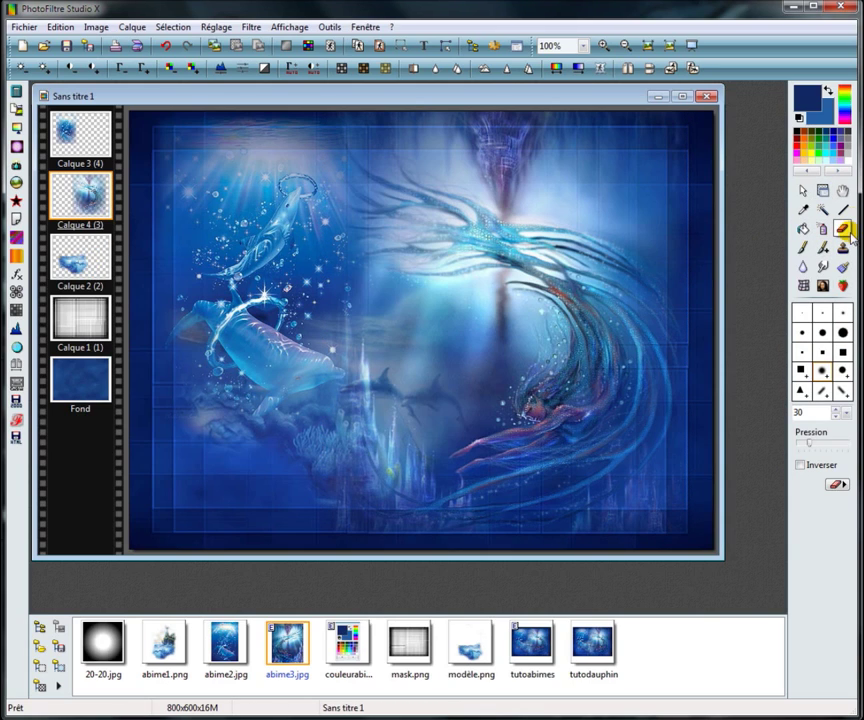
click(845, 412)
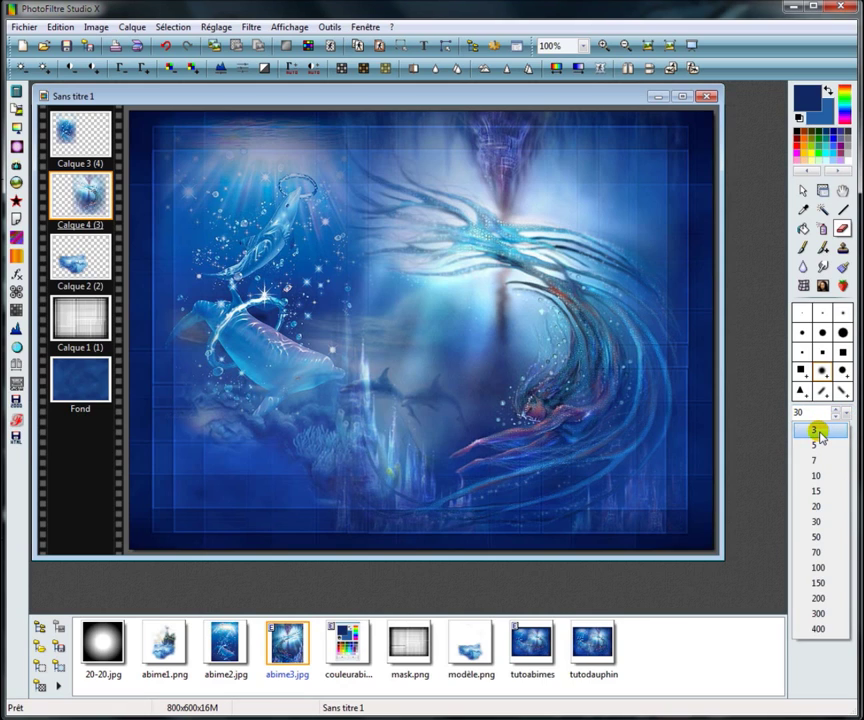
click(817, 432)
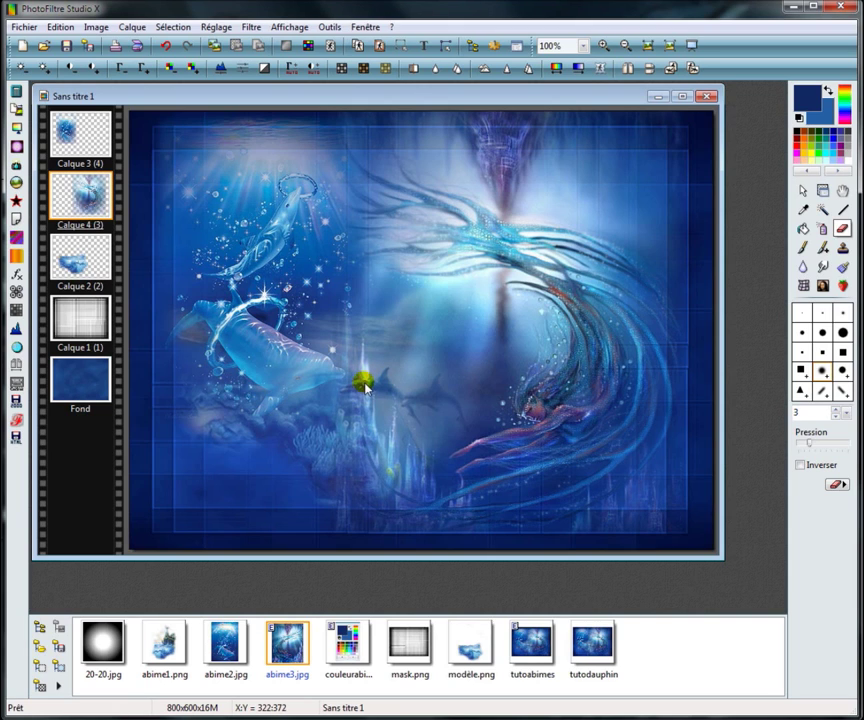
scroll(390, 352, up, 1)
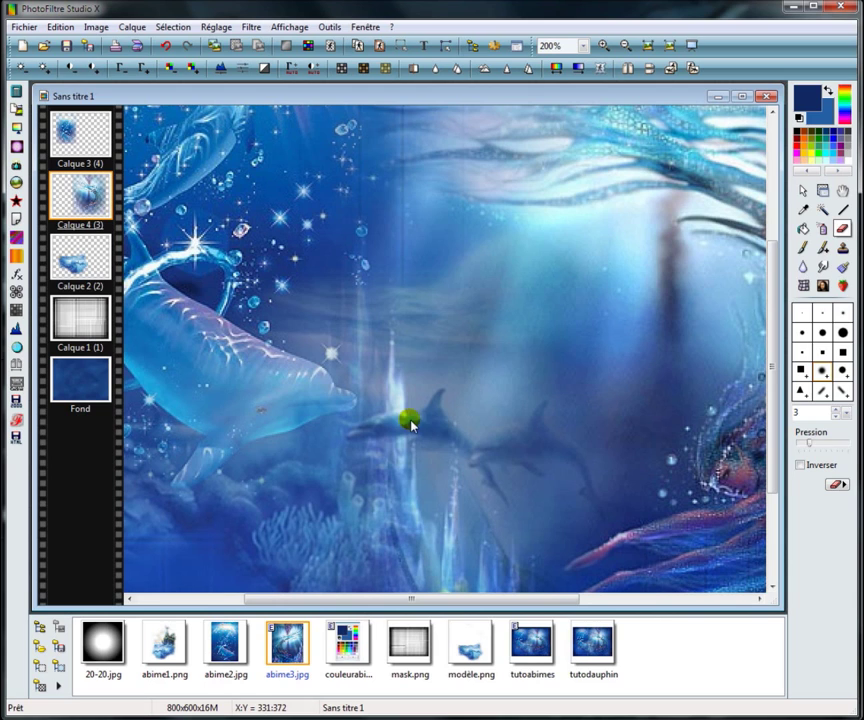
scroll(428, 447, down, 2)
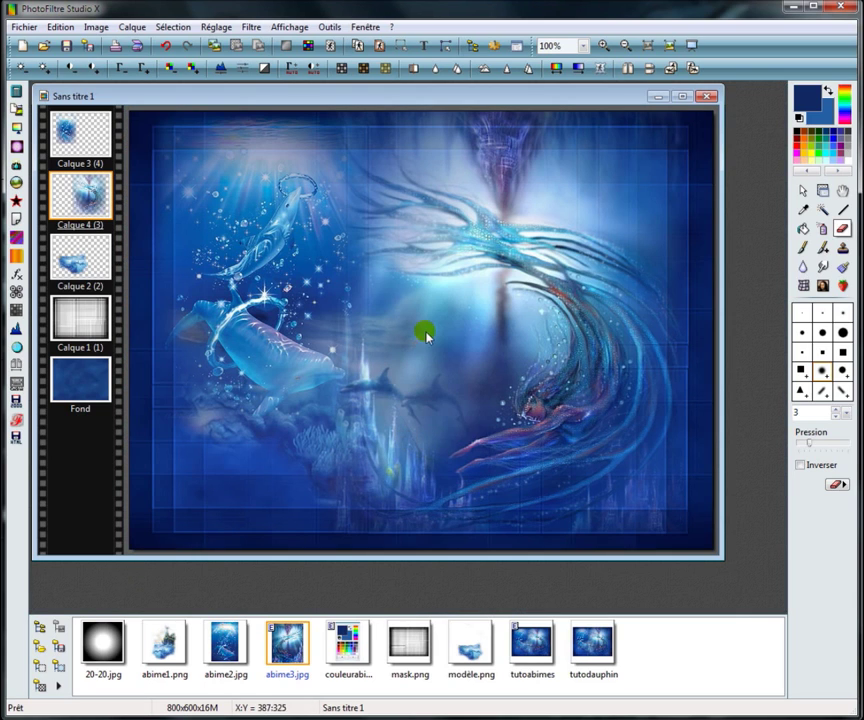
click(800, 191)
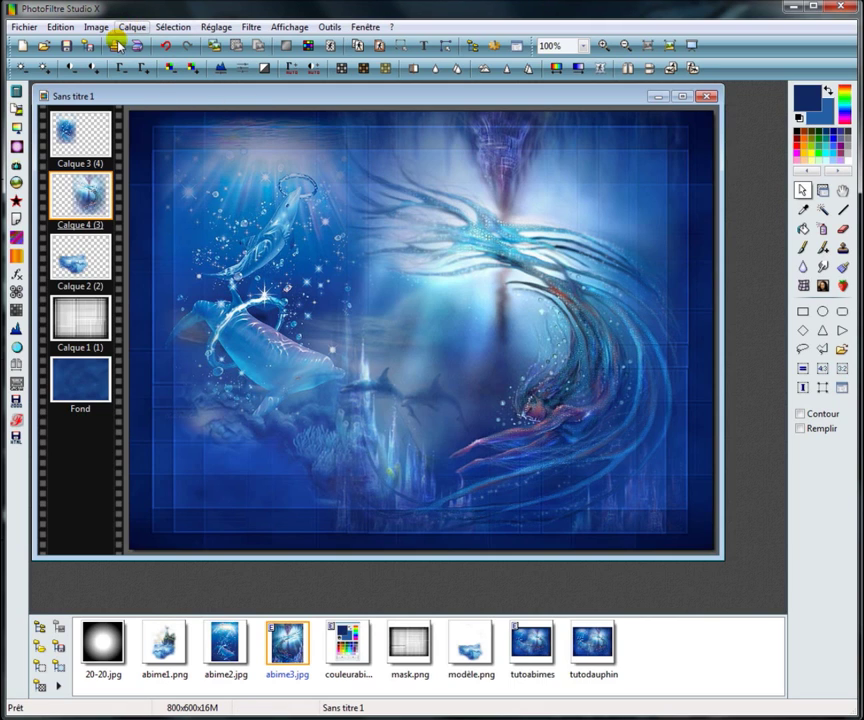
- Save the composition as tutoabimes4 in PhotoFiltre (*.pfi) format in the 22 - Abimes folder, with compression
right_click(161, 97)
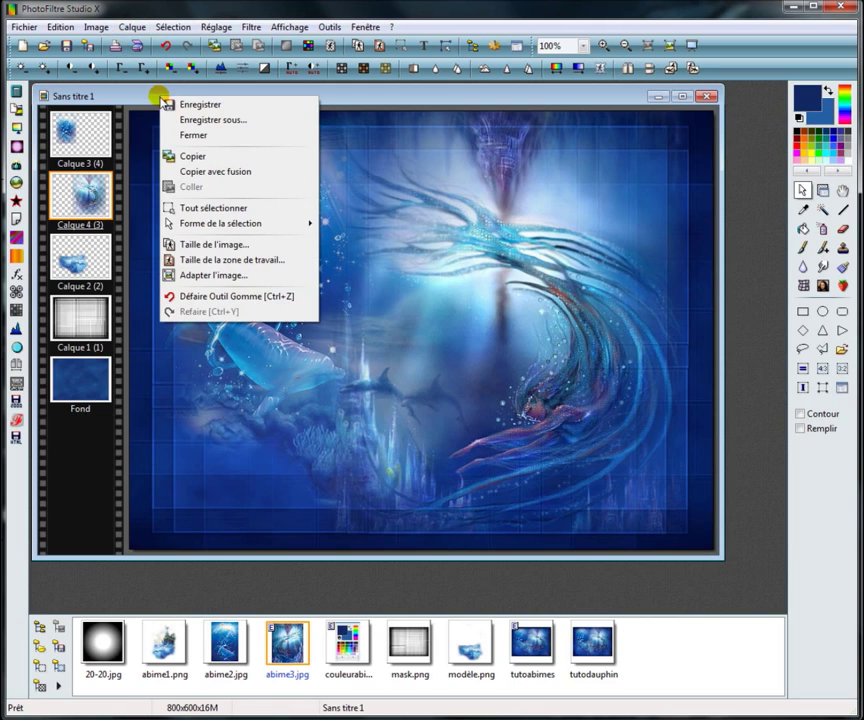
click(219, 121)
double_click(326, 212)
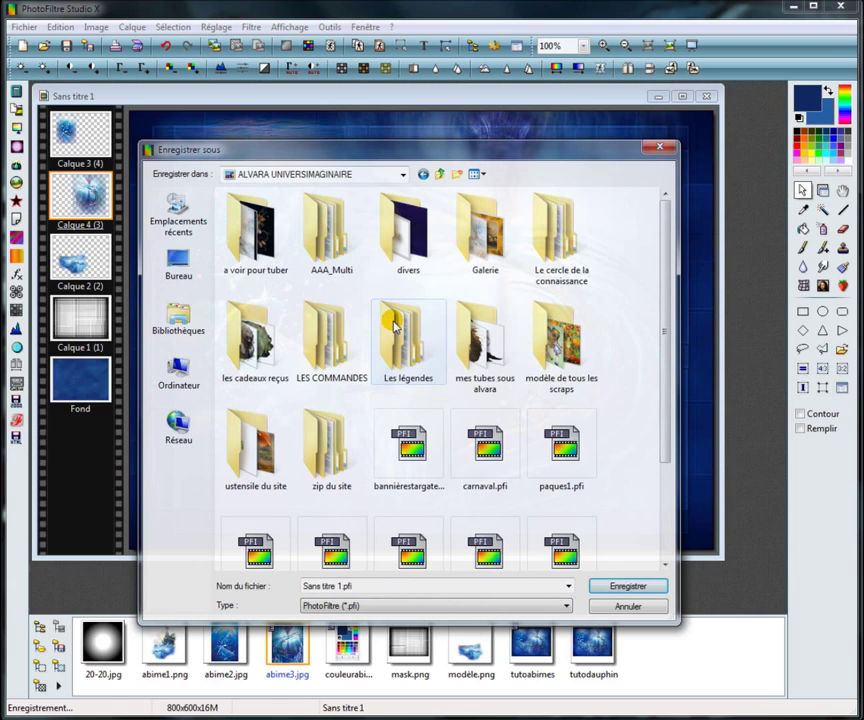
double_click(558, 240)
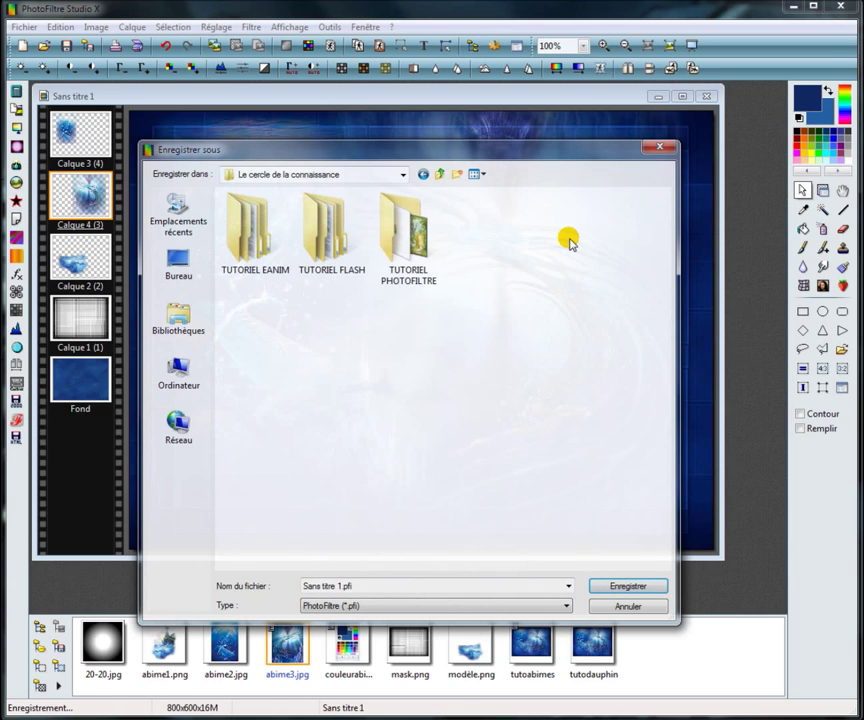
double_click(406, 262)
click(257, 531)
double_click(257, 531)
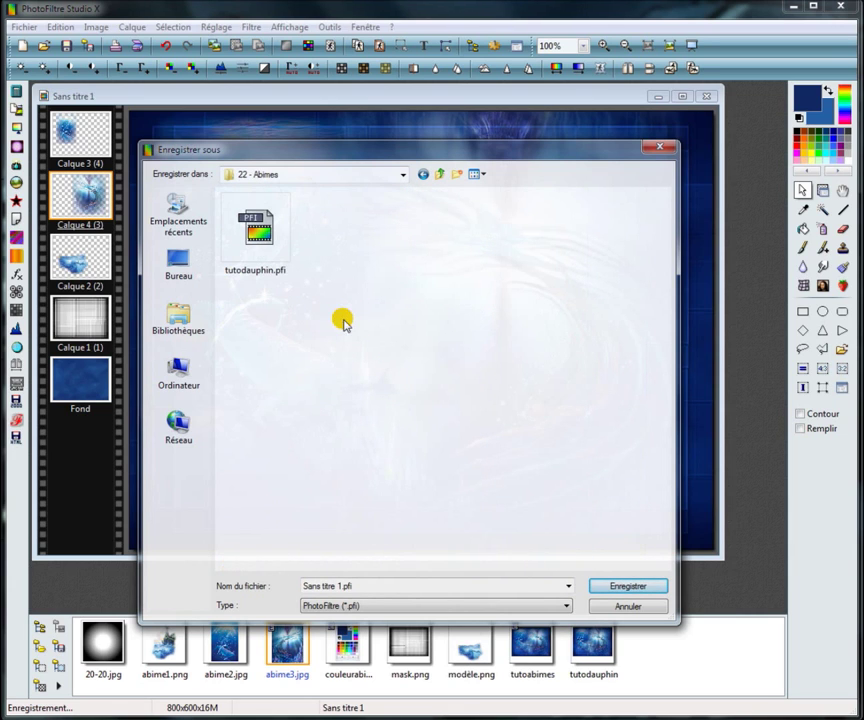
click(355, 590)
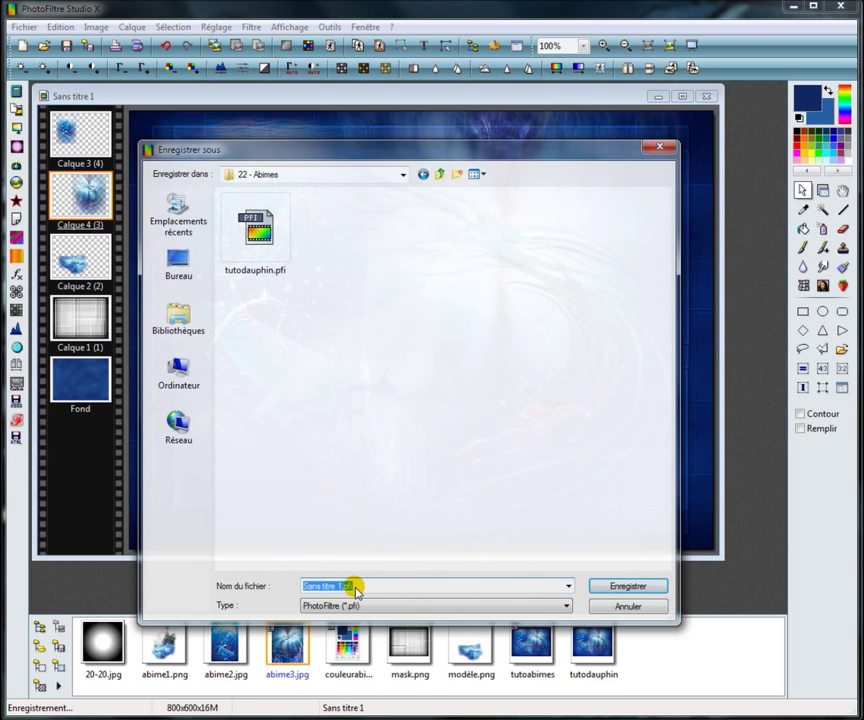
text(tutoa)
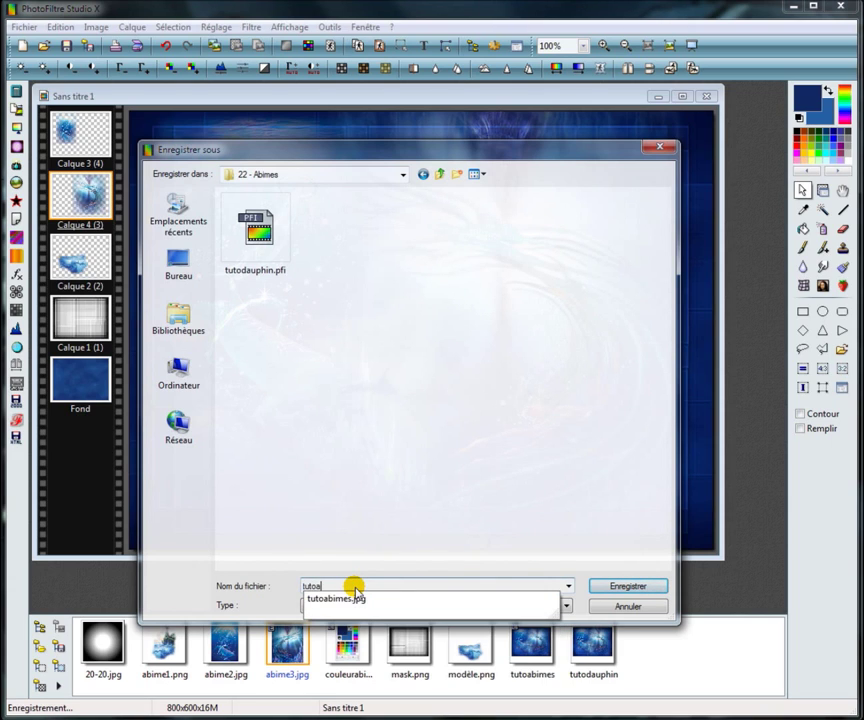
text(bimes4)
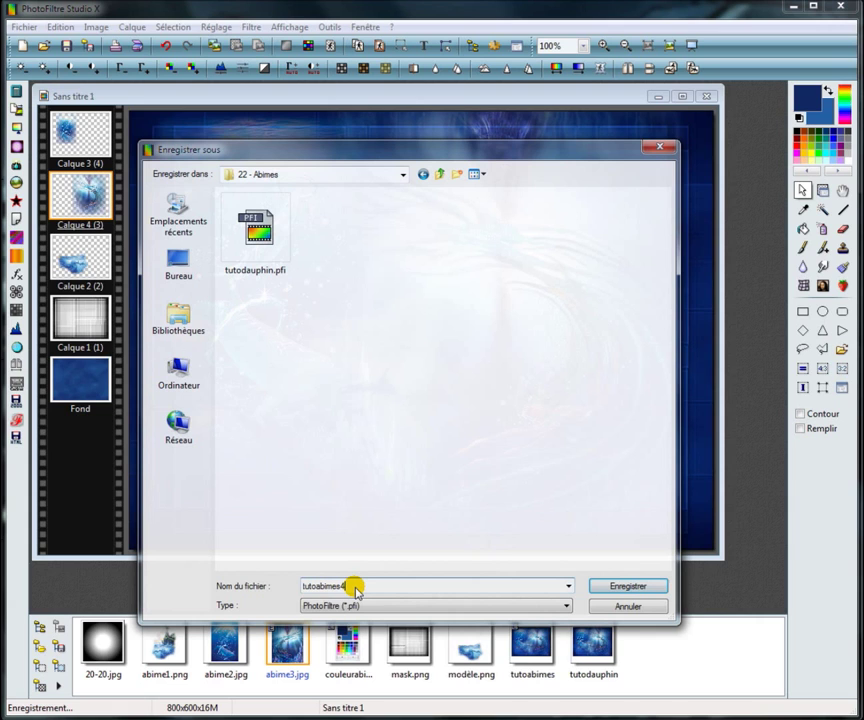
key(Return)
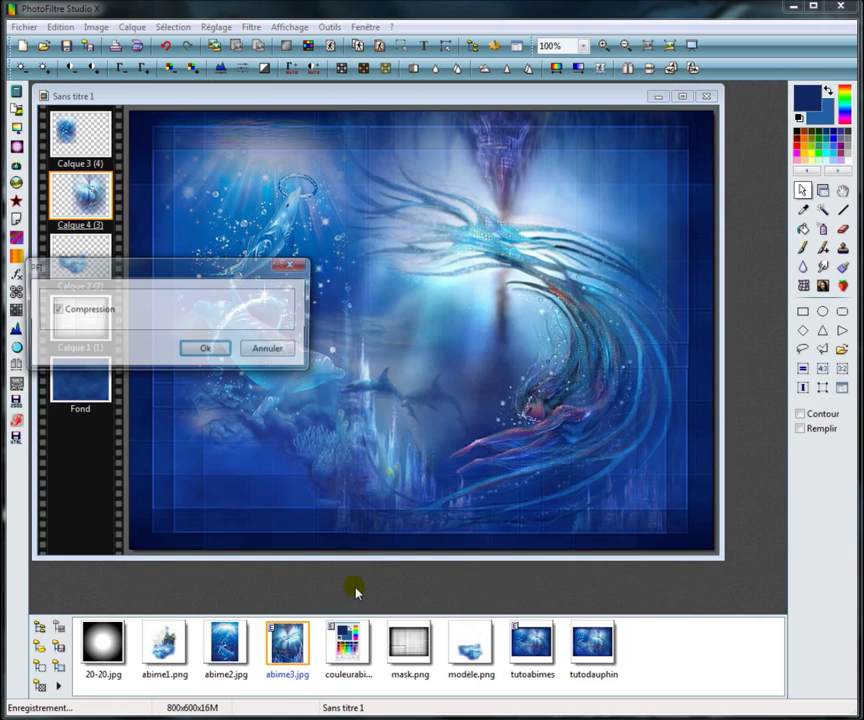
key(Return)
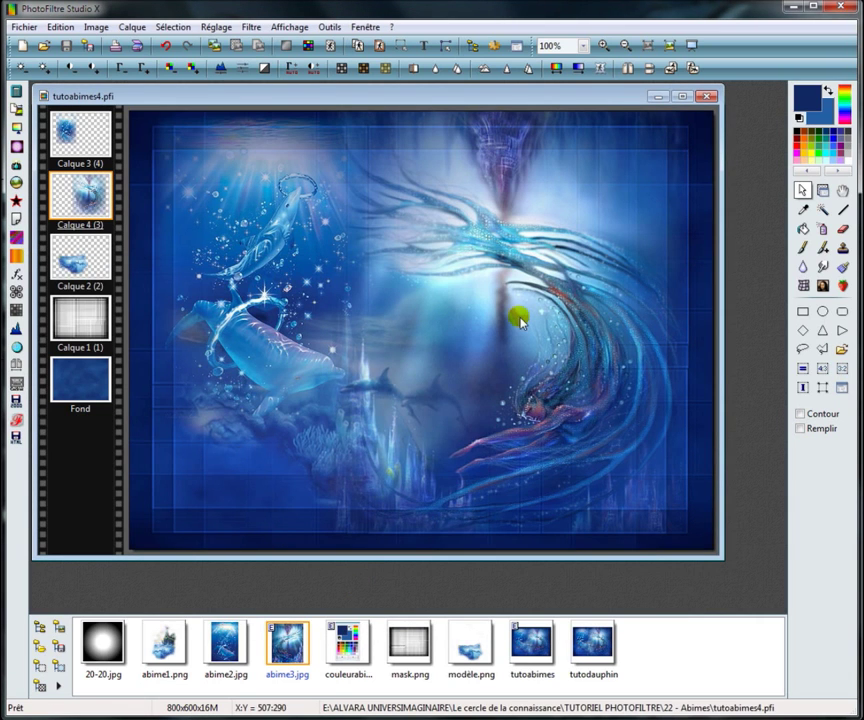
- Merge all layers and apply the xero Porcelain filter with softness 50, strength 50, red 0, green 0 and blue 50
click(129, 26)
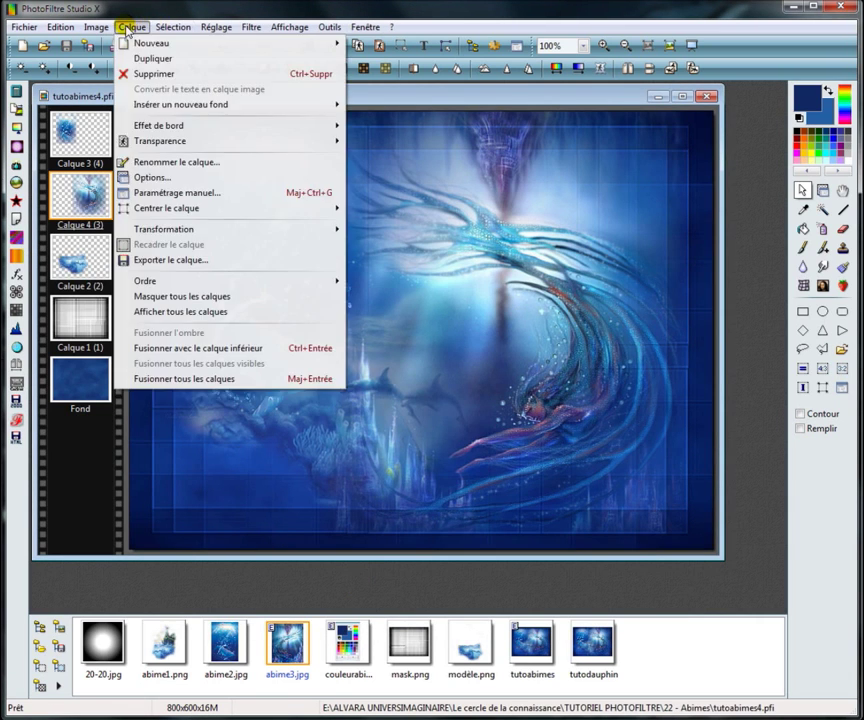
click(197, 380)
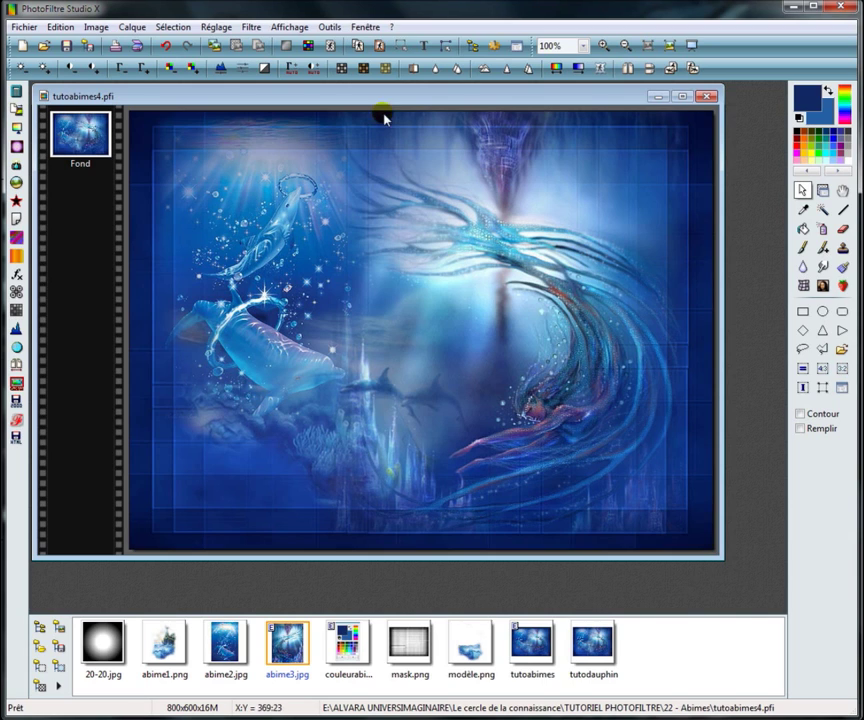
click(253, 28)
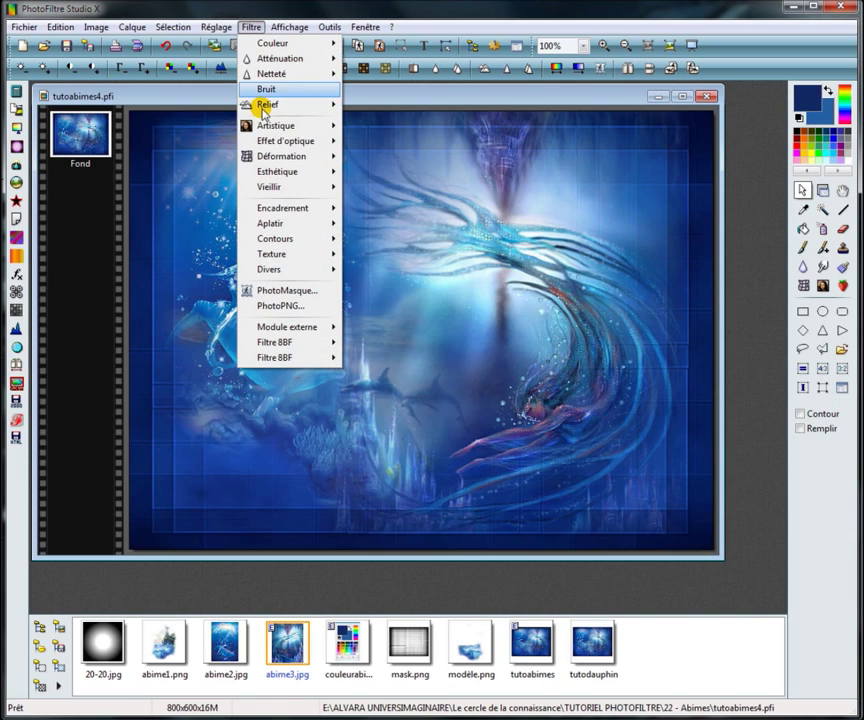
mouse_move(290, 362)
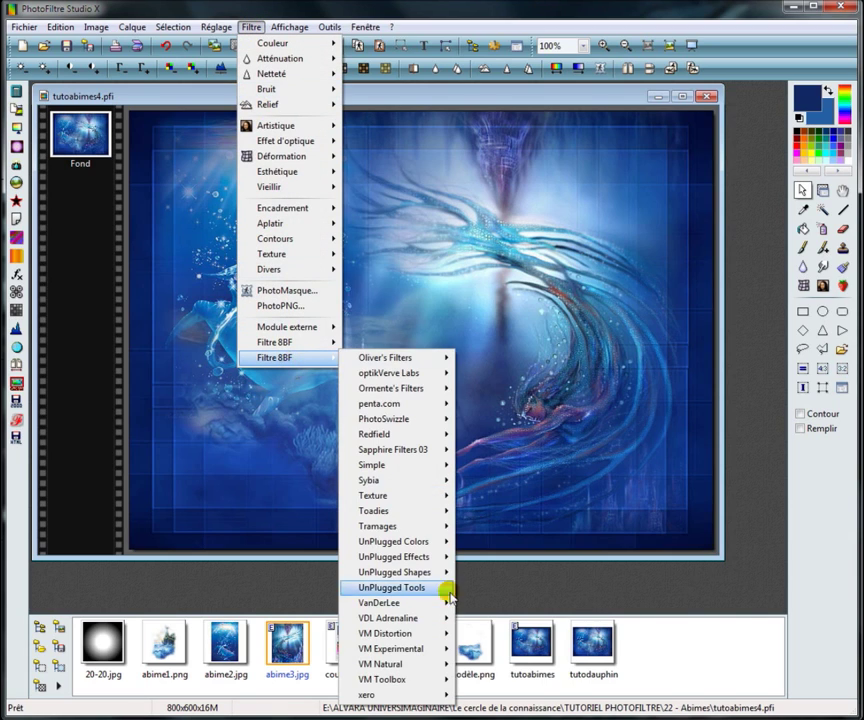
mouse_move(383, 697)
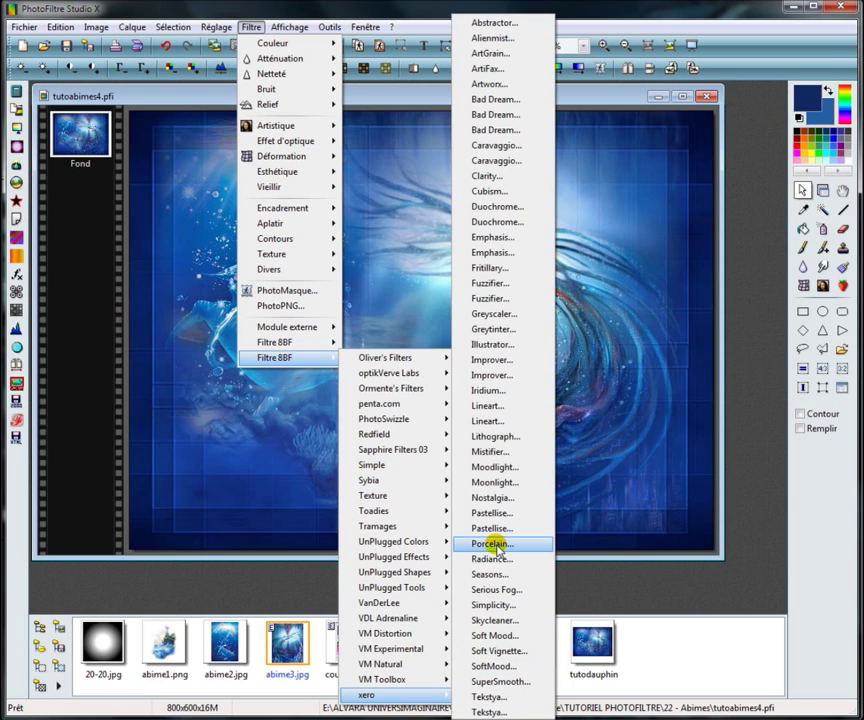
click(494, 544)
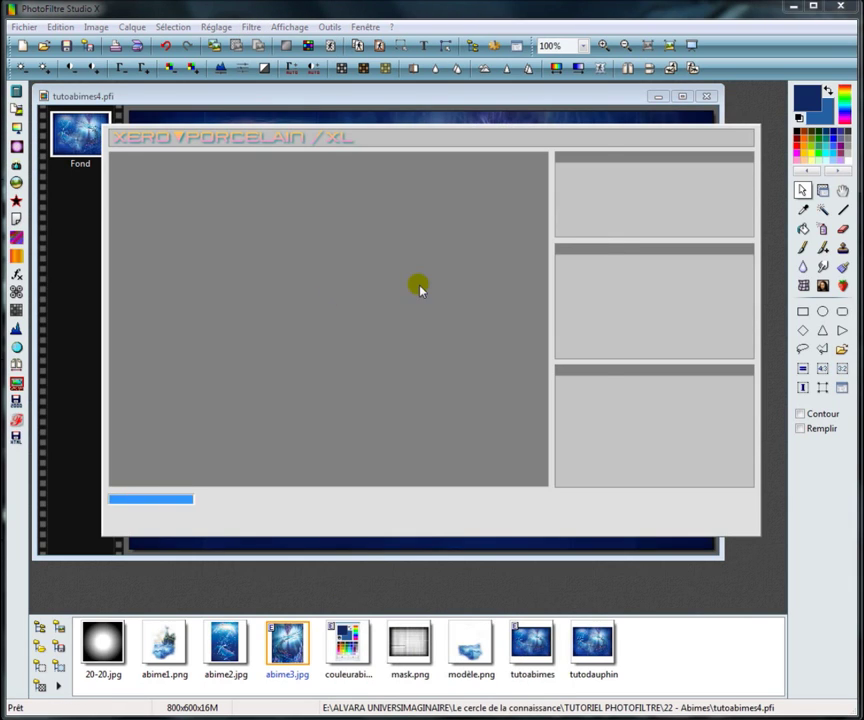
drag(695, 327, 677, 329)
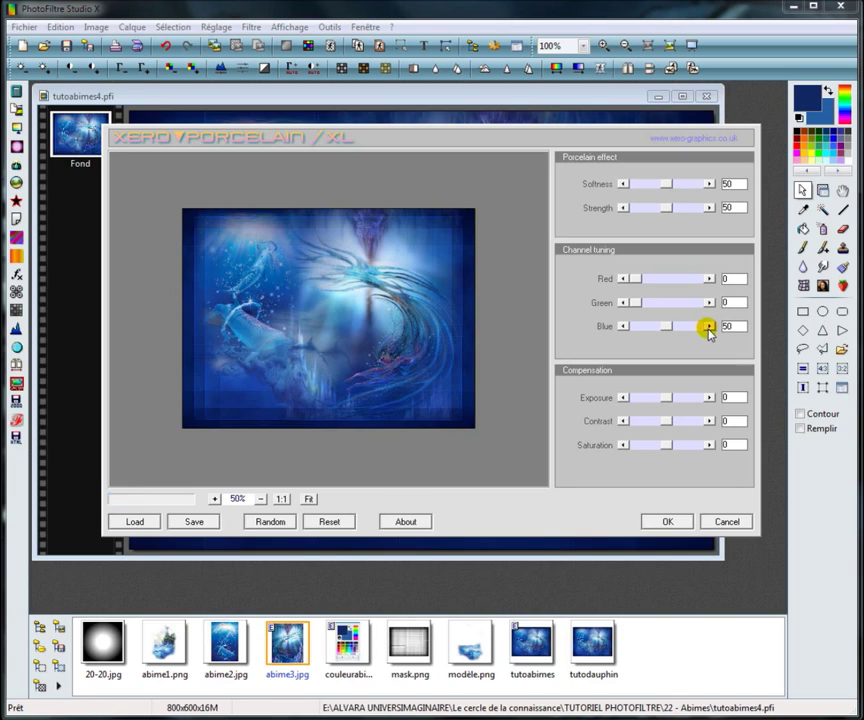
click(676, 521)
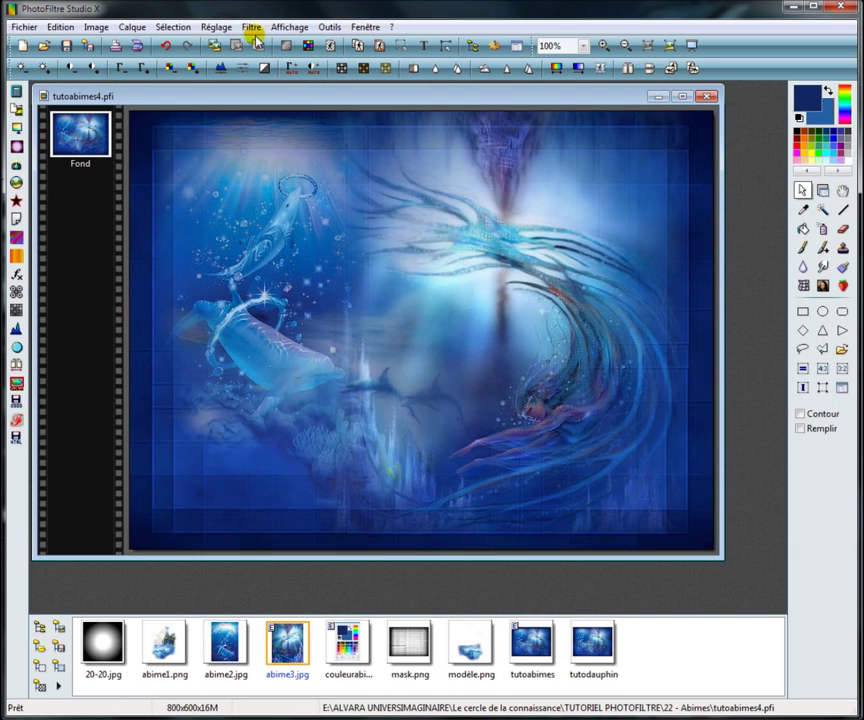
- Select the whole image and add a black contour 40 wide at 100% opacity, without fill
click(173, 28)
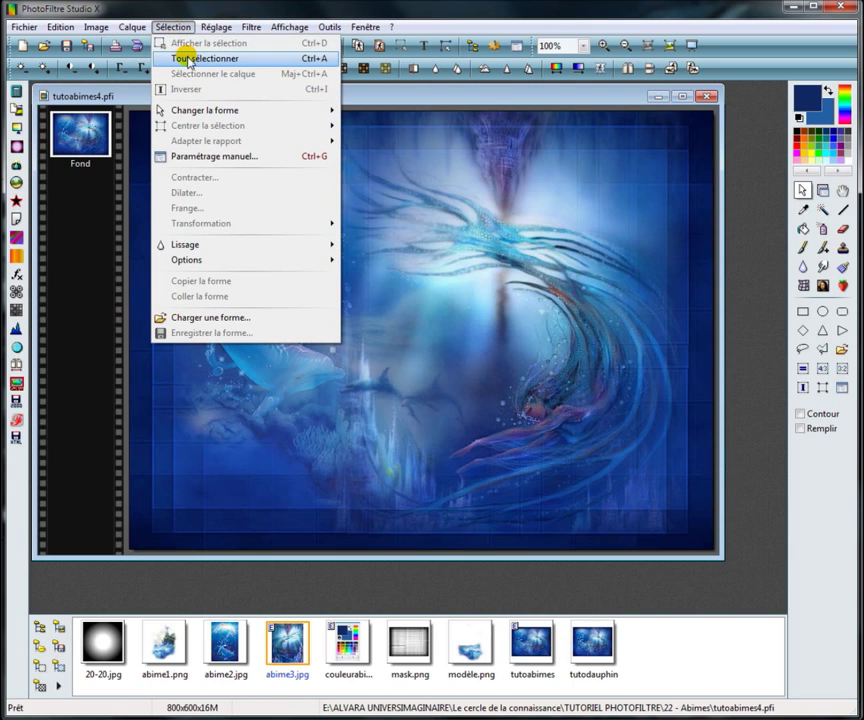
click(190, 60)
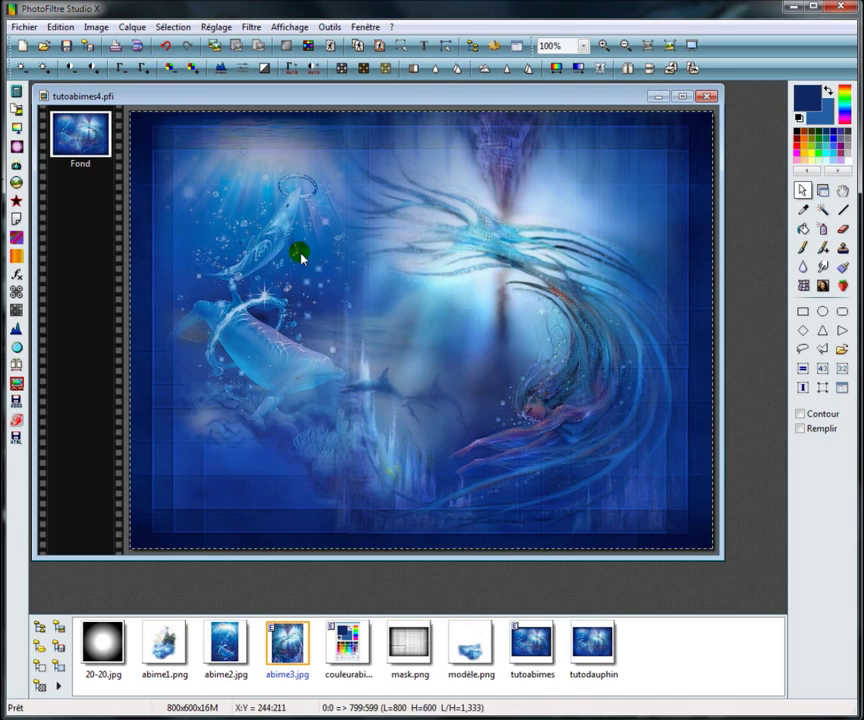
click(63, 25)
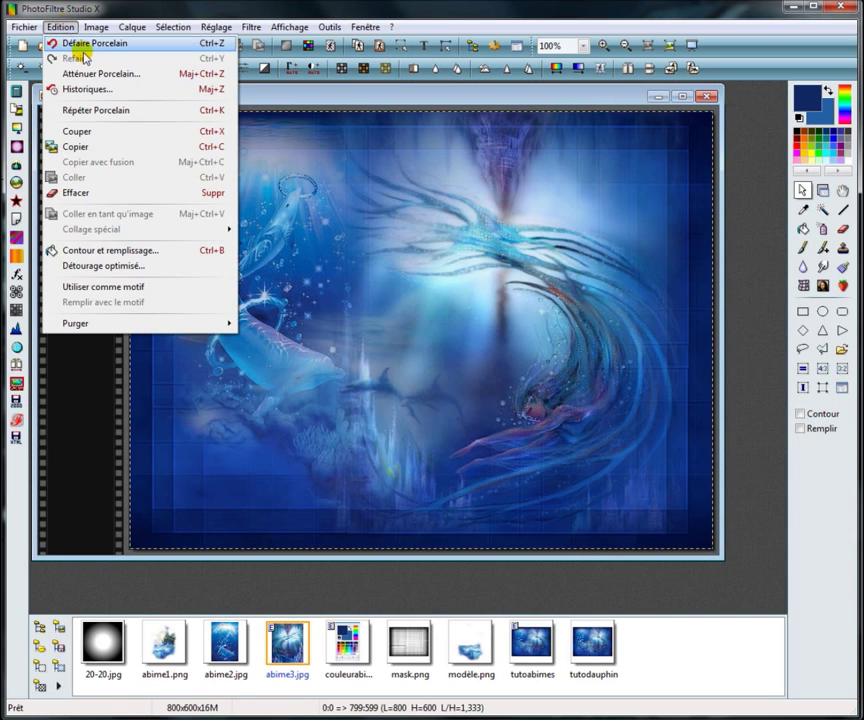
click(143, 252)
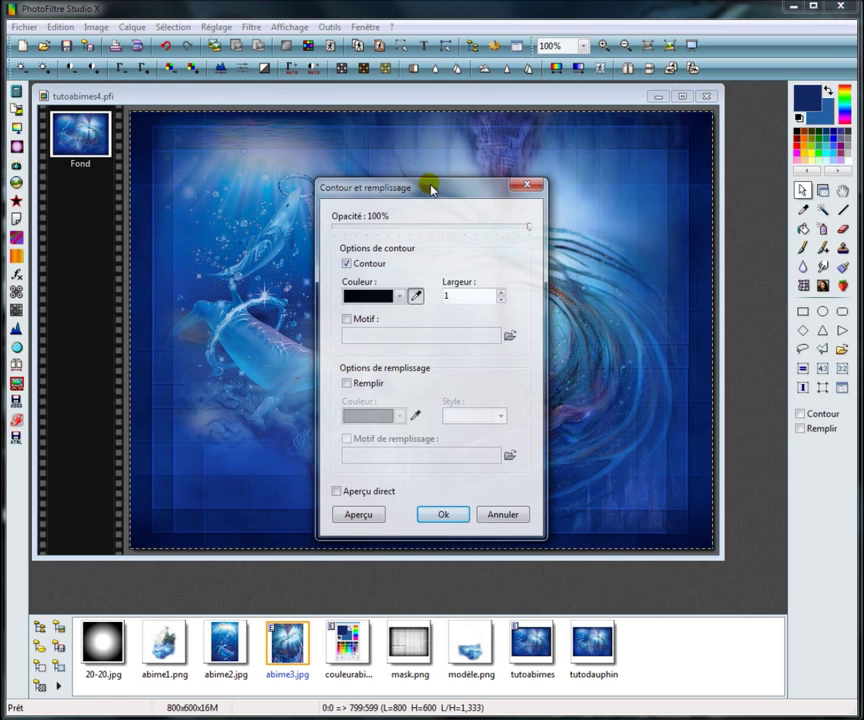
drag(428, 187, 338, 165)
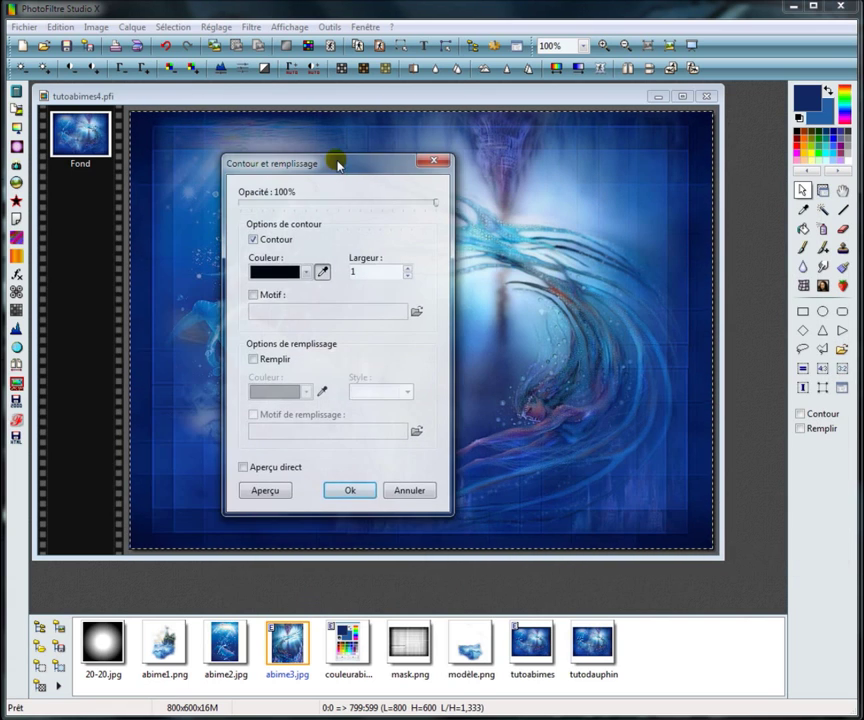
double_click(372, 271)
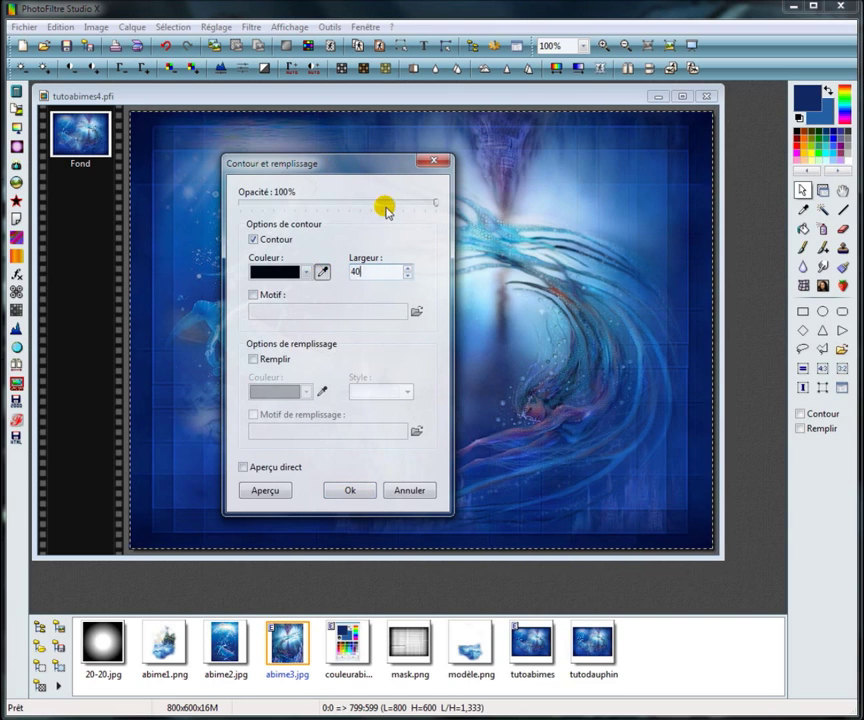
click(243, 467)
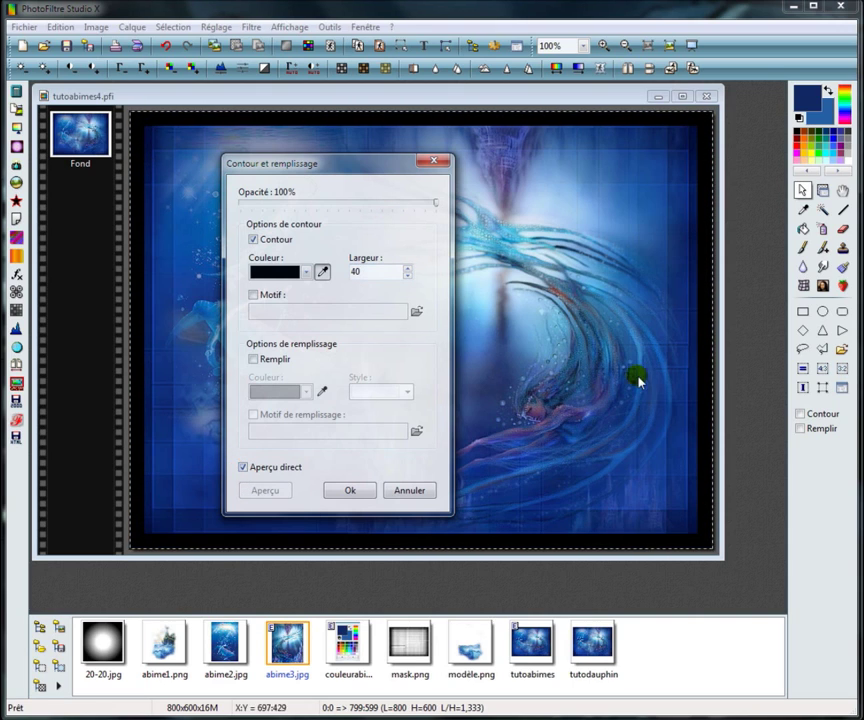
click(350, 490)
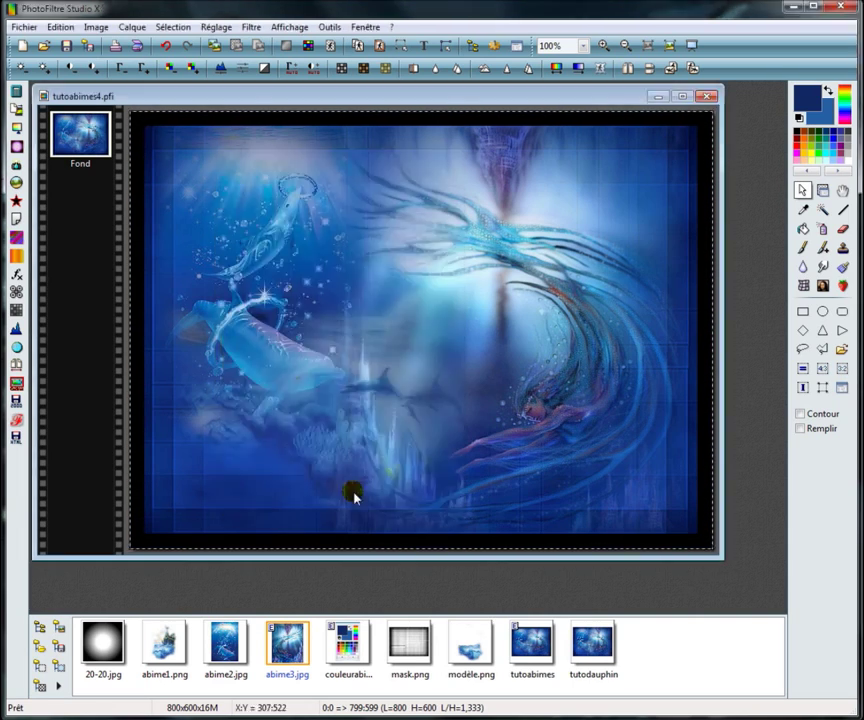
- Hide the full-image selection and select the black border with the magic wand at tolerance 30
click(172, 26)
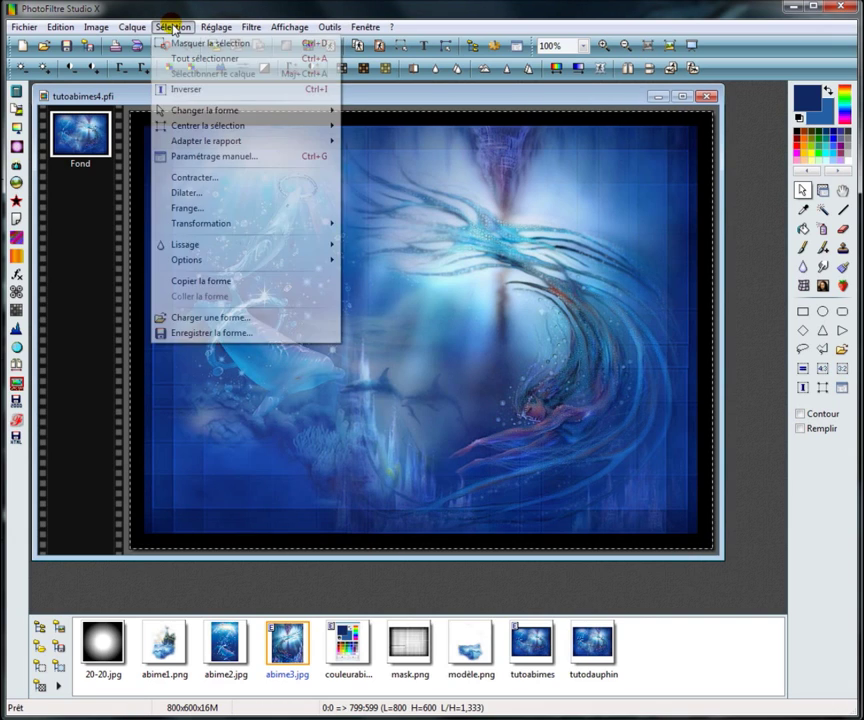
click(202, 44)
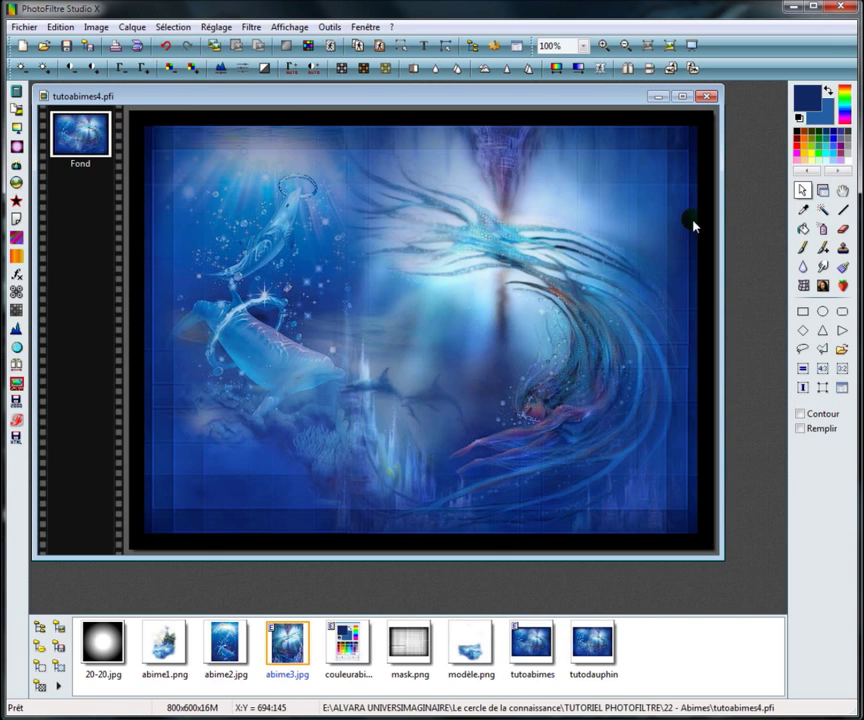
click(805, 211)
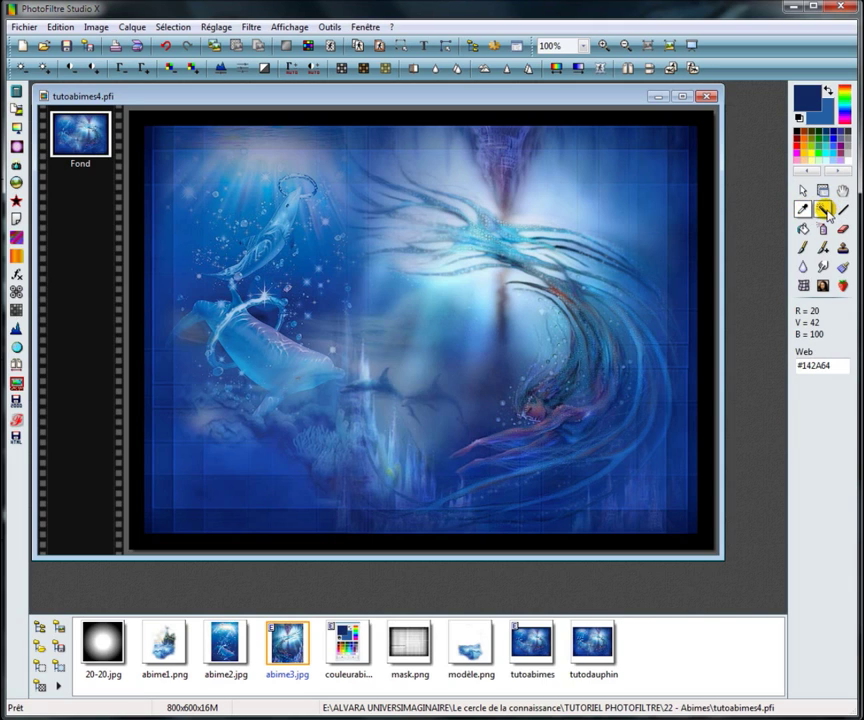
click(822, 209)
click(713, 125)
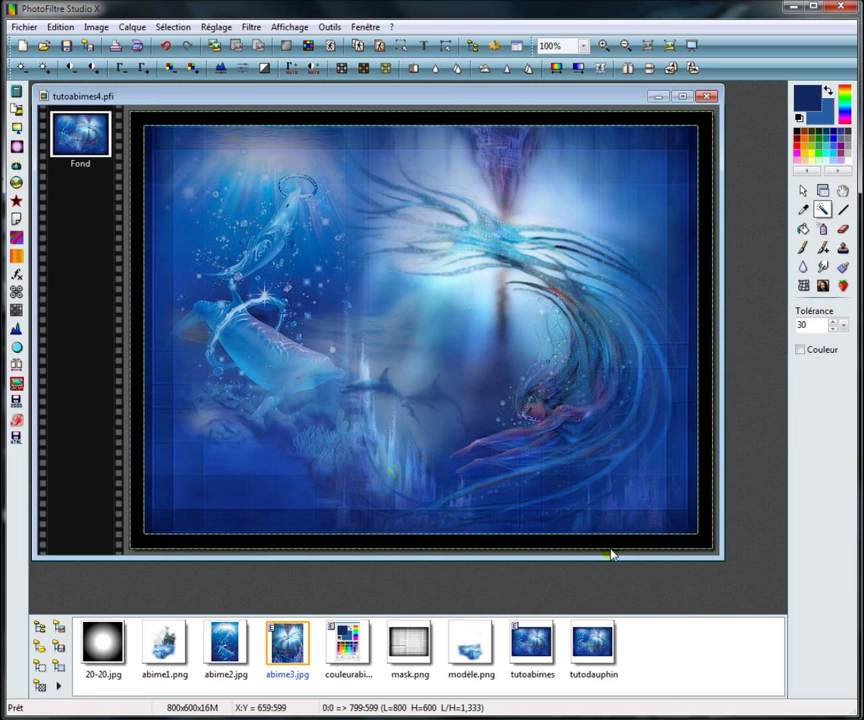
- Apply MuRa's Filter Meister Cloud to the selected border with FG colour RGB 20, 42, 100 and BG colour RGB 37, 96, 164
click(253, 27)
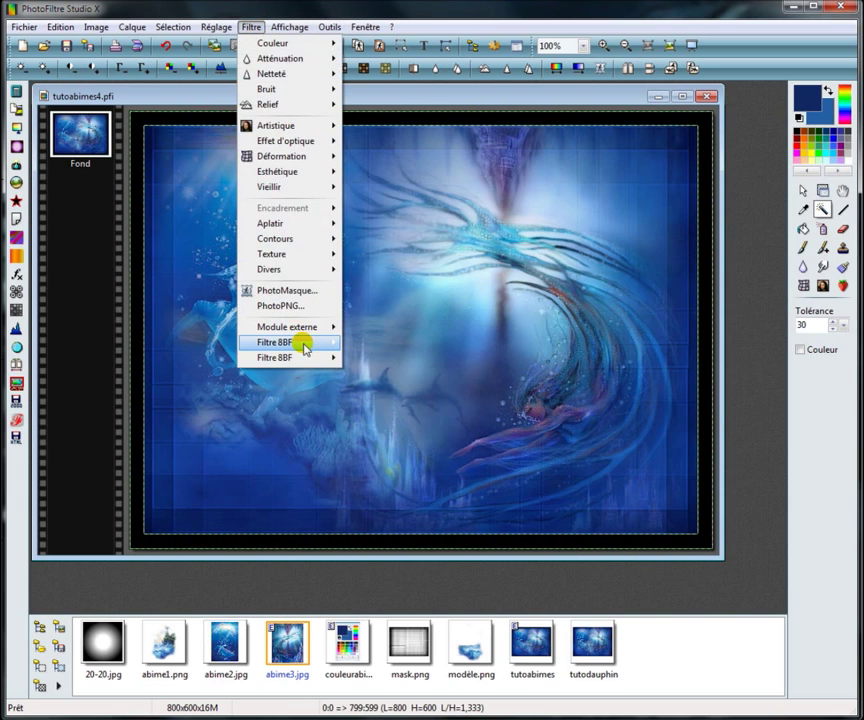
mouse_move(303, 345)
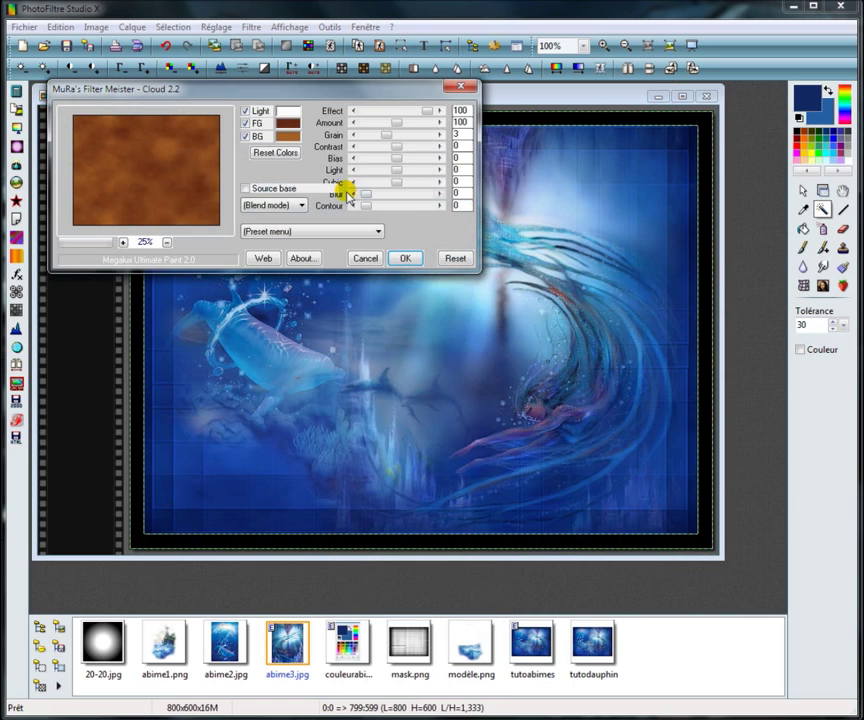
click(290, 124)
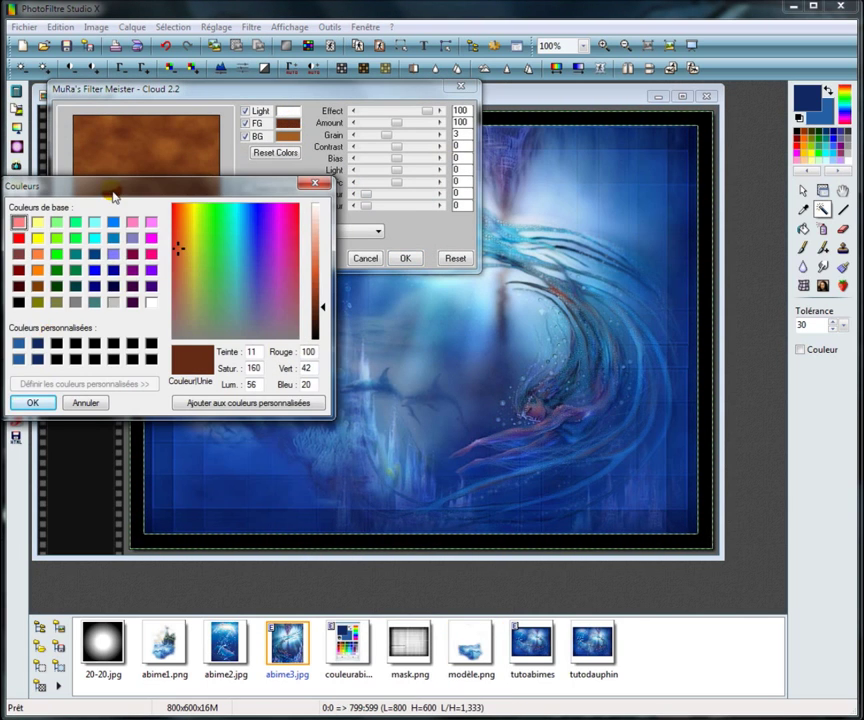
drag(127, 192, 247, 195)
click(157, 348)
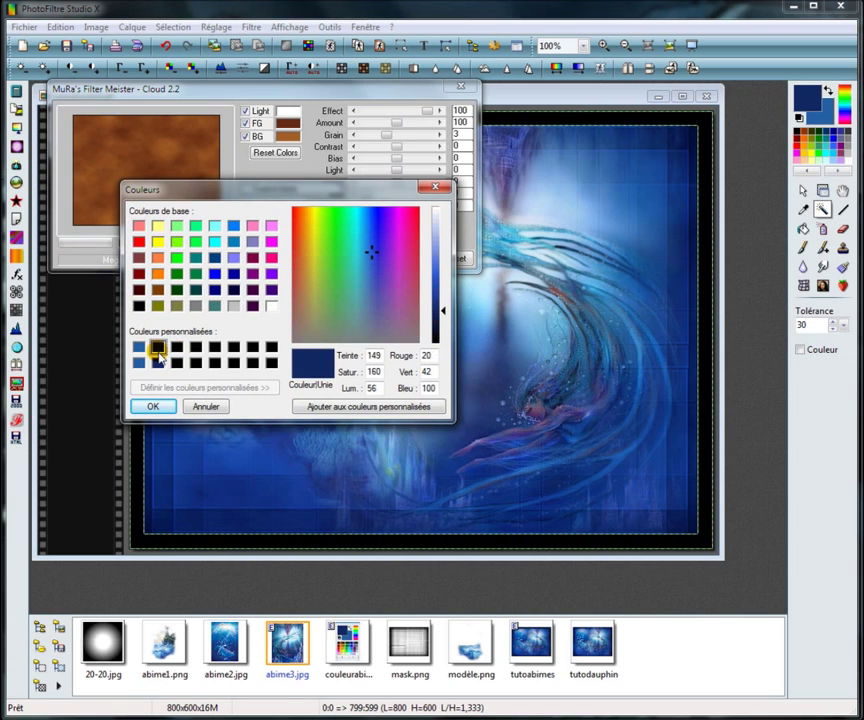
click(155, 407)
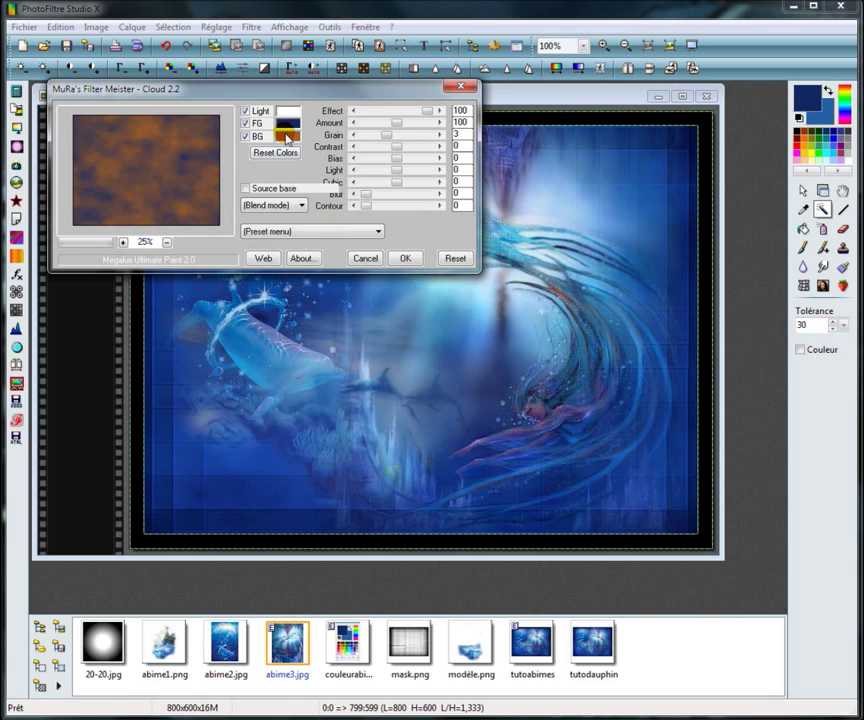
click(288, 136)
click(18, 343)
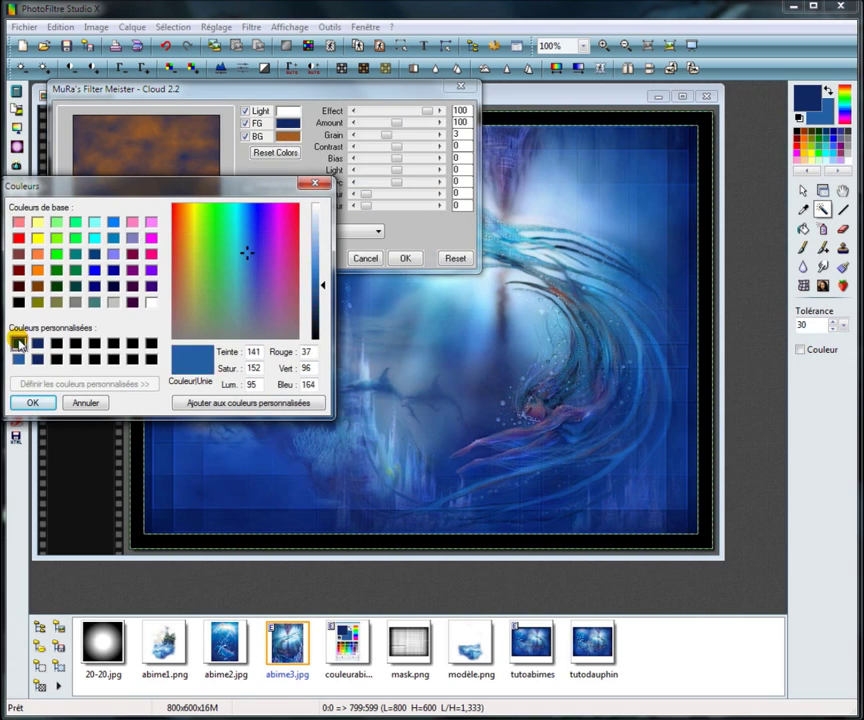
click(32, 402)
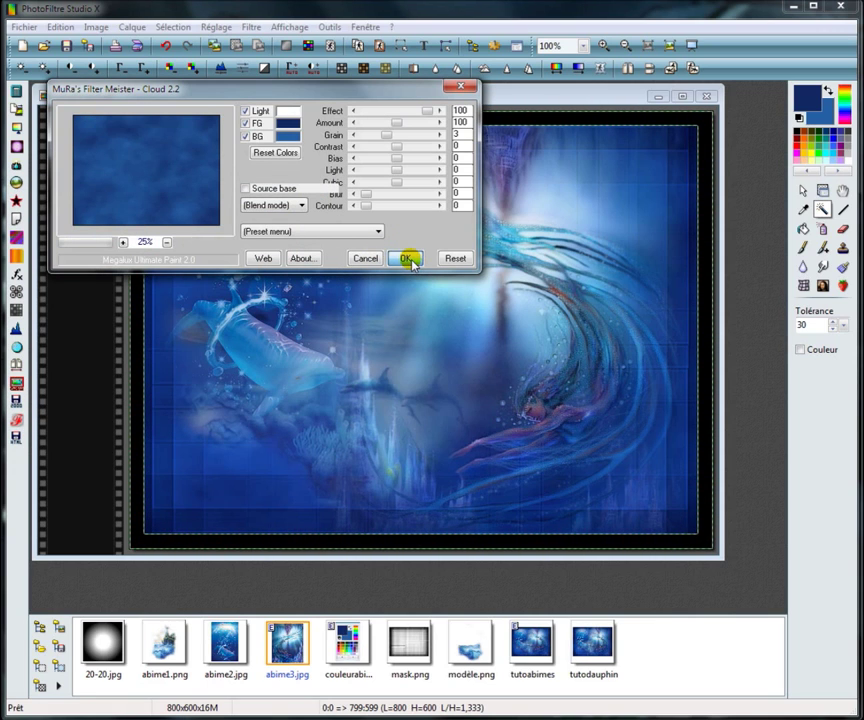
click(407, 259)
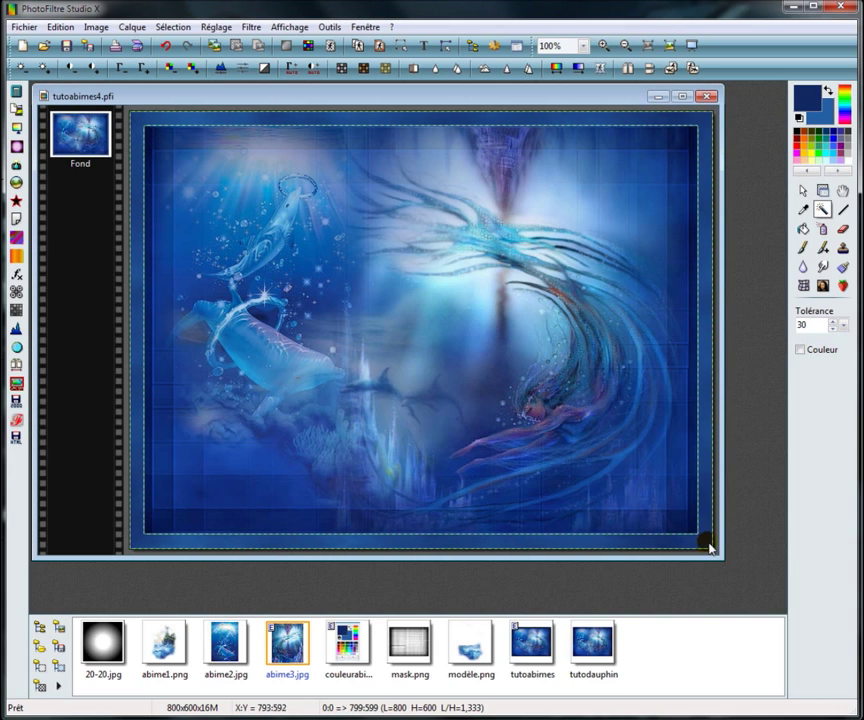
- Apply the AAA Frames Foto Frame filter with width 20 to the border selection and hide the selection
click(803, 192)
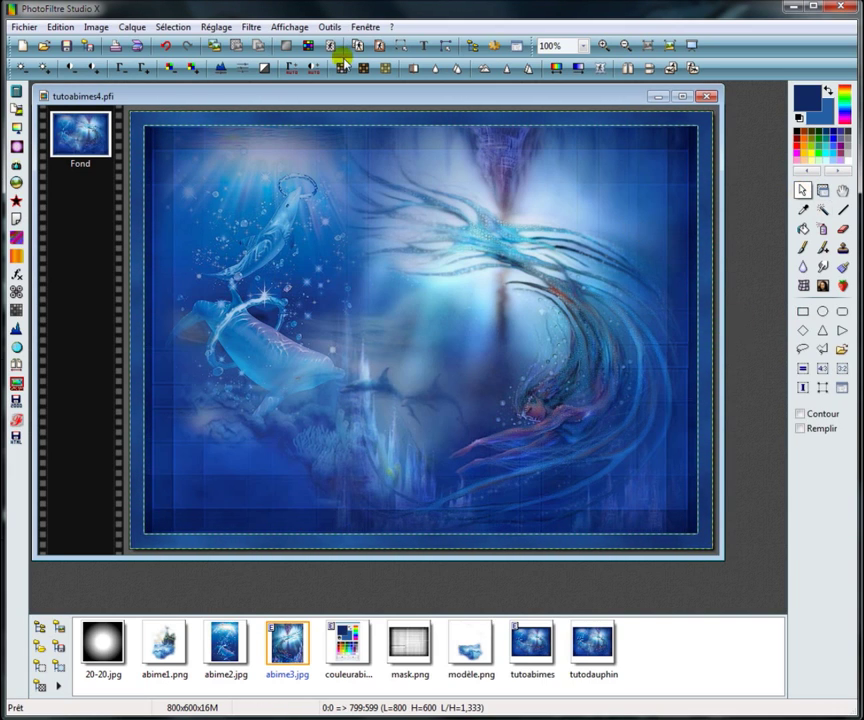
click(251, 28)
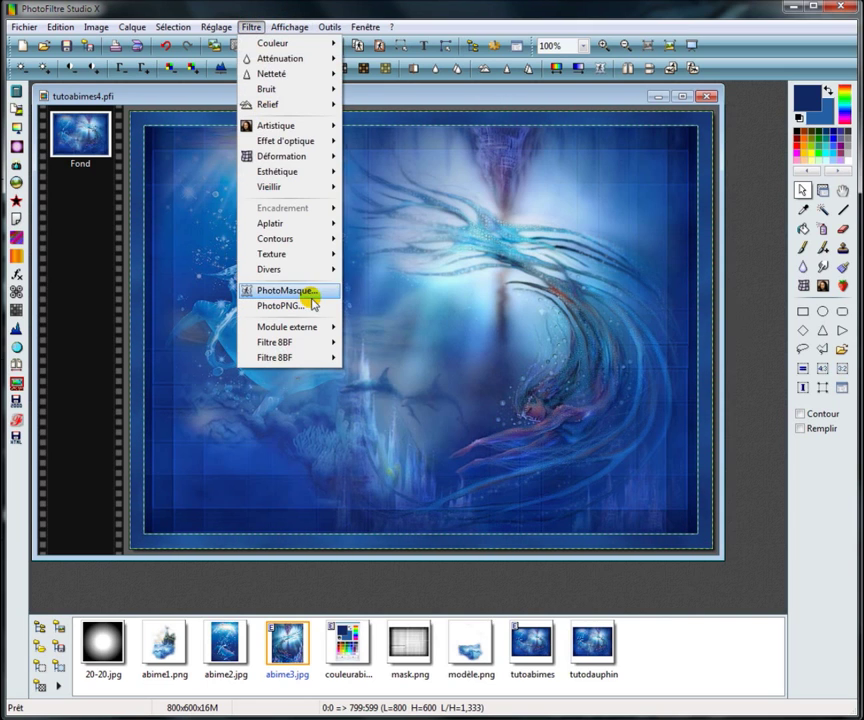
mouse_move(300, 345)
mouse_move(383, 285)
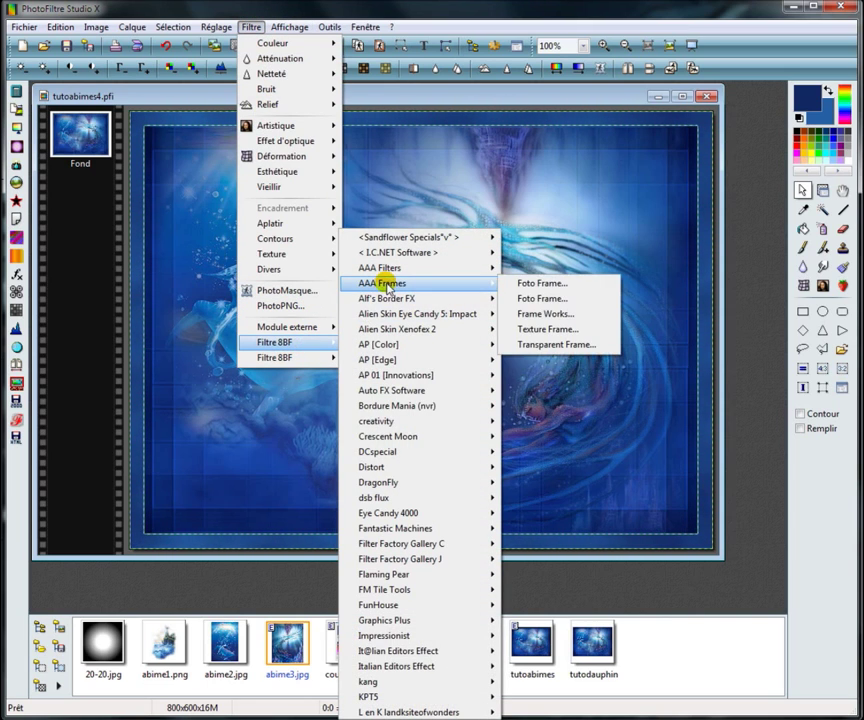
click(558, 299)
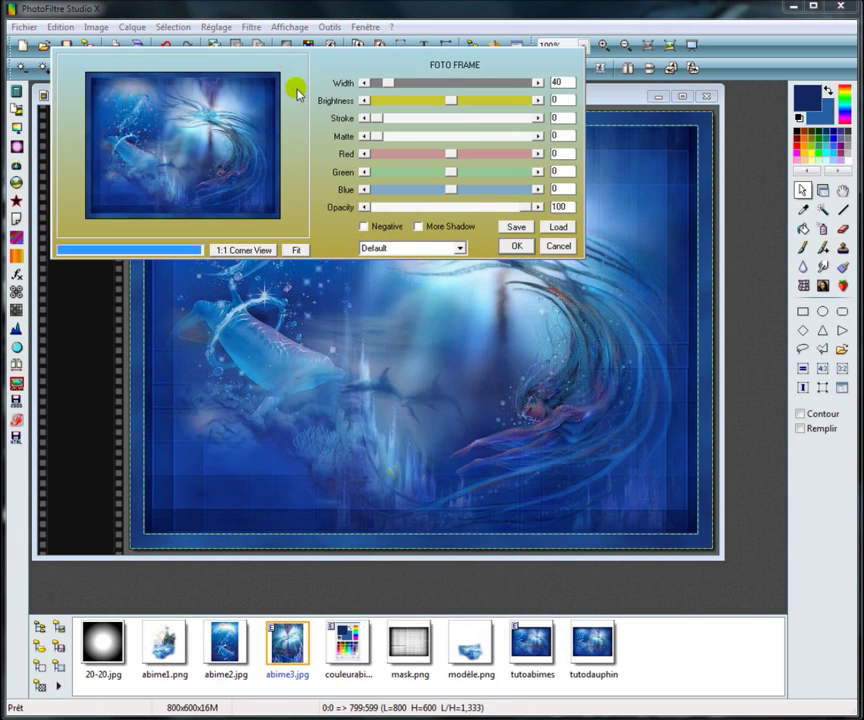
drag(325, 65, 380, 253)
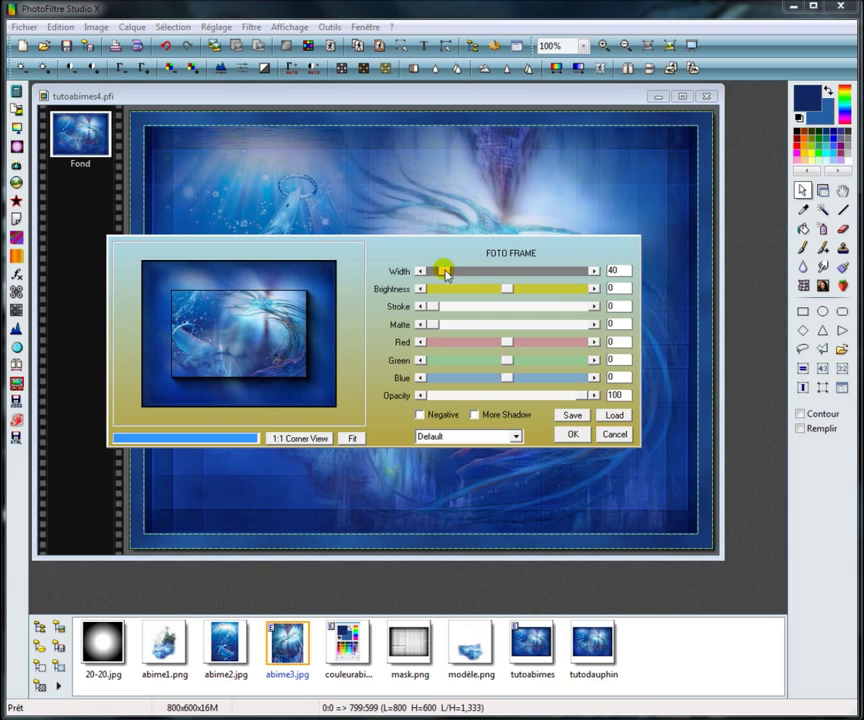
drag(445, 274, 439, 274)
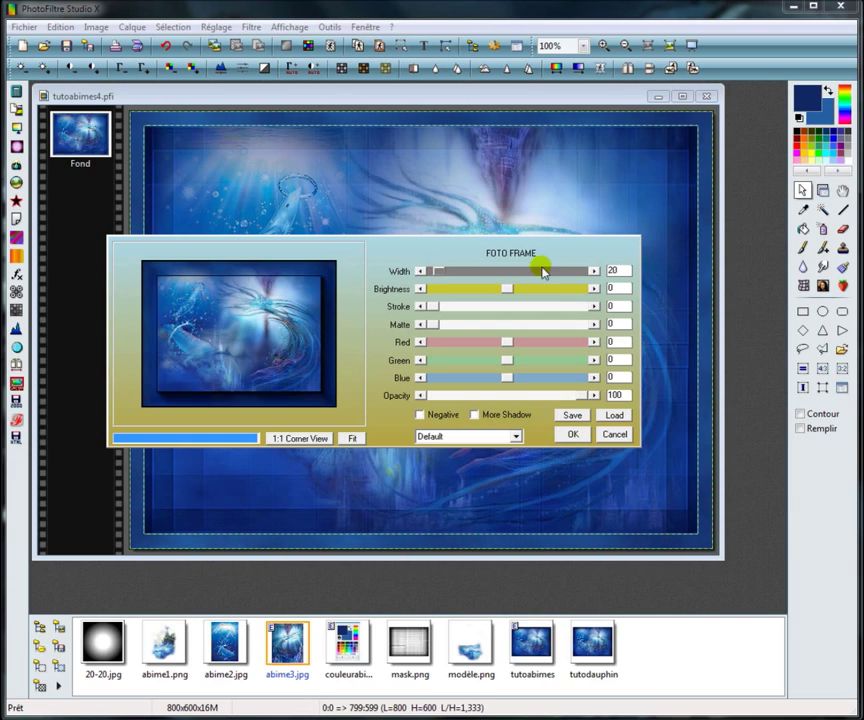
click(573, 435)
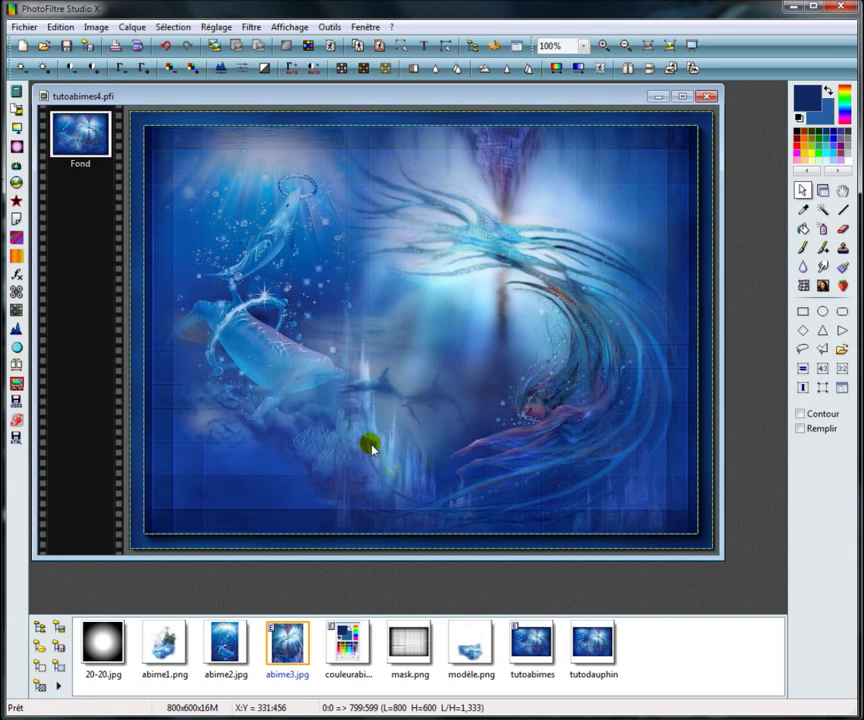
click(186, 27)
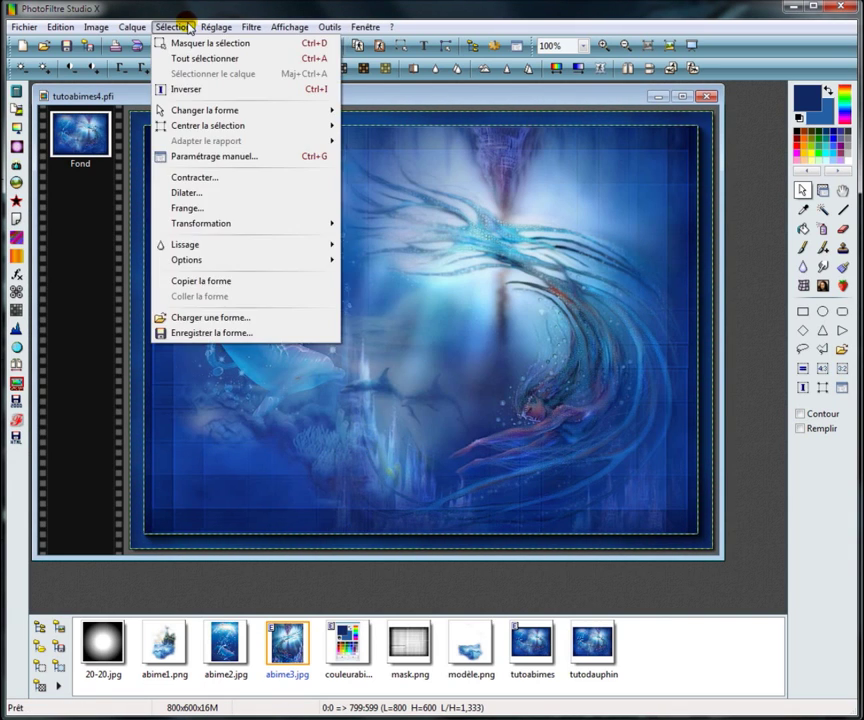
click(165, 43)
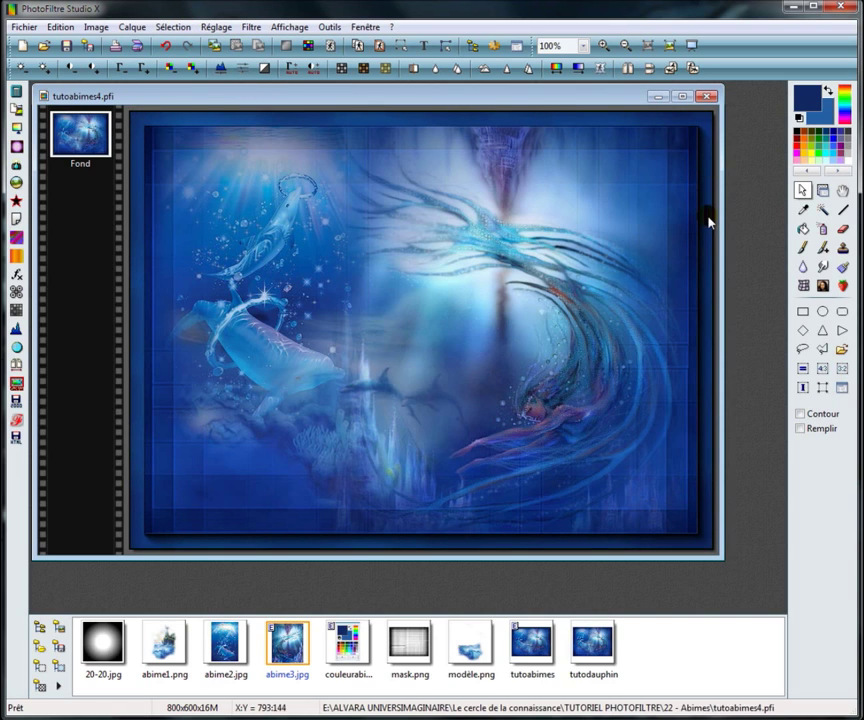
- Create a signature text in ChopinScript size 18 with the or.jpg pattern as its fill
click(421, 46)
drag(78, 236, 335, 201)
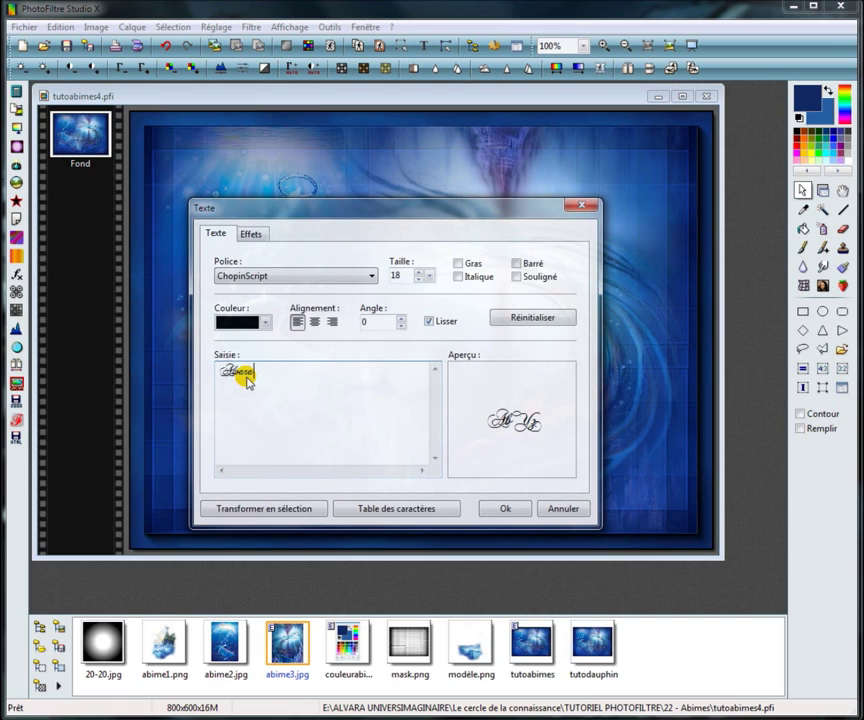
click(251, 234)
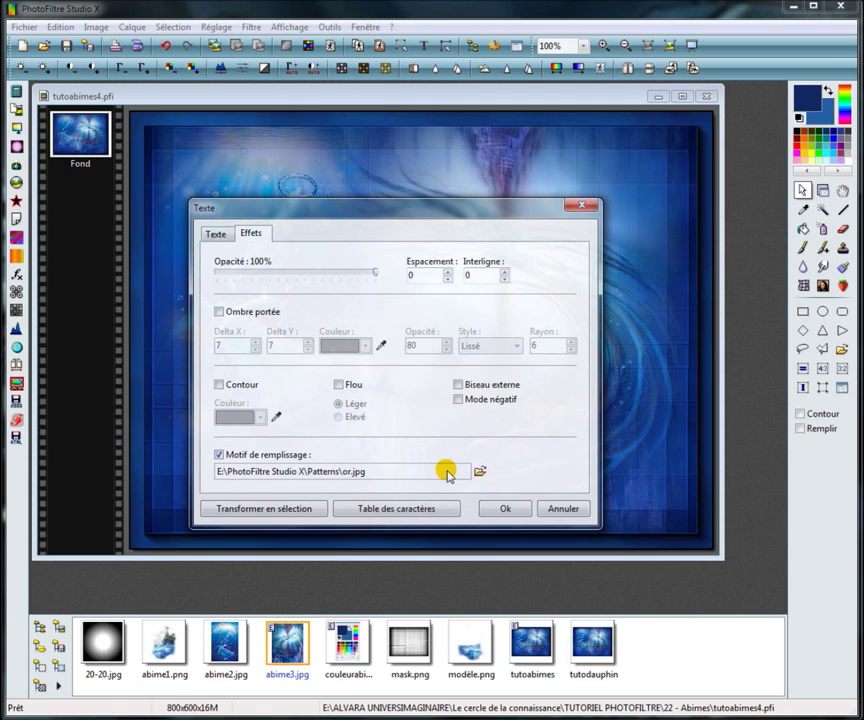
click(481, 471)
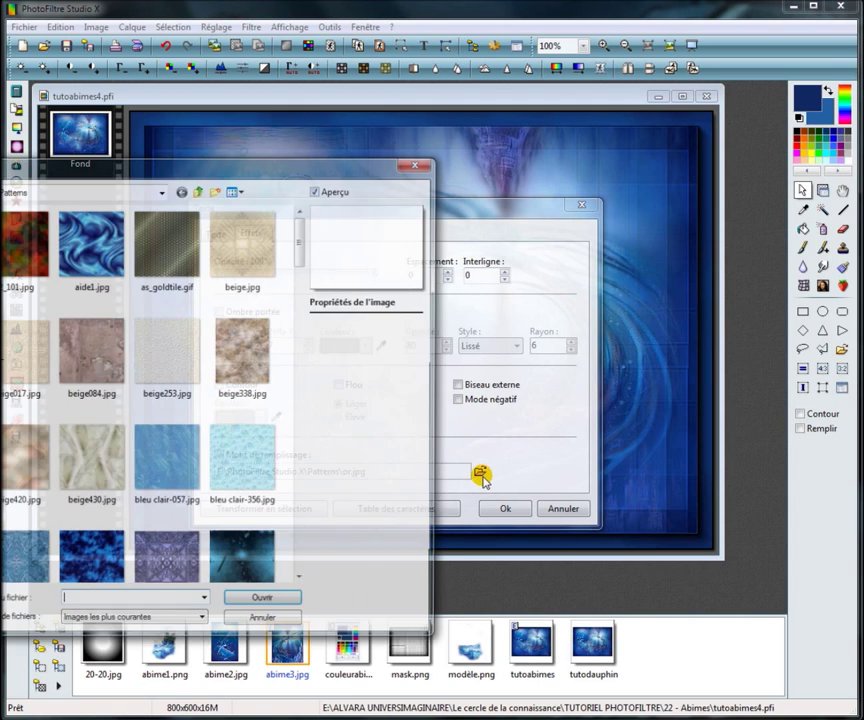
click(418, 163)
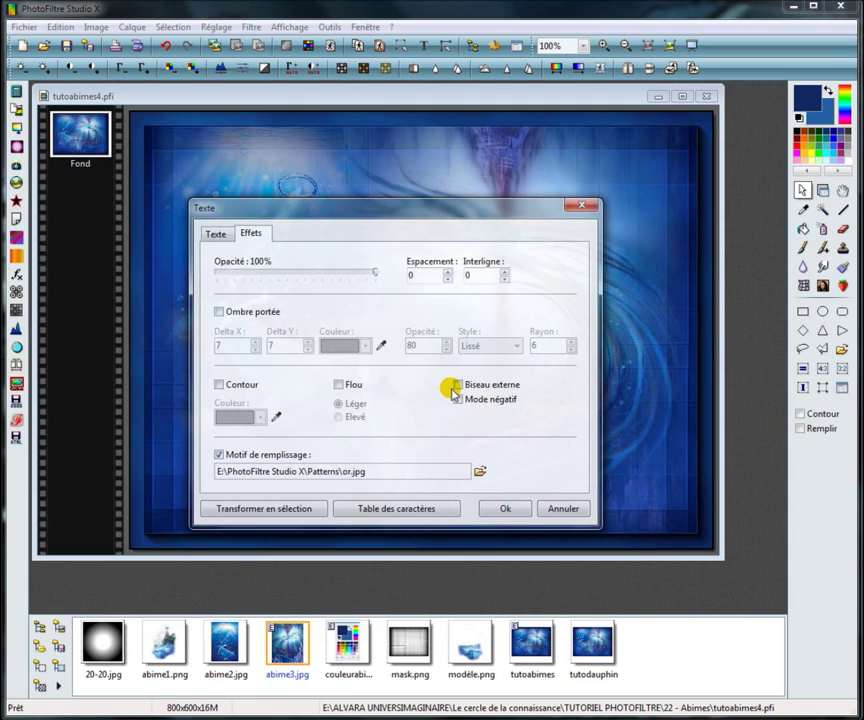
click(496, 518)
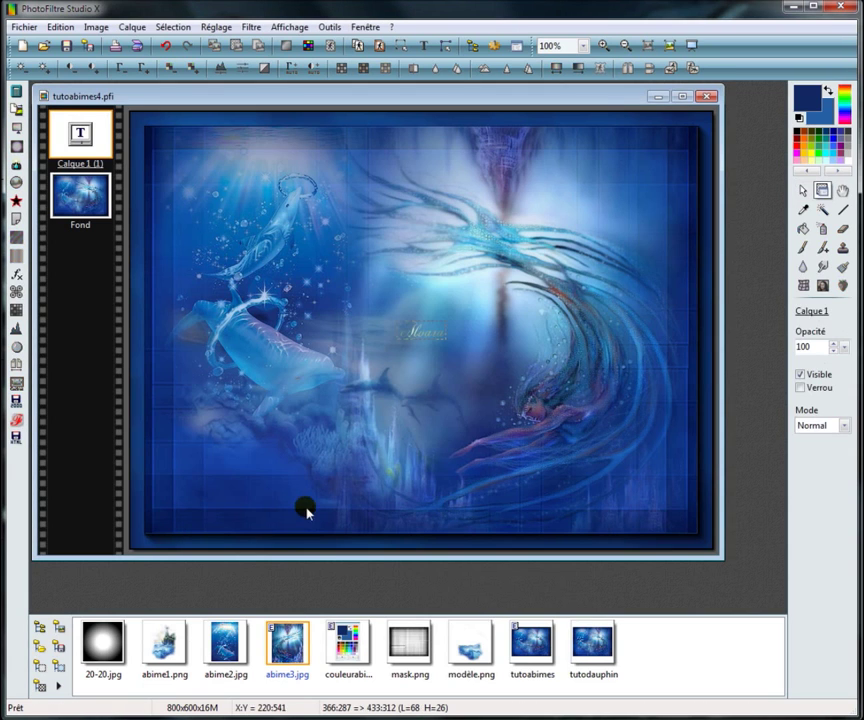
- Move the signature into the picture's lower-right corner, just inside the border, and merge all layers
drag(414, 336, 658, 521)
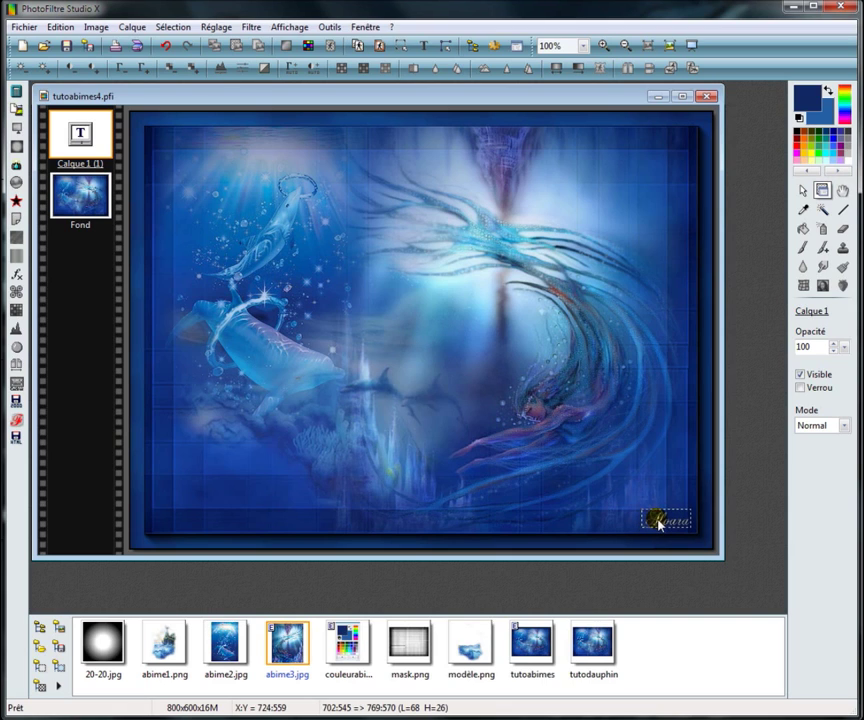
click(132, 28)
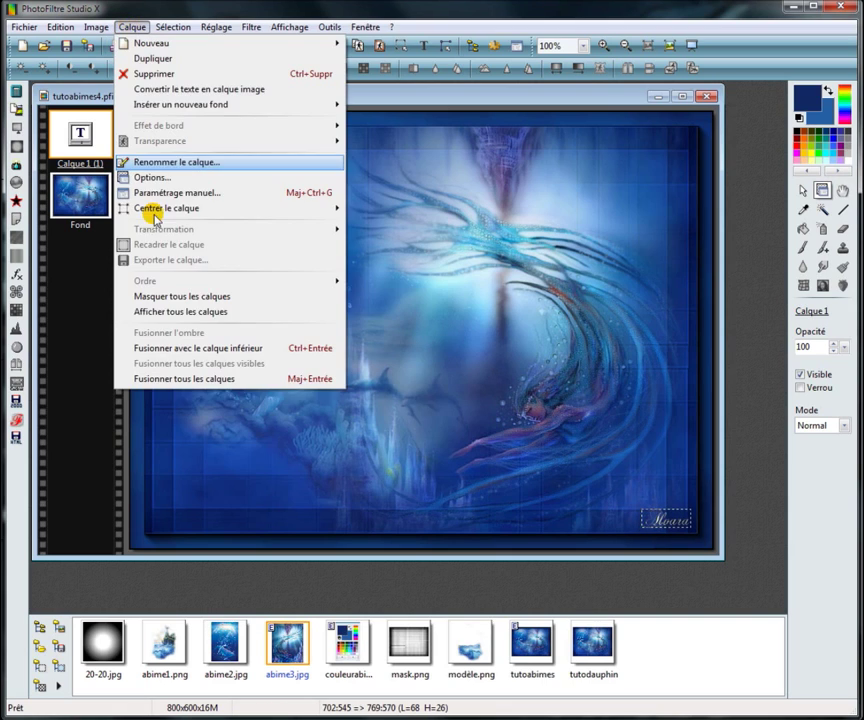
click(190, 379)
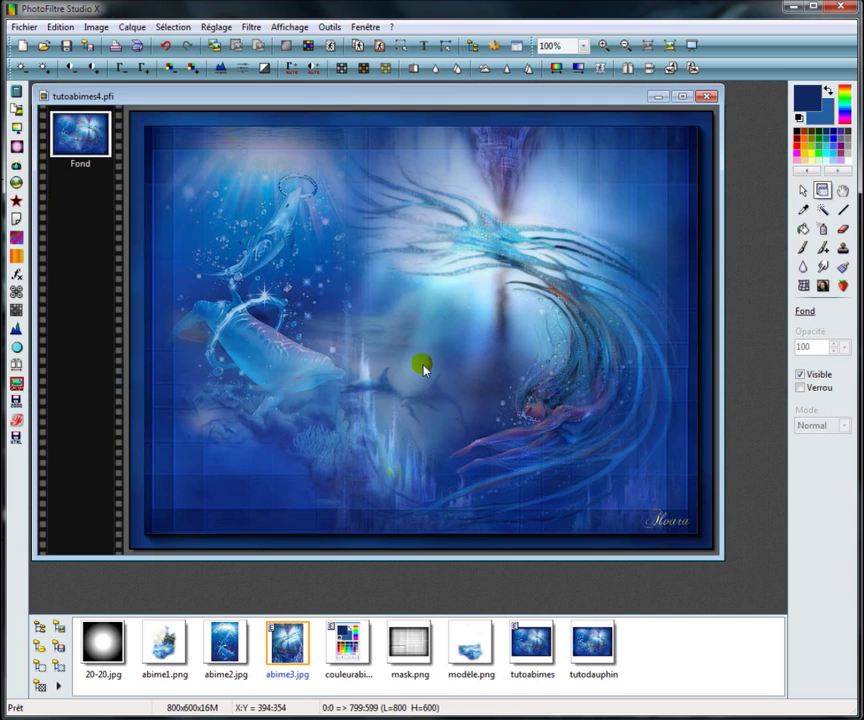
- Save the finished image as tutoabimes4.jpg under the TUTORIEL PHOTOFILTRE folder, in standard JPEG format with compression 80
right_click(308, 95)
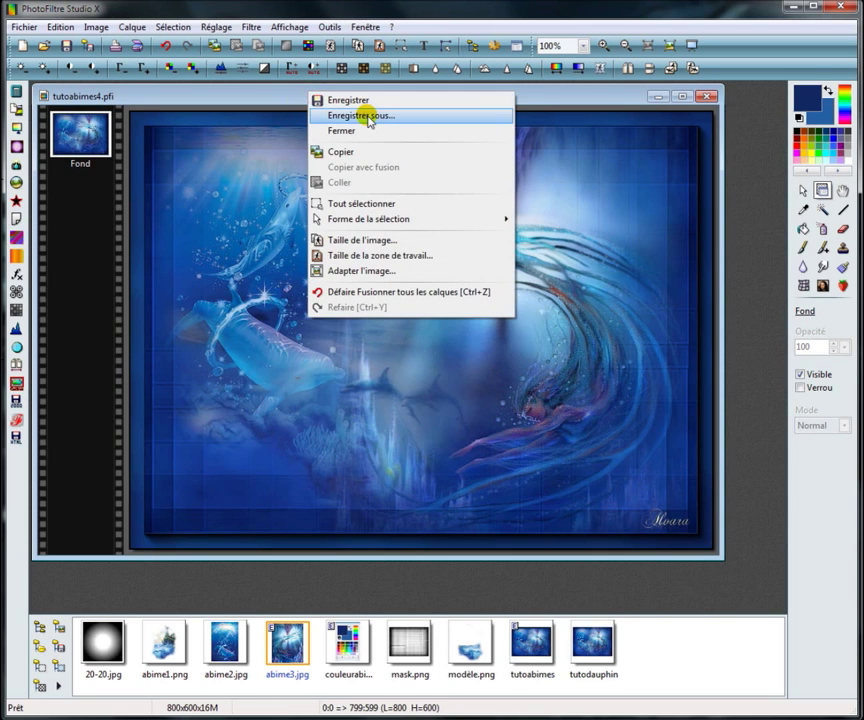
click(360, 115)
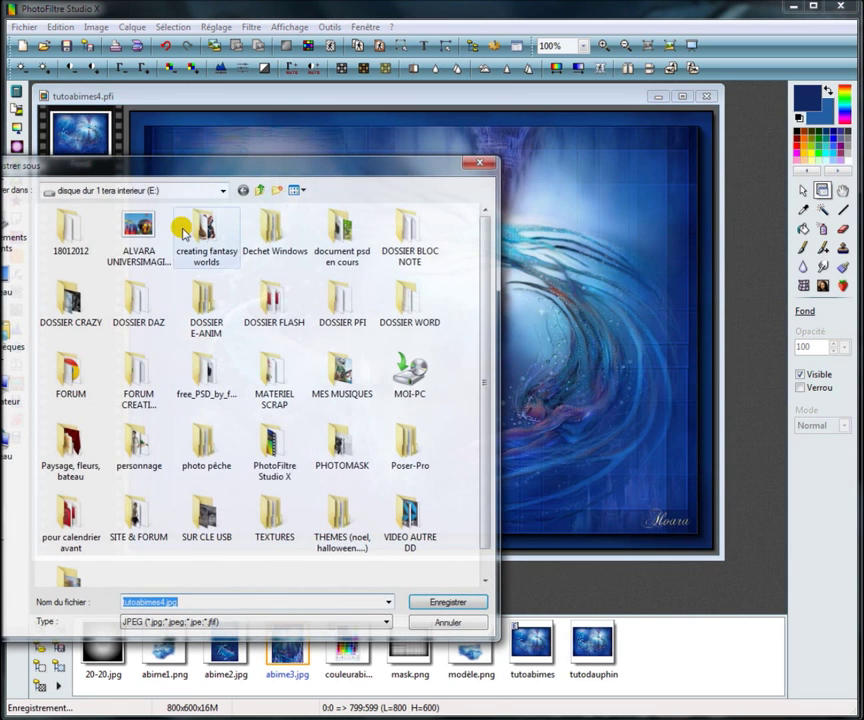
double_click(160, 222)
double_click(370, 230)
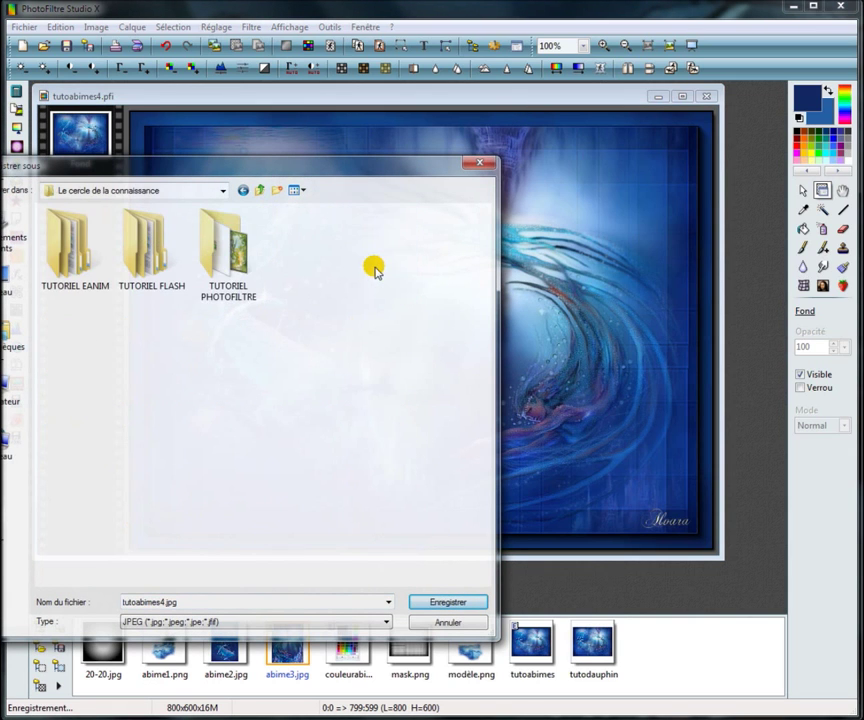
double_click(228, 245)
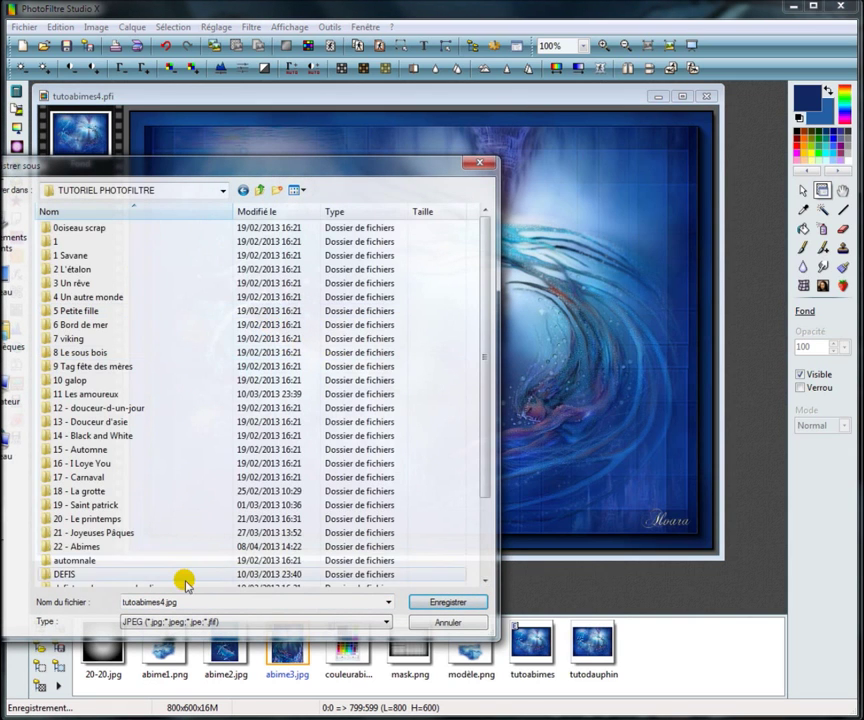
click(448, 602)
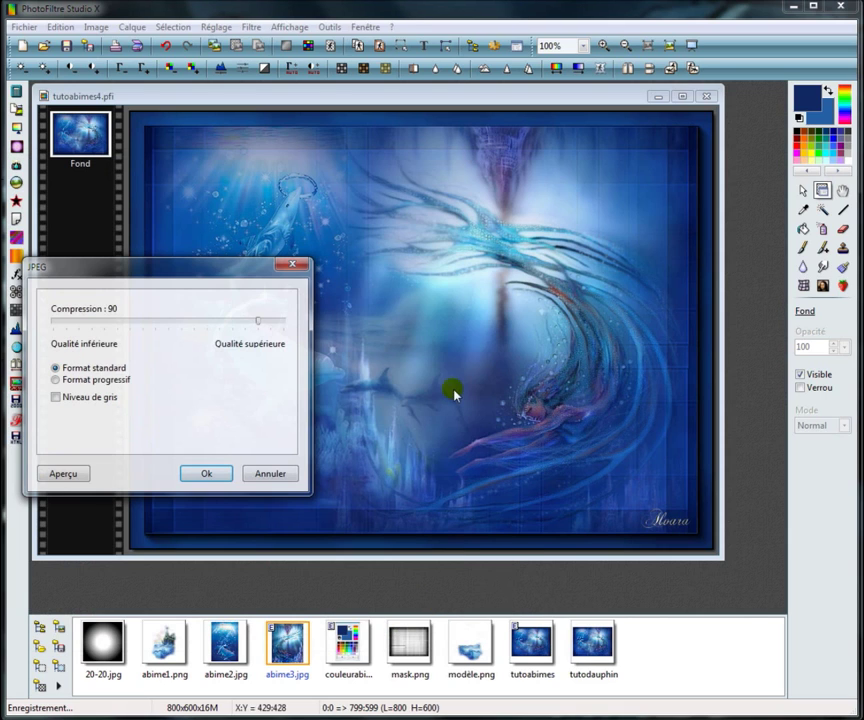
drag(191, 266, 412, 216)
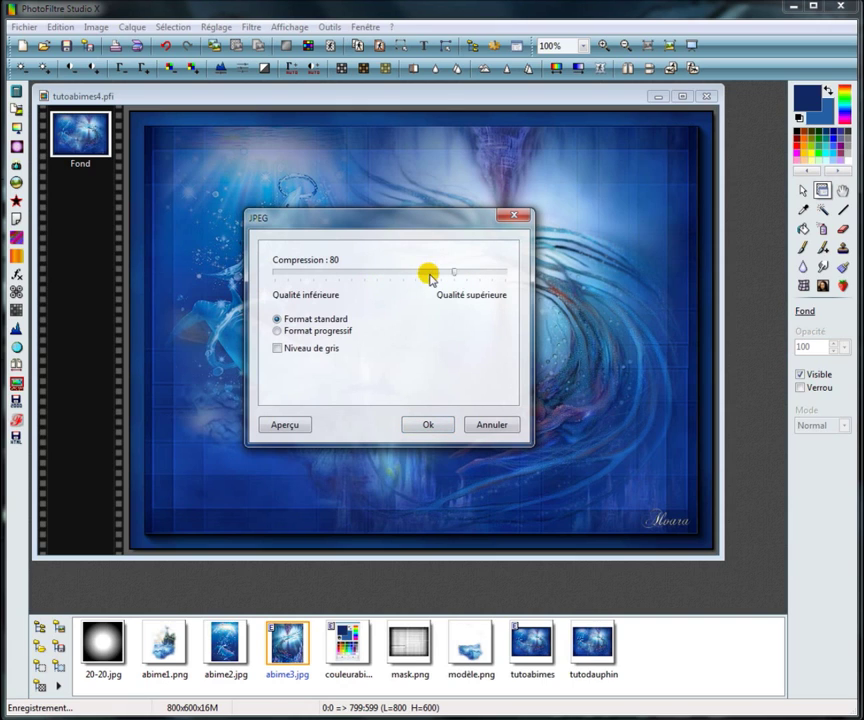
click(432, 425)
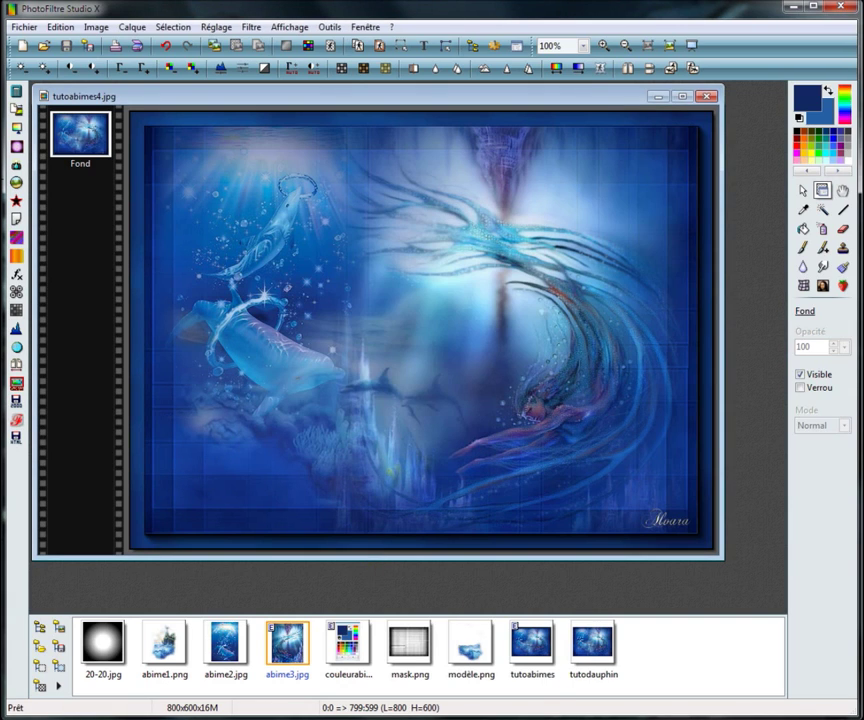